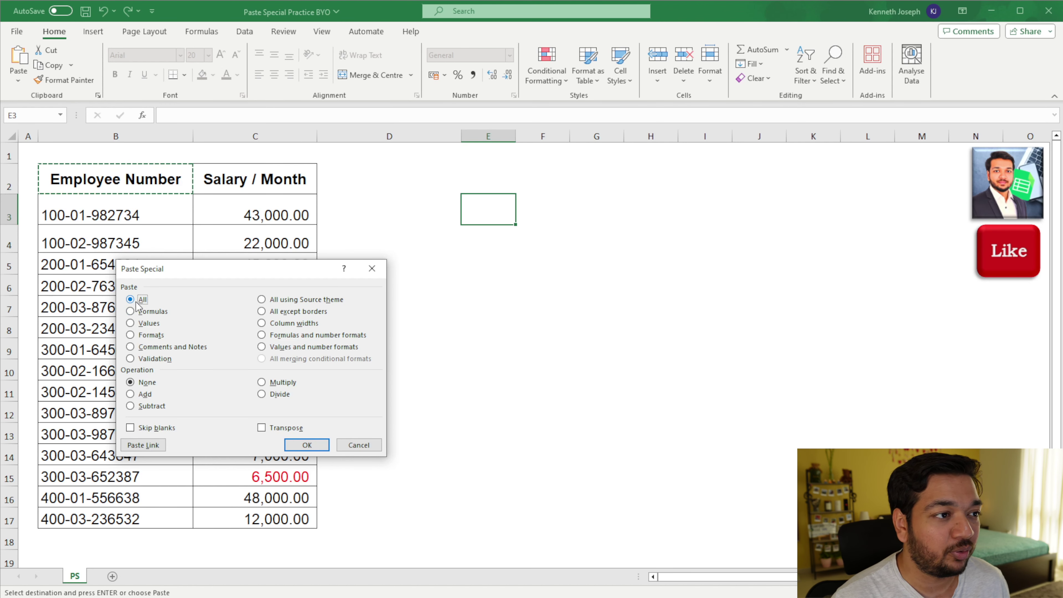
# - Paste everything from the copied Employee Number header into E3 and autofit column E to its contents
pyautogui.click(306, 445)
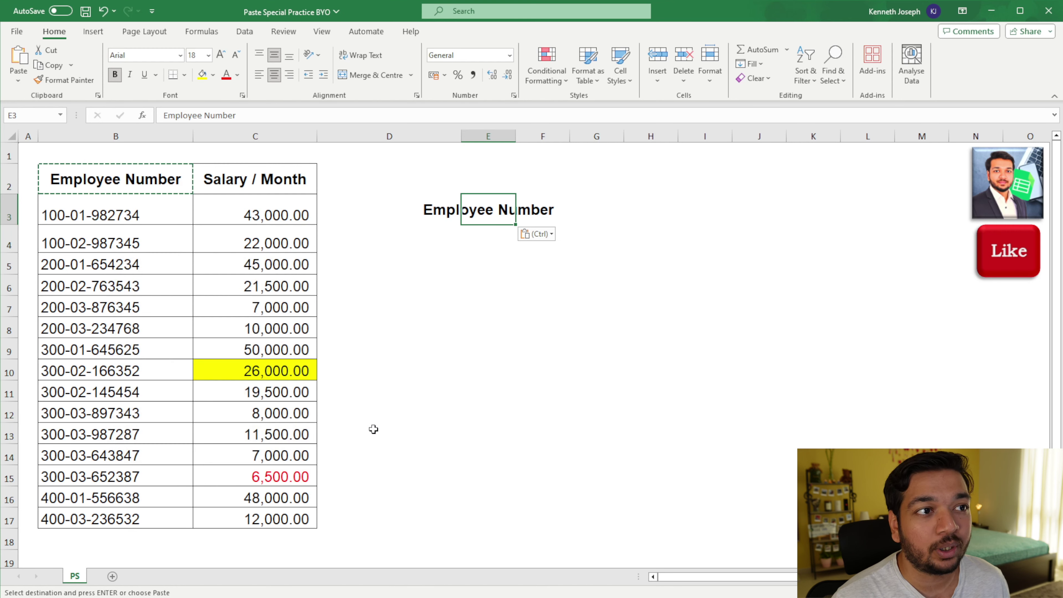
pyautogui.click(544, 330)
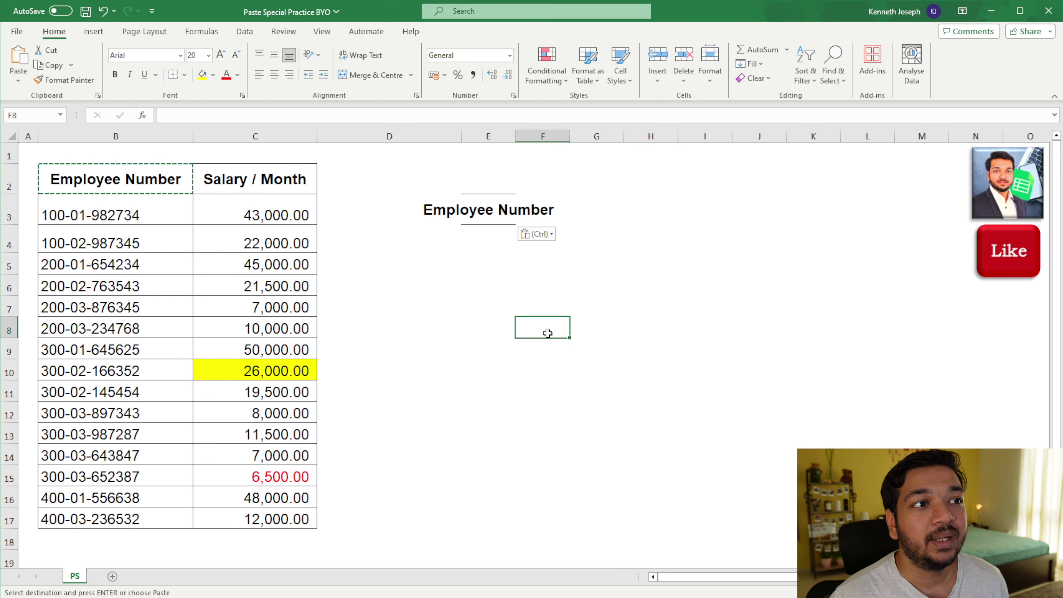
pyautogui.doubleClick(515, 137)
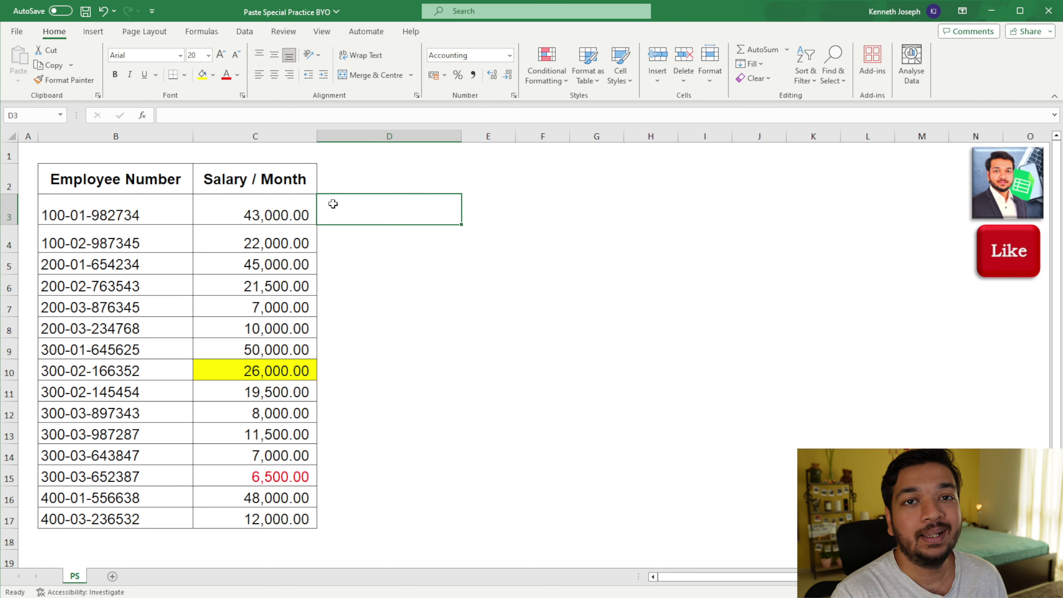
# - Enter a formula in D3 that refers to the first salary in C3
pyautogui.write('=')
pyautogui.press('Left')
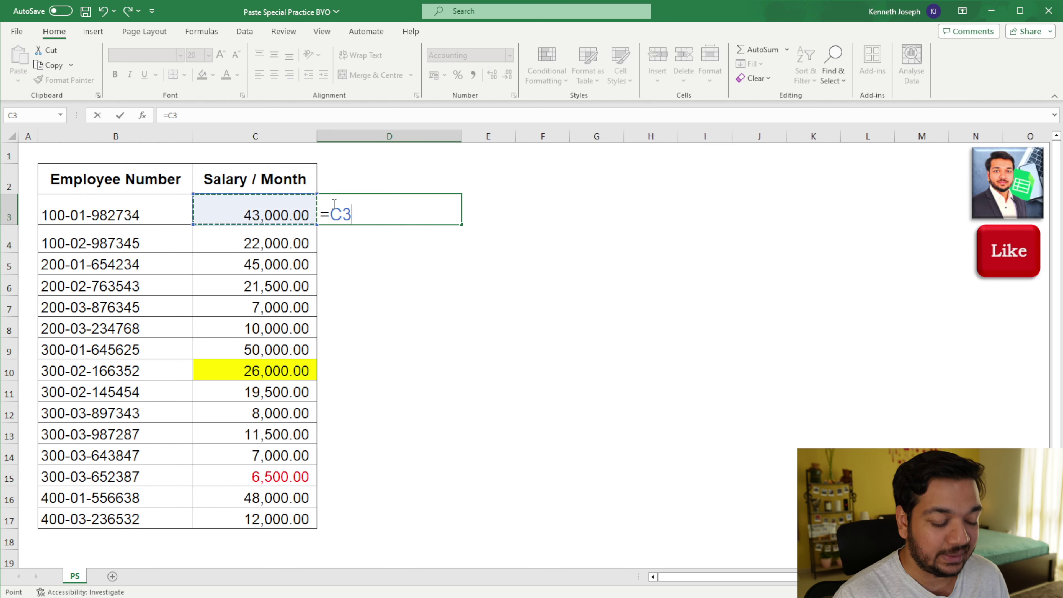
pyautogui.press('Return')
pyautogui.click(333, 203)
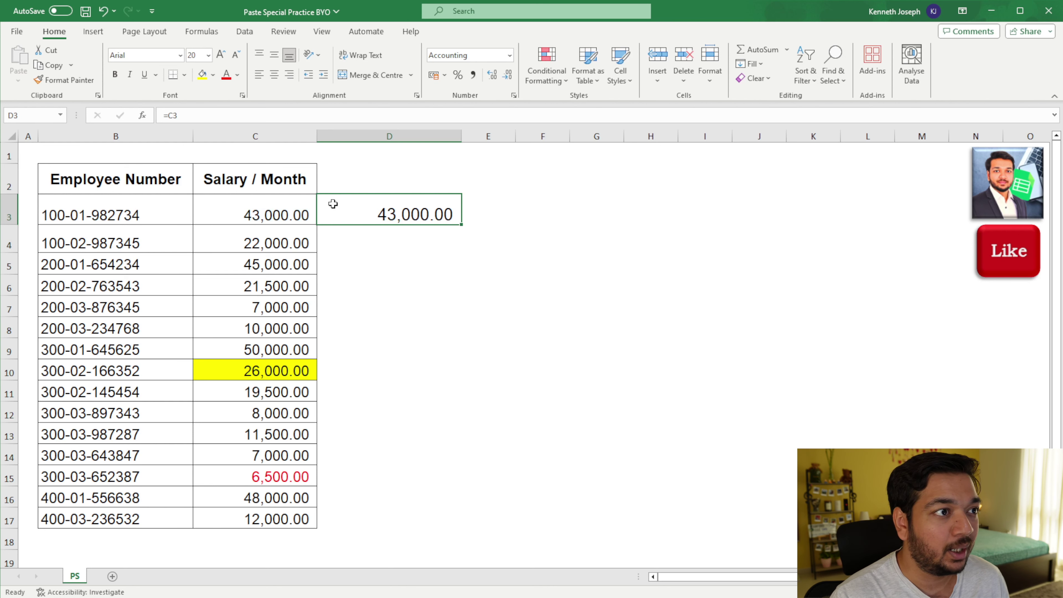
pyautogui.press('Down')
pyautogui.press('Down')
pyautogui.press('Down')
pyautogui.press('Down')
pyautogui.press('Up')
pyautogui.press('Up')
pyautogui.press('Up')
pyautogui.press('Up')
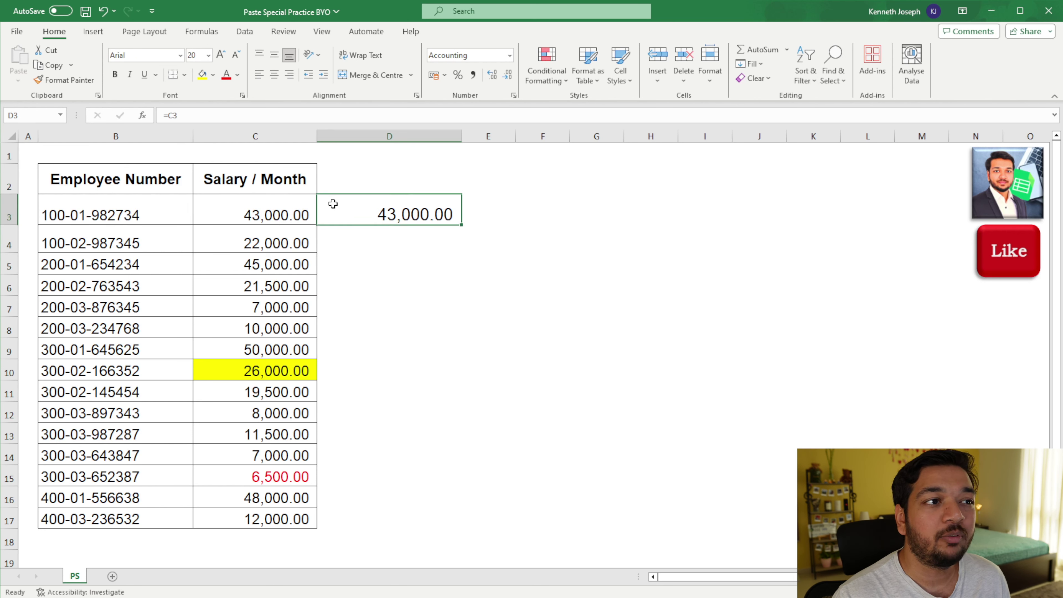
# - Copy D3 and use Paste Special with the Formulas option to fill D4:D8
pyautogui.hotkey('ctrl', 'c')
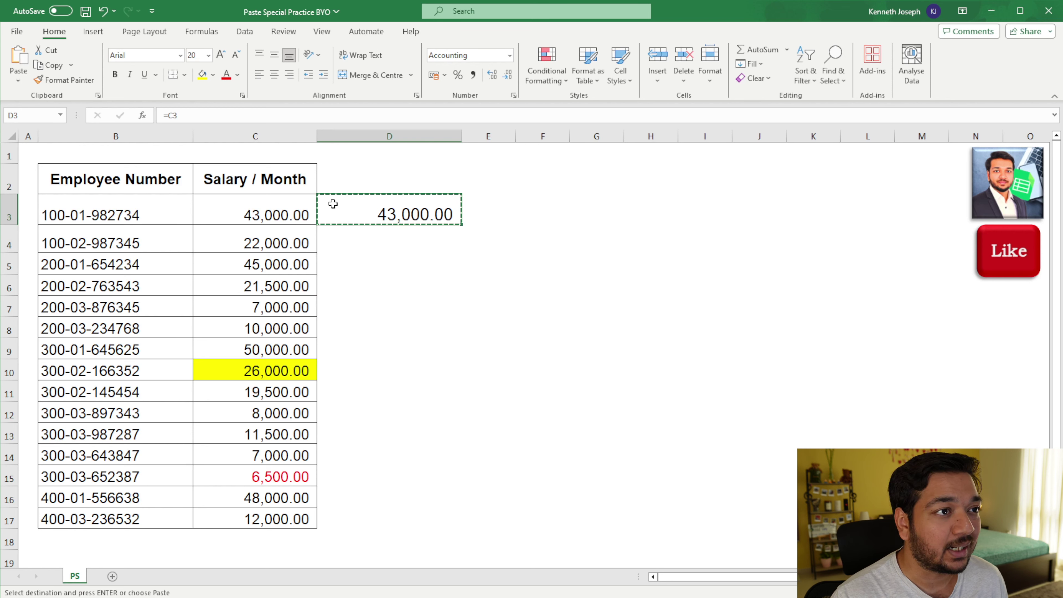
pyautogui.press('Down')
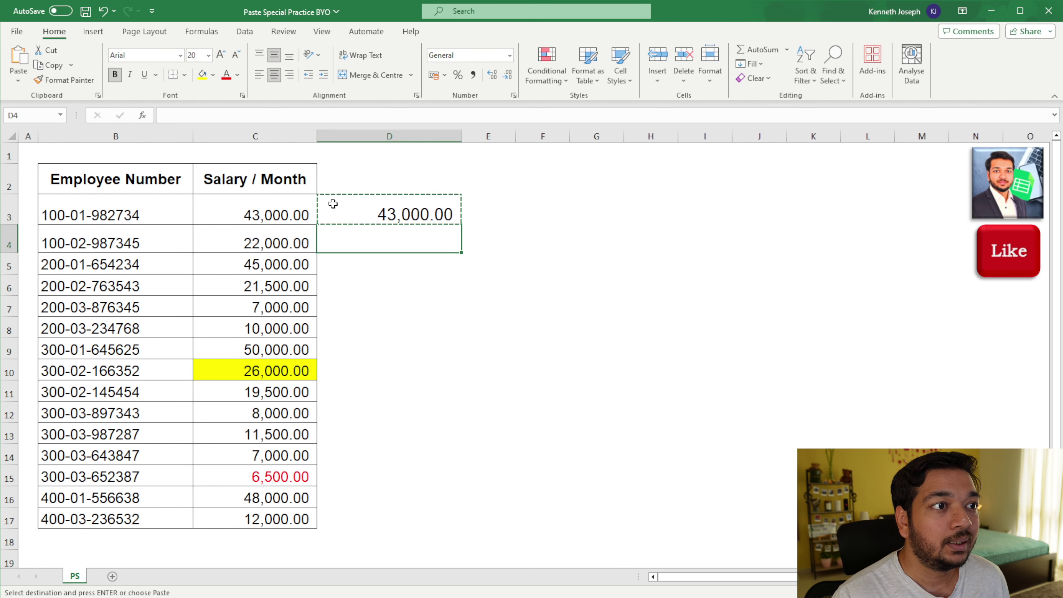
pyautogui.hotkey('shift', 'Down')
pyautogui.hotkey('shift', 'Down')
pyautogui.hotkey('shift', 'Down')
pyautogui.hotkey('shift', 'Down')
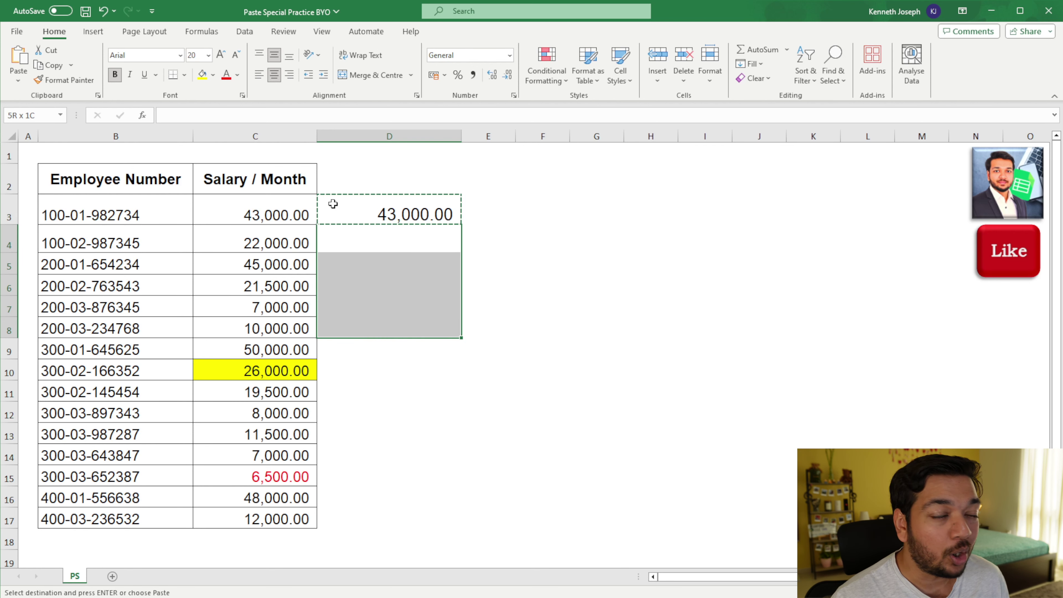
pyautogui.hotkey('ctrl', 'alt', 'v')
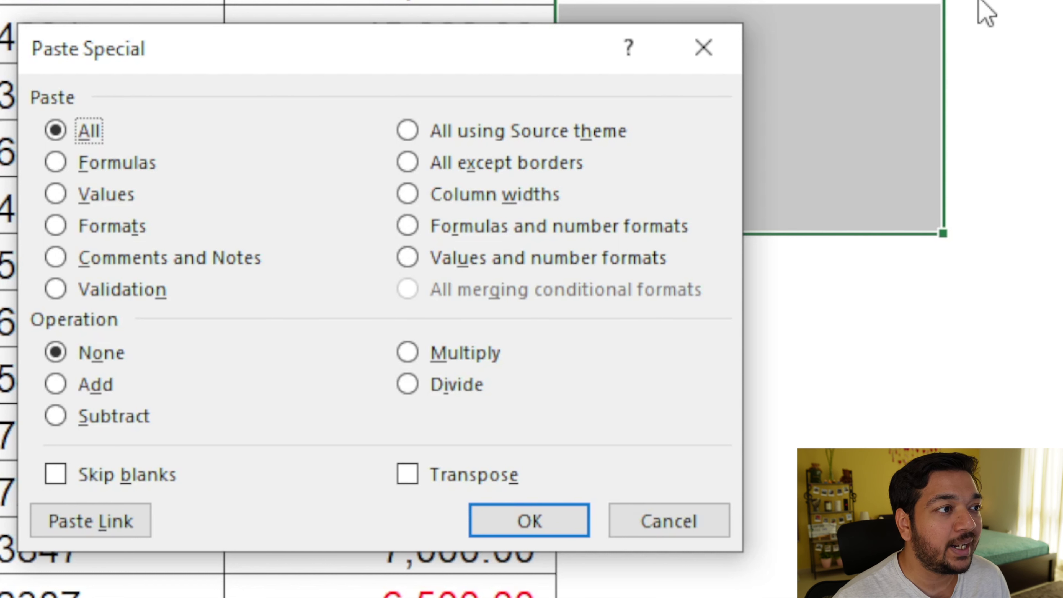
pyautogui.press('f')
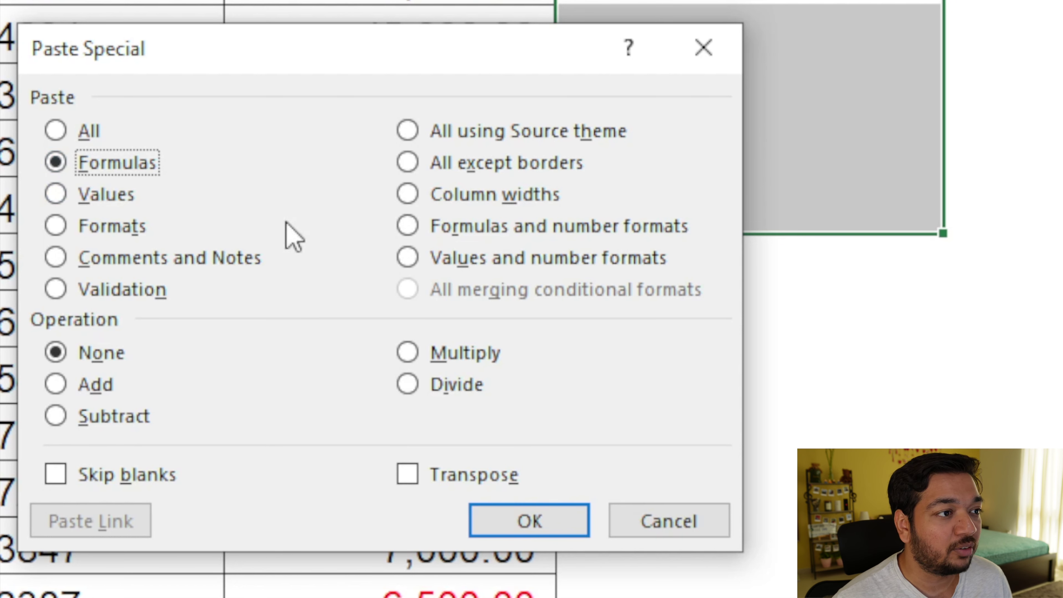
pyautogui.click(96, 199)
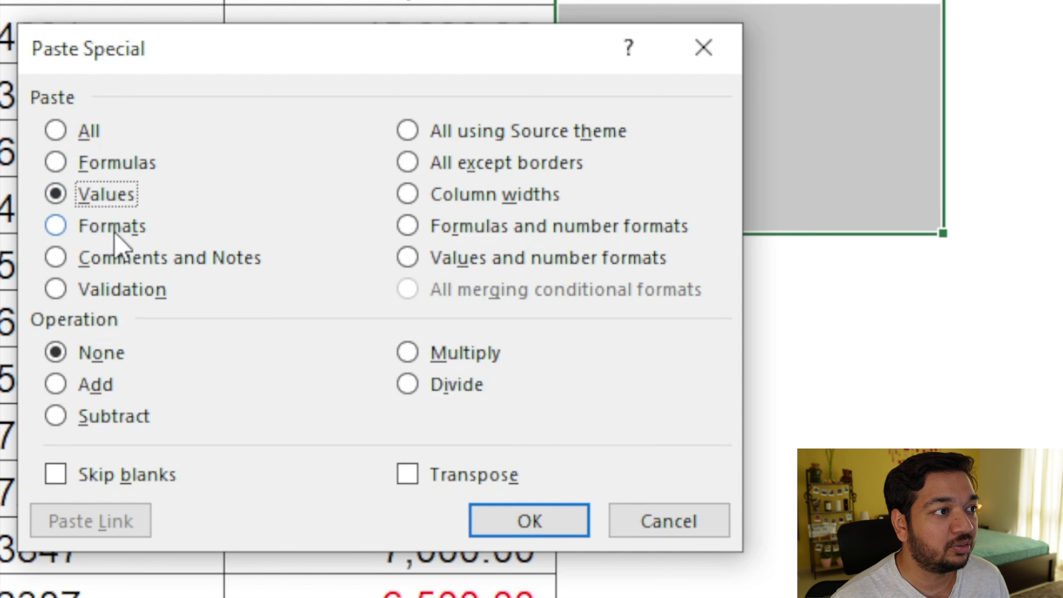
pyautogui.click(140, 247)
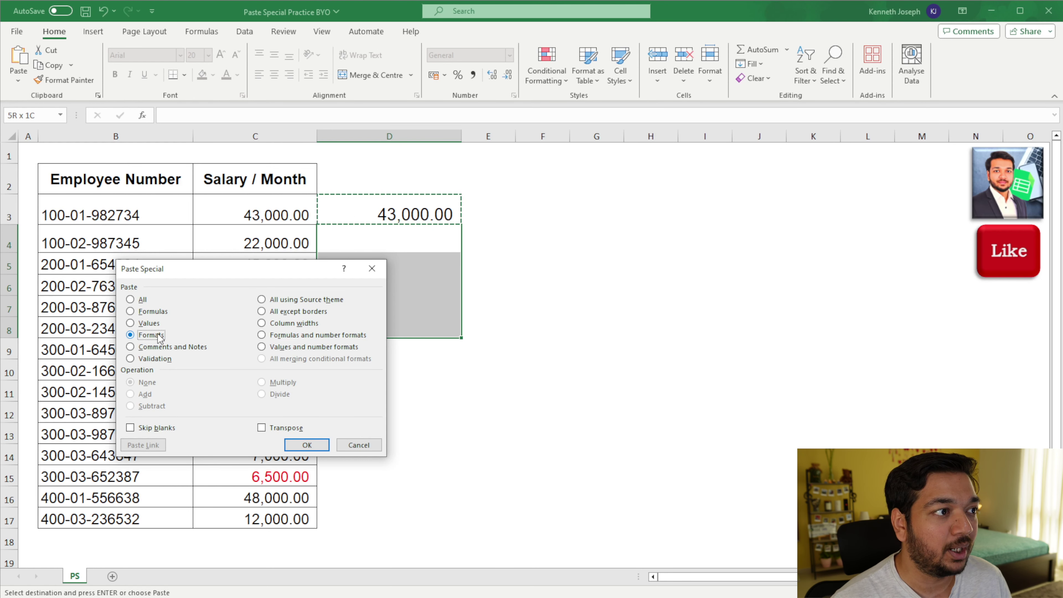
pyautogui.press('f')
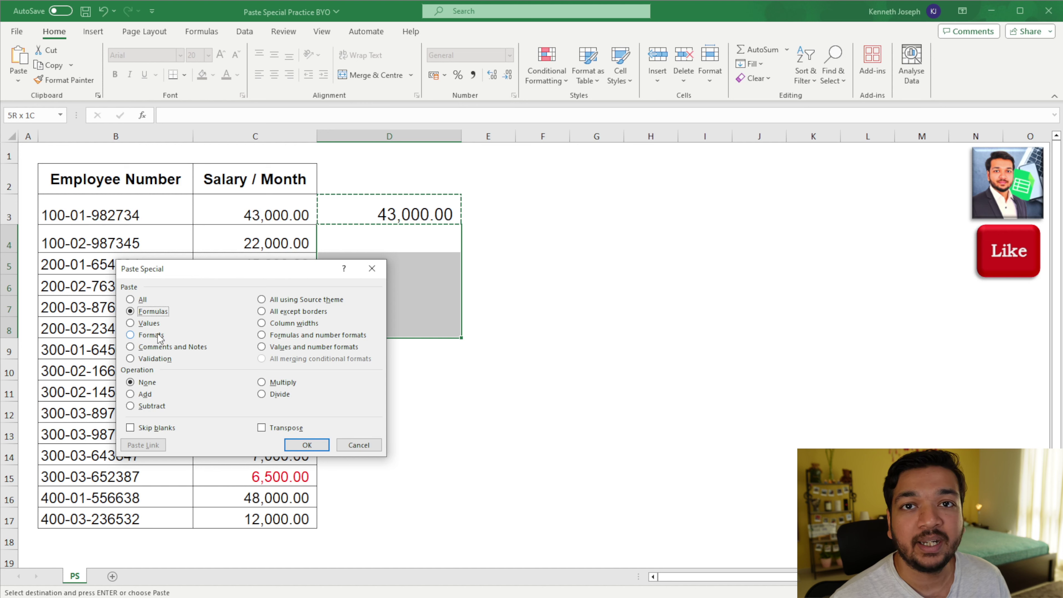
pyautogui.press('Return')
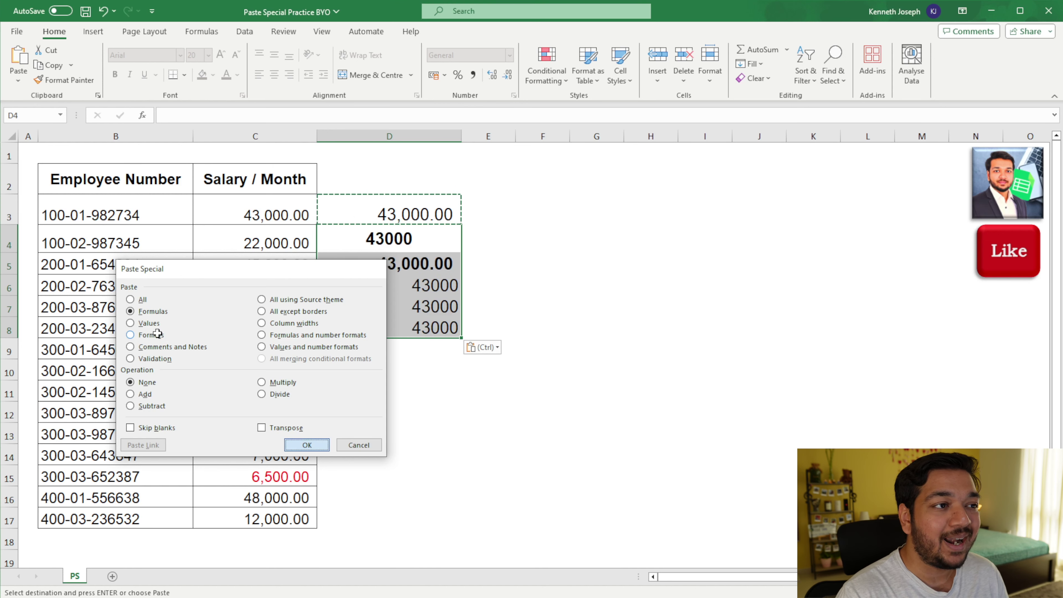
# - Inspect the formula in each cell from D3 to D8 to see which salary cell it refers to
pyautogui.click(375, 289)
pyautogui.click(383, 241)
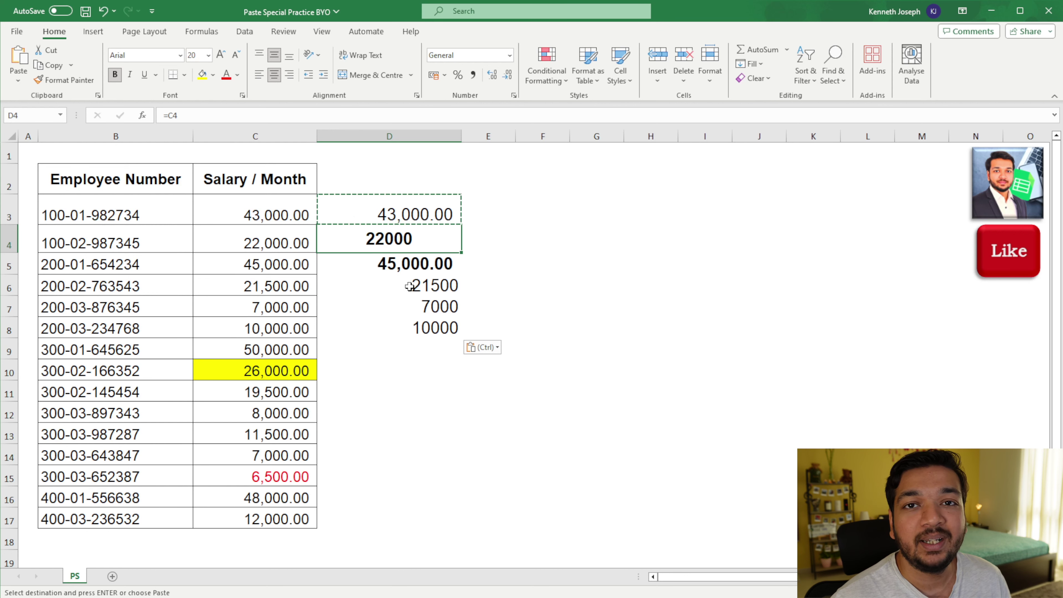
pyautogui.click(389, 211)
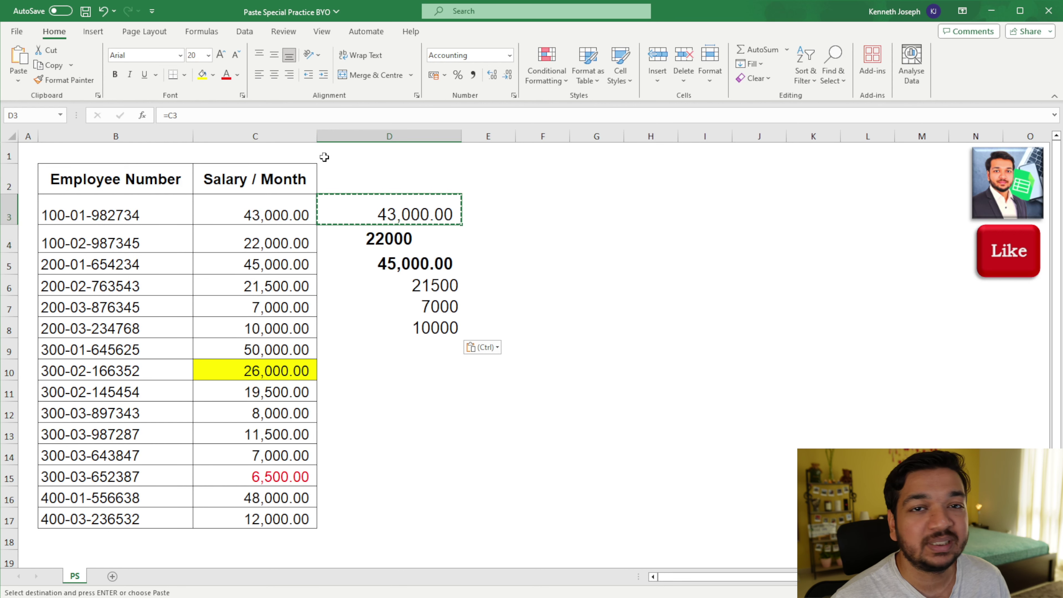
pyautogui.click(432, 239)
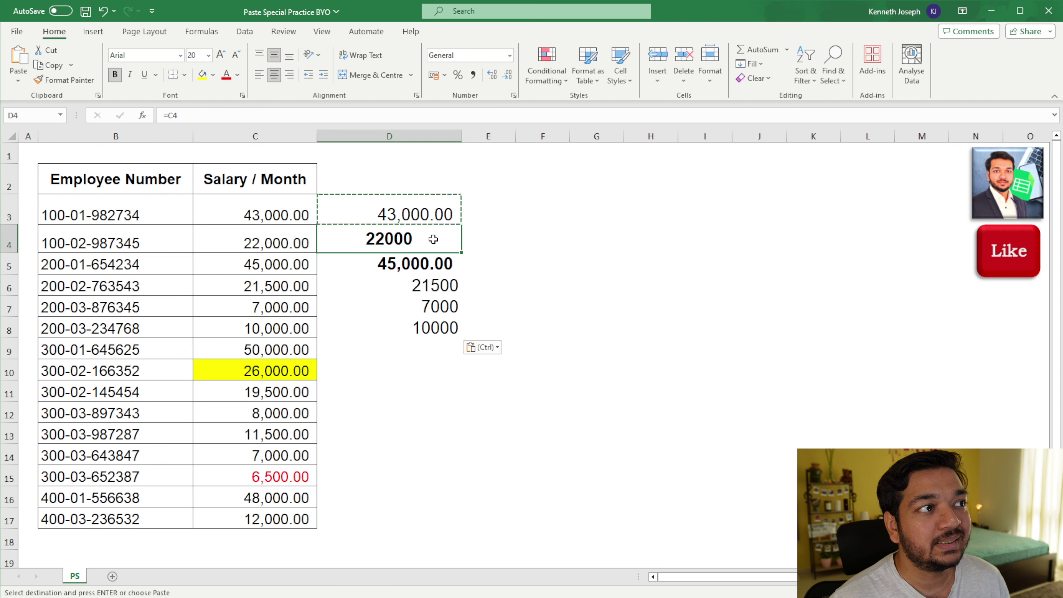
pyautogui.click(438, 263)
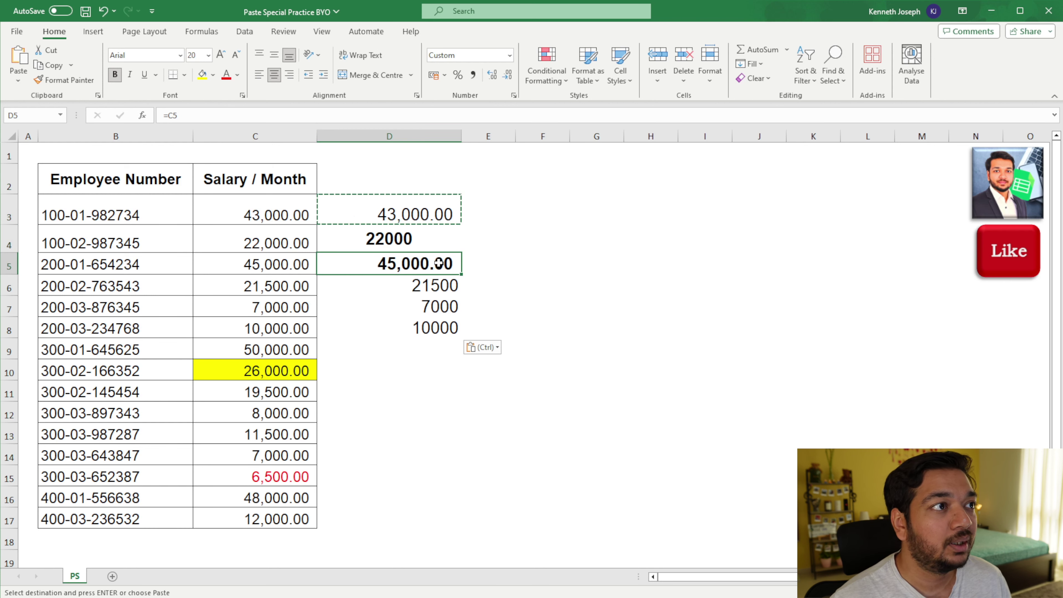
pyautogui.click(443, 286)
pyautogui.click(449, 309)
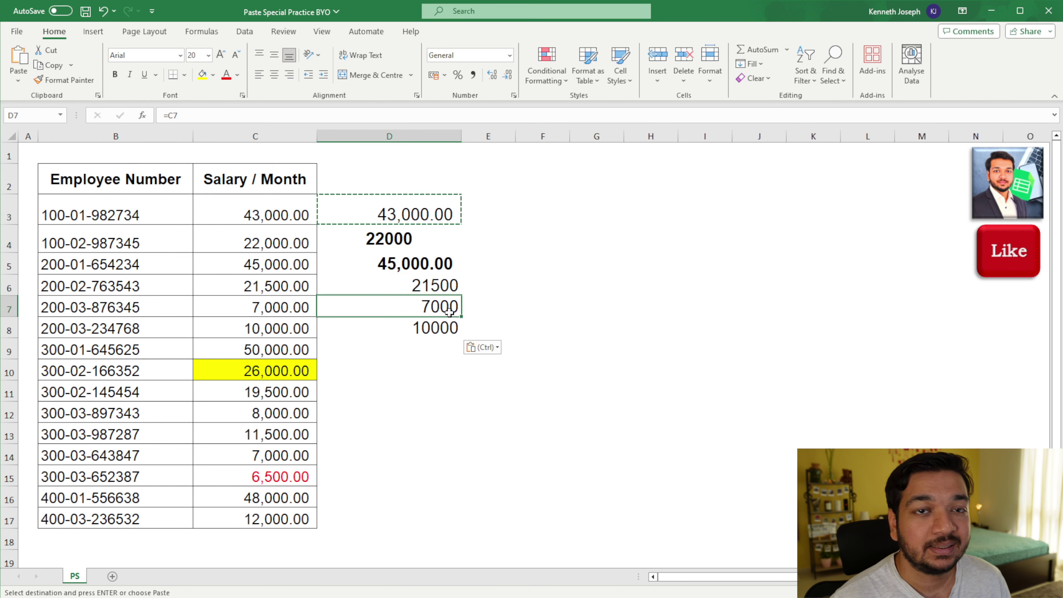
pyautogui.click(440, 333)
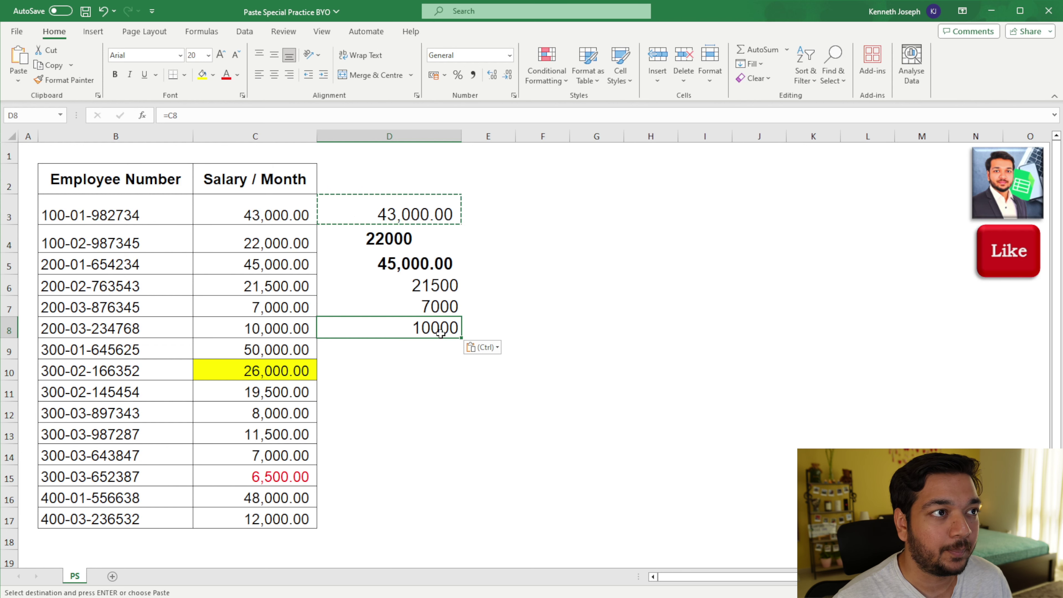
# - Make the reference in D3's formula absolute so that it reads =$C$3
pyautogui.click(363, 203)
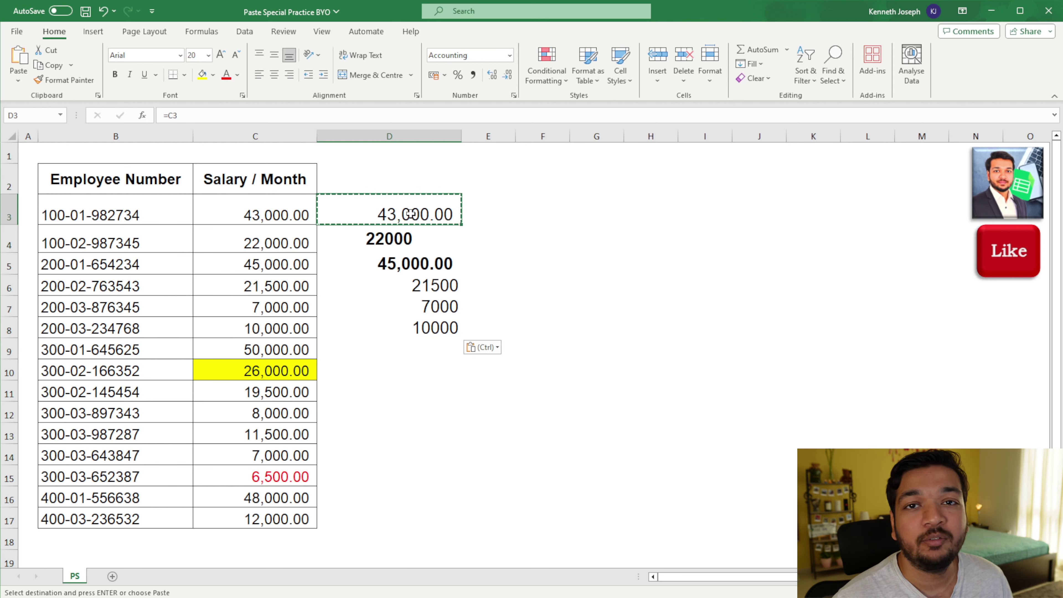
pyautogui.click(194, 117)
pyautogui.press('F4')
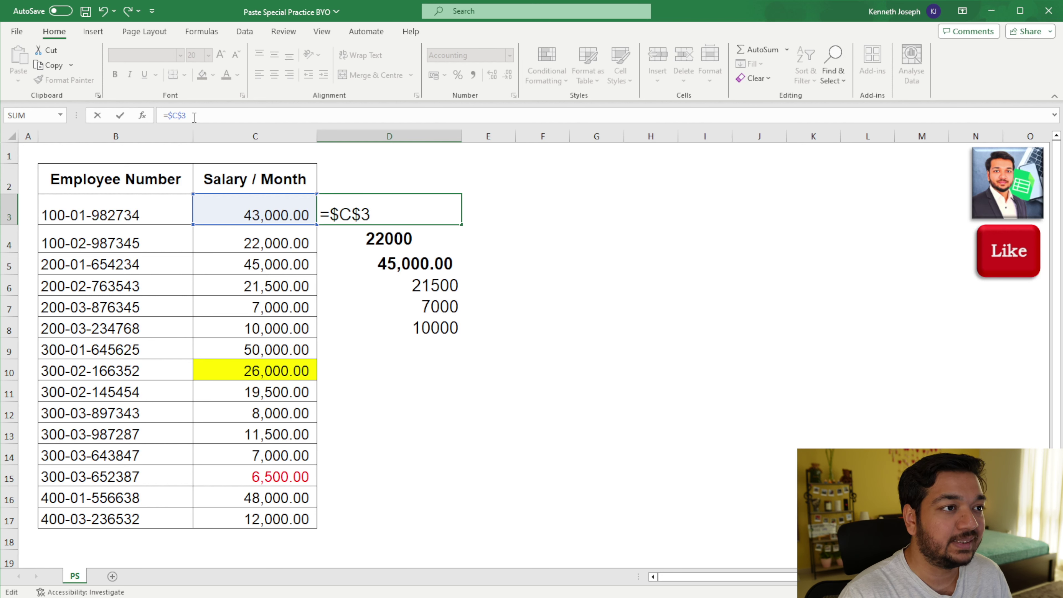
pyautogui.press('Return')
# - Copy the absolute-reference formula in D3 and paste only the formula over D4:D8 with Paste Special
pyautogui.press('Up')
pyautogui.hotkey('ctrl', 'c')
pyautogui.press('Down')
pyautogui.hotkey('shift', 'Down')
pyautogui.hotkey('shift', 'Down')
pyautogui.hotkey('shift', 'Down')
pyautogui.hotkey('shift', 'Down')
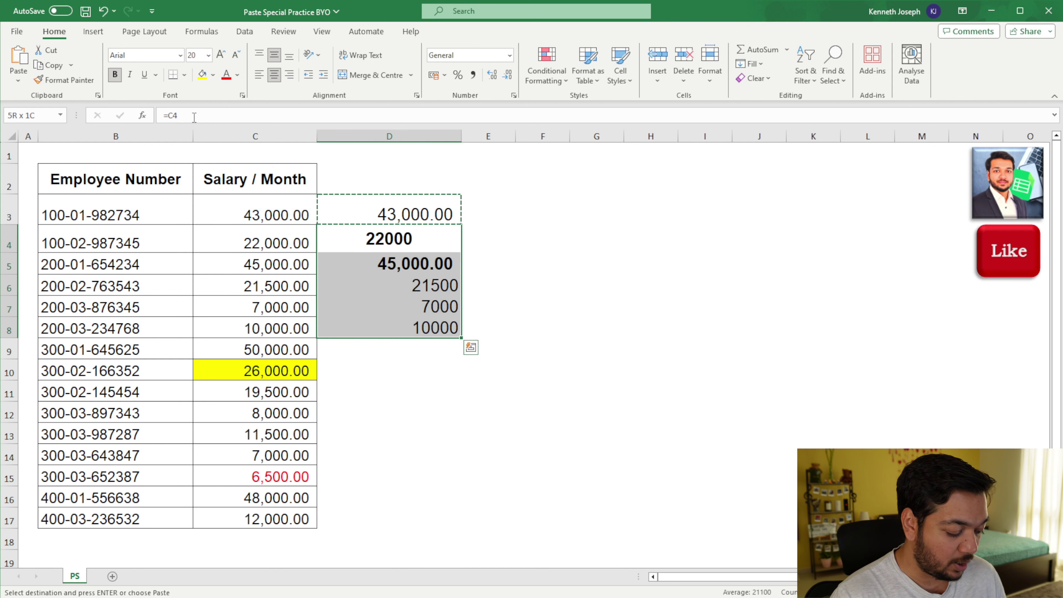
pyautogui.hotkey('ctrl', 'alt', 'v')
pyautogui.press('f')
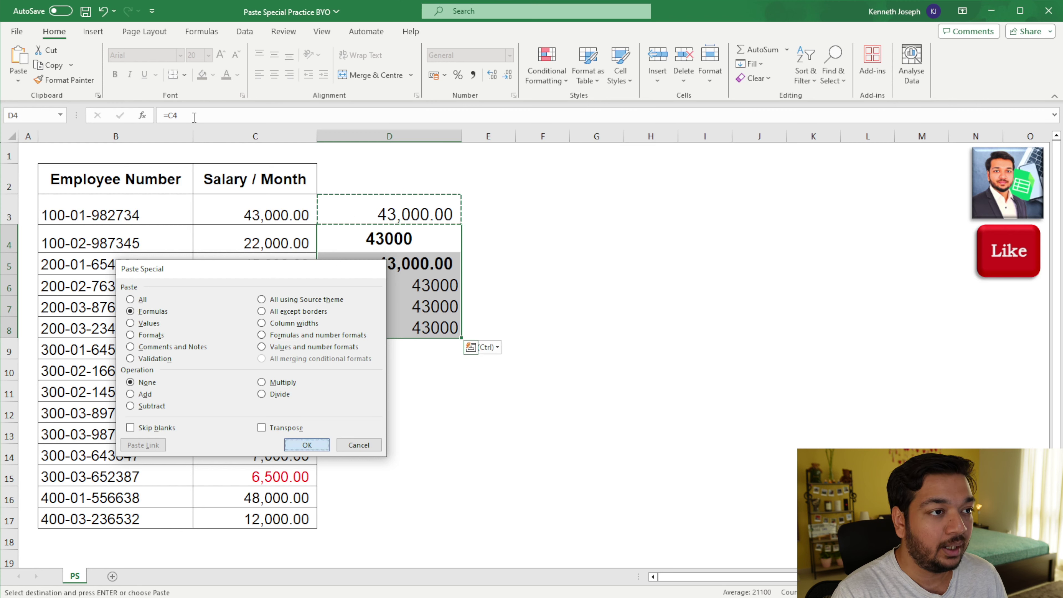
pyautogui.press('Return')
# - Check whether the formulas pasted below D3 keep the same absolute reference
pyautogui.click(418, 211)
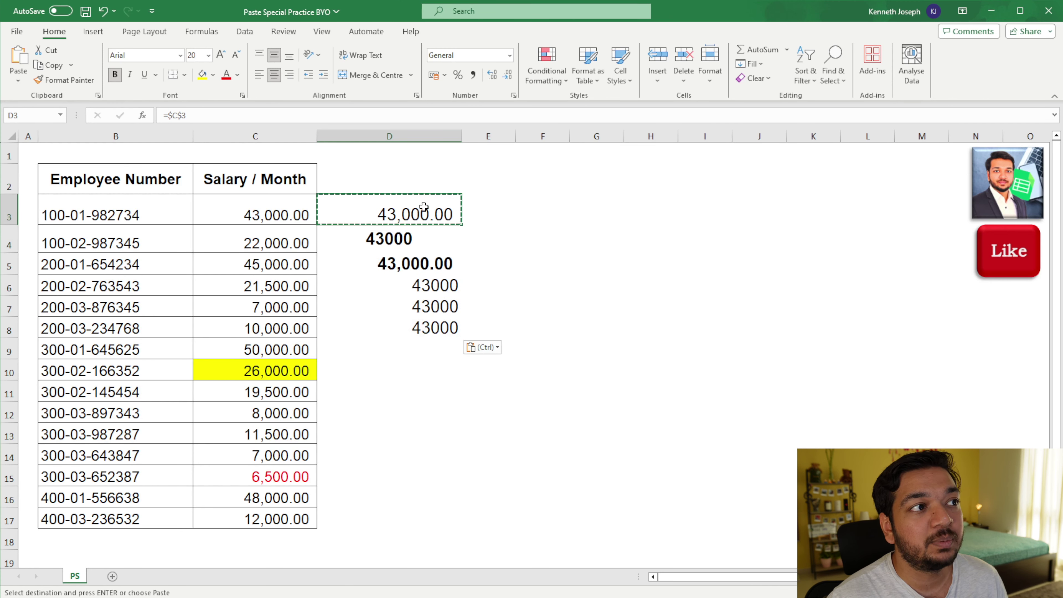
pyautogui.click(431, 243)
pyautogui.click(436, 269)
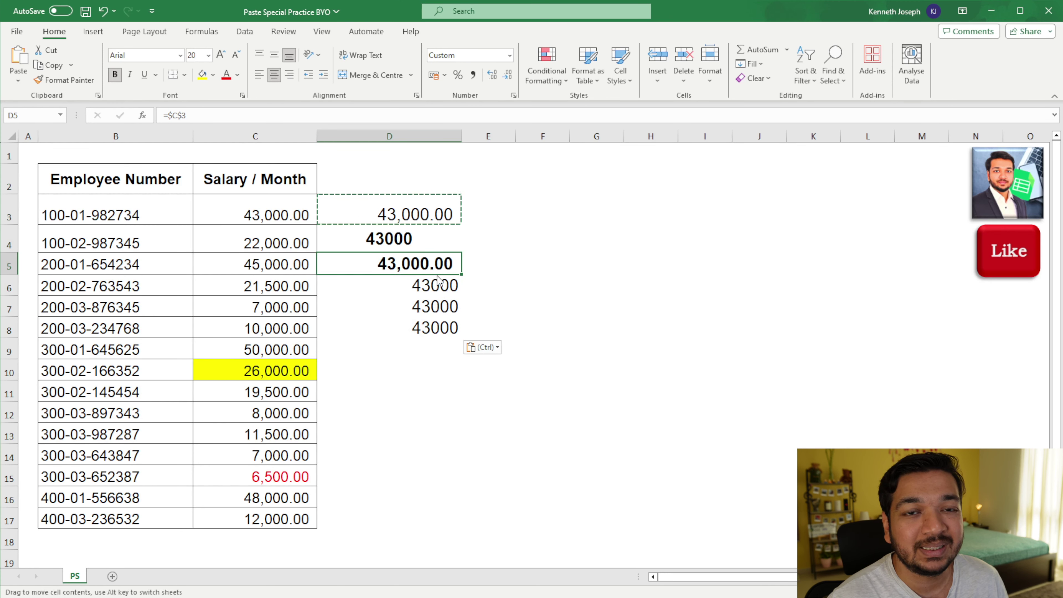
pyautogui.click(438, 289)
pyautogui.click(433, 327)
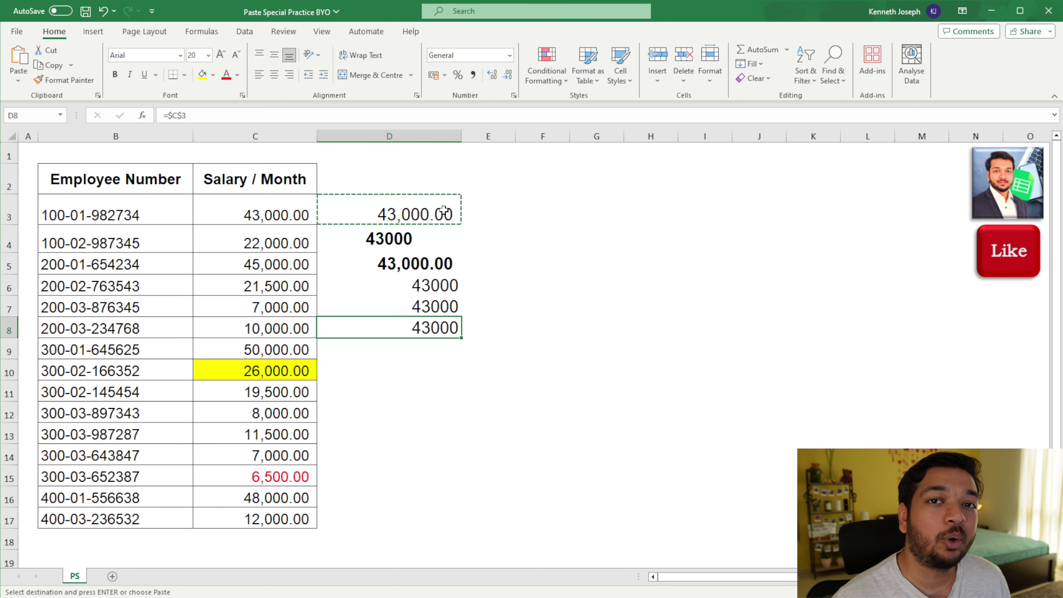
# - Clear D4:D8 and fill the range with D3's value only, using the Values option of Paste Special
pyautogui.moveTo(427, 238); pyautogui.dragTo(422, 321)
pyautogui.press('Delete')
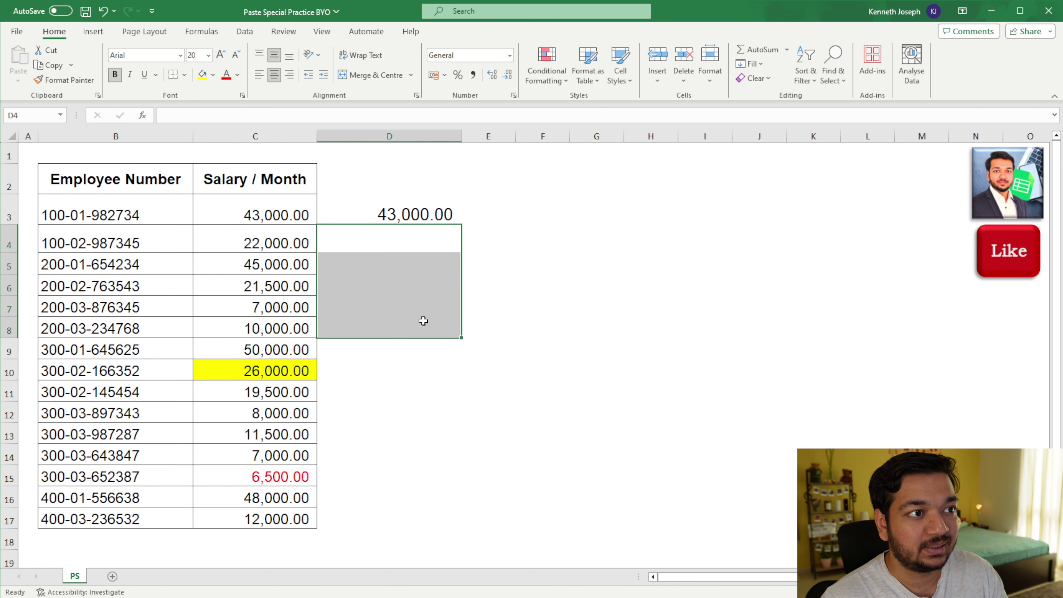
pyautogui.click(409, 209)
pyautogui.hotkey('ctrl', 'c')
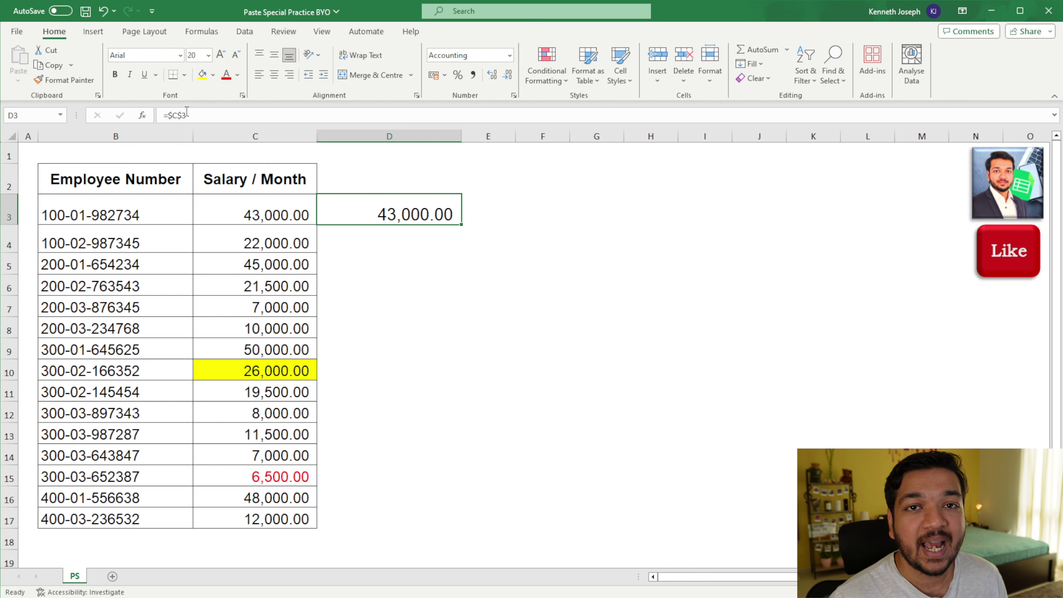
pyautogui.moveTo(408, 240); pyautogui.dragTo(411, 329)
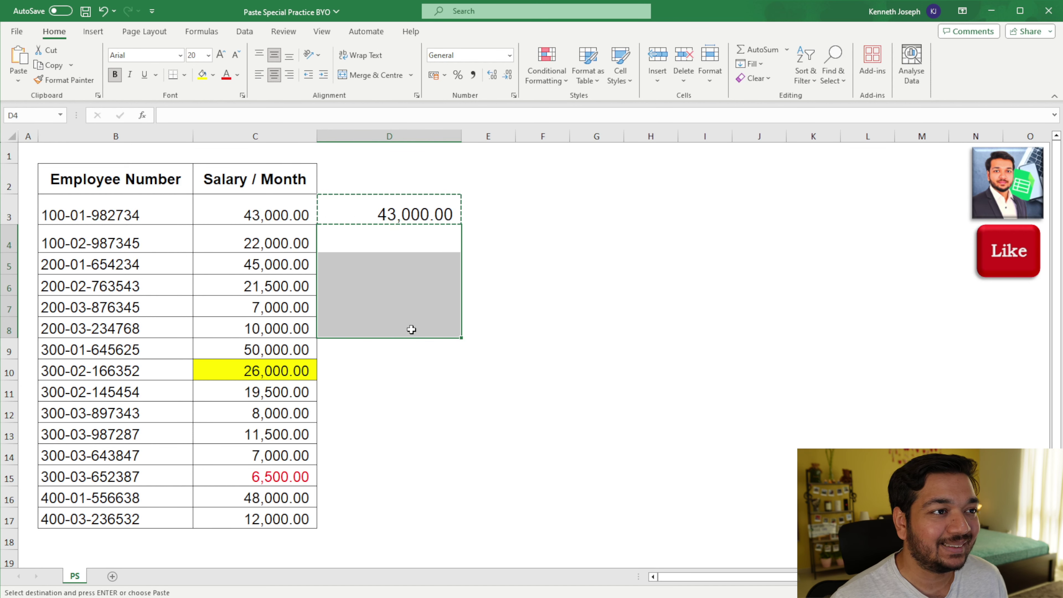
pyautogui.hotkey('ctrl', 'alt', 'v')
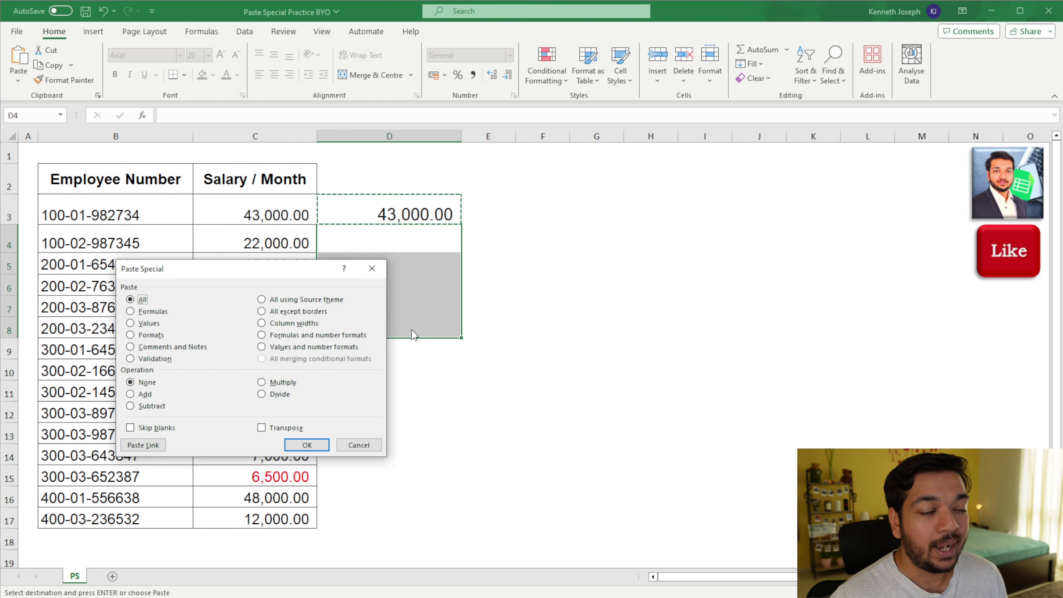
pyautogui.press('v')
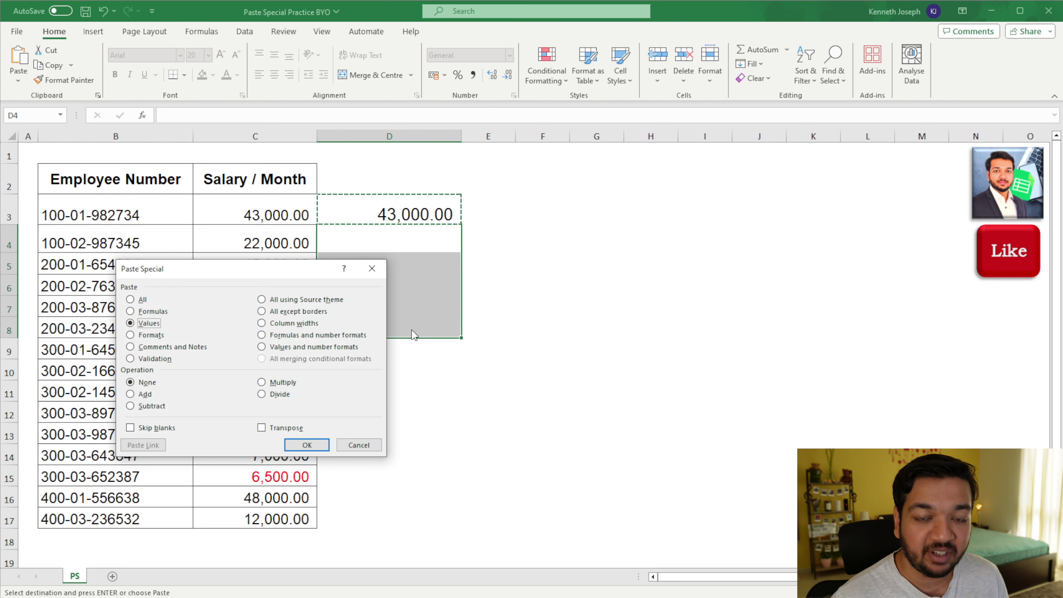
pyautogui.press('Return')
# - Compare D3's formula and formatting with the contents and formatting of the pasted cells D4:D8
pyautogui.click(437, 270)
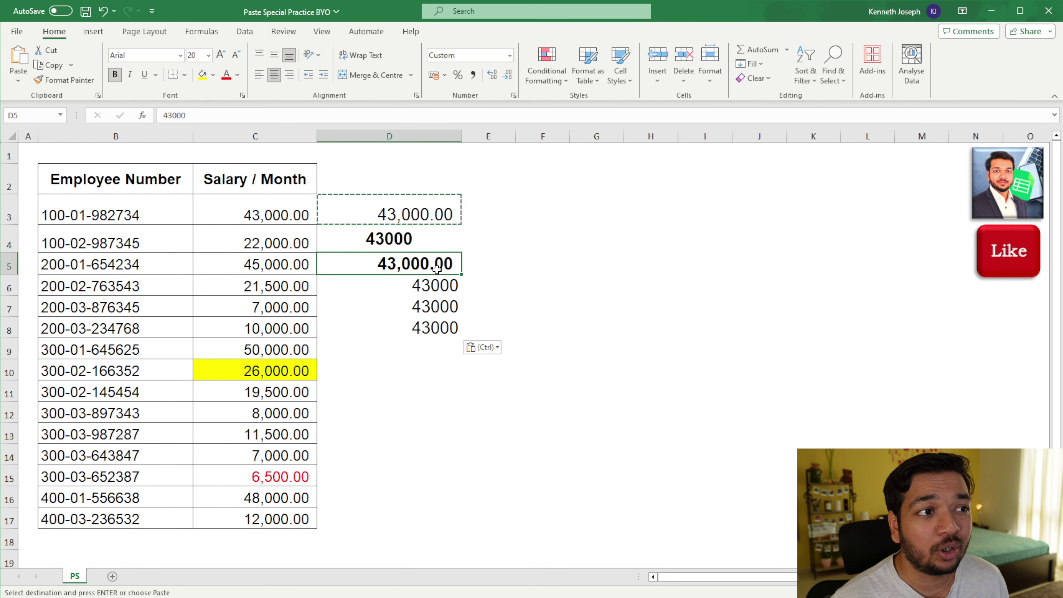
pyautogui.click(437, 286)
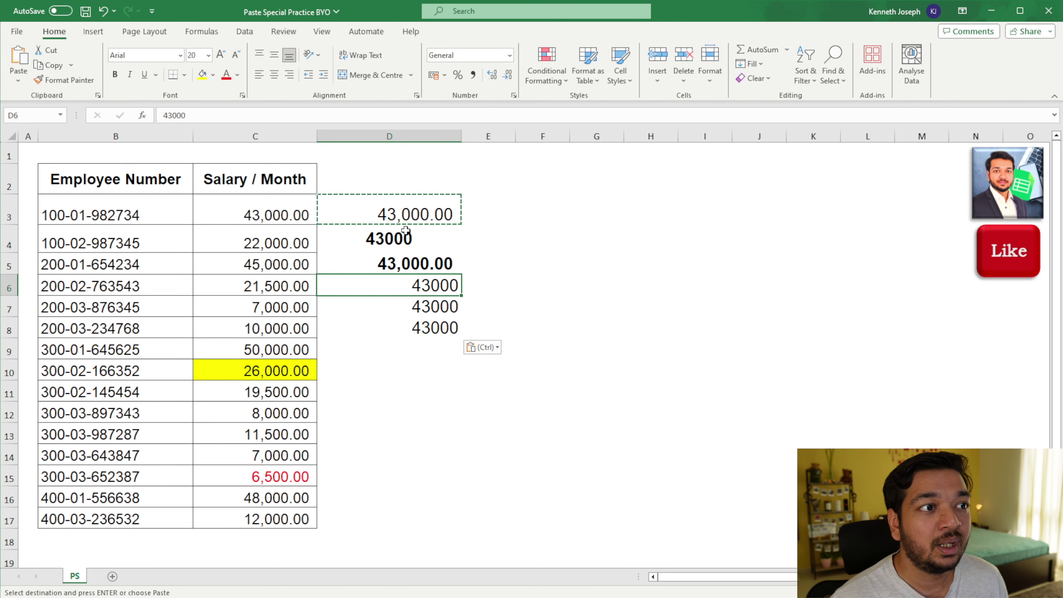
pyautogui.click(402, 239)
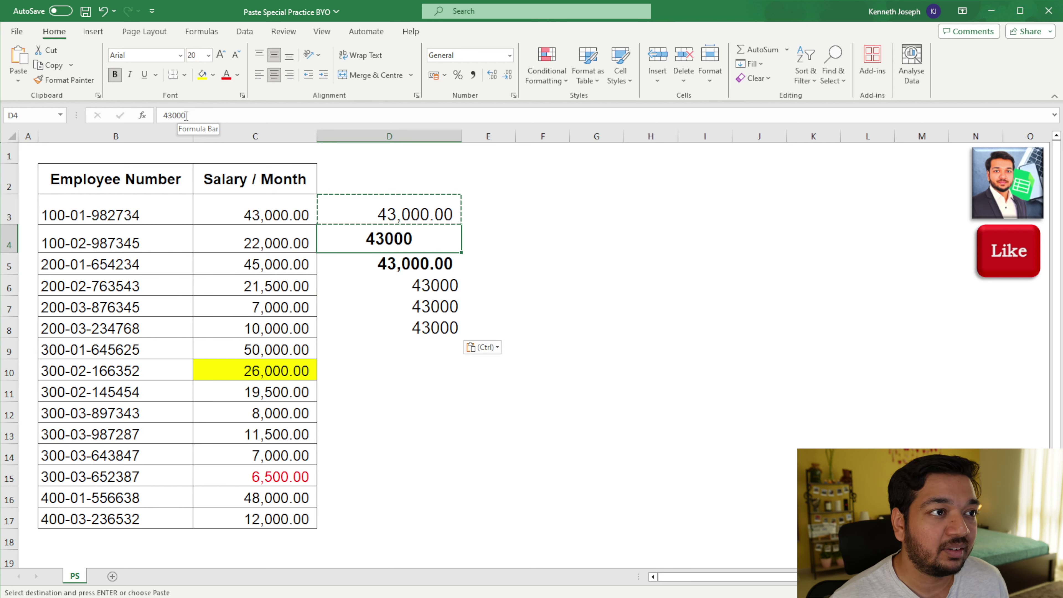
pyautogui.click(380, 209)
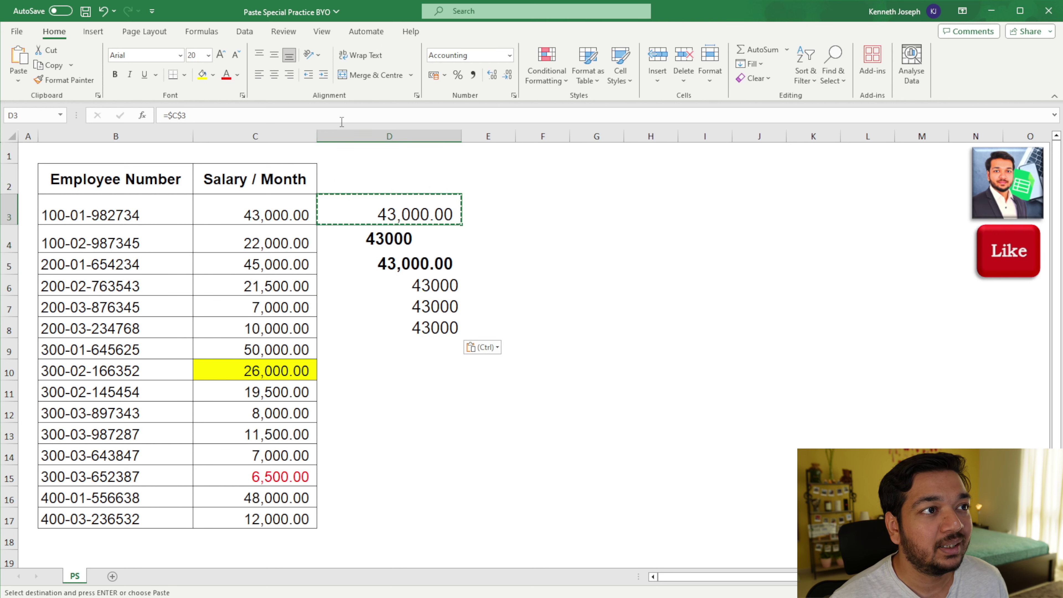
pyautogui.click(421, 239)
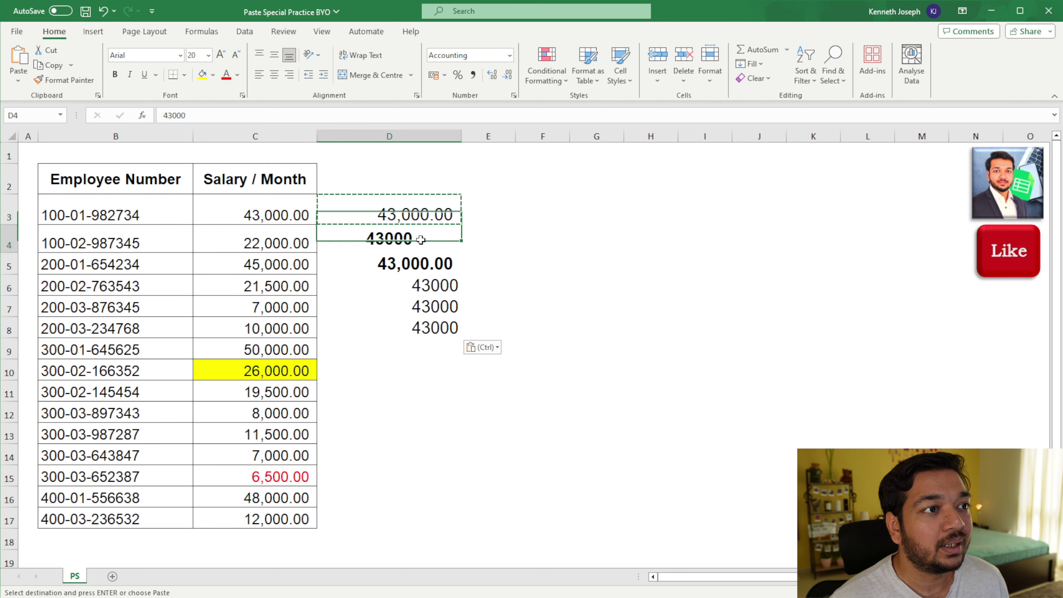
pyautogui.click(427, 272)
pyautogui.click(428, 294)
pyautogui.click(428, 314)
pyautogui.click(427, 334)
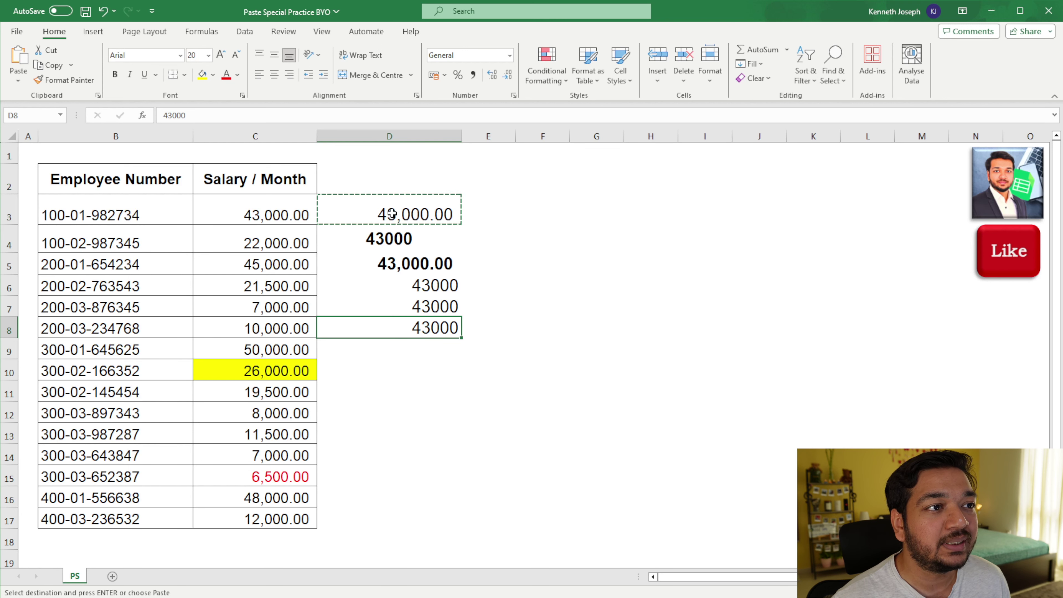
pyautogui.click(354, 215)
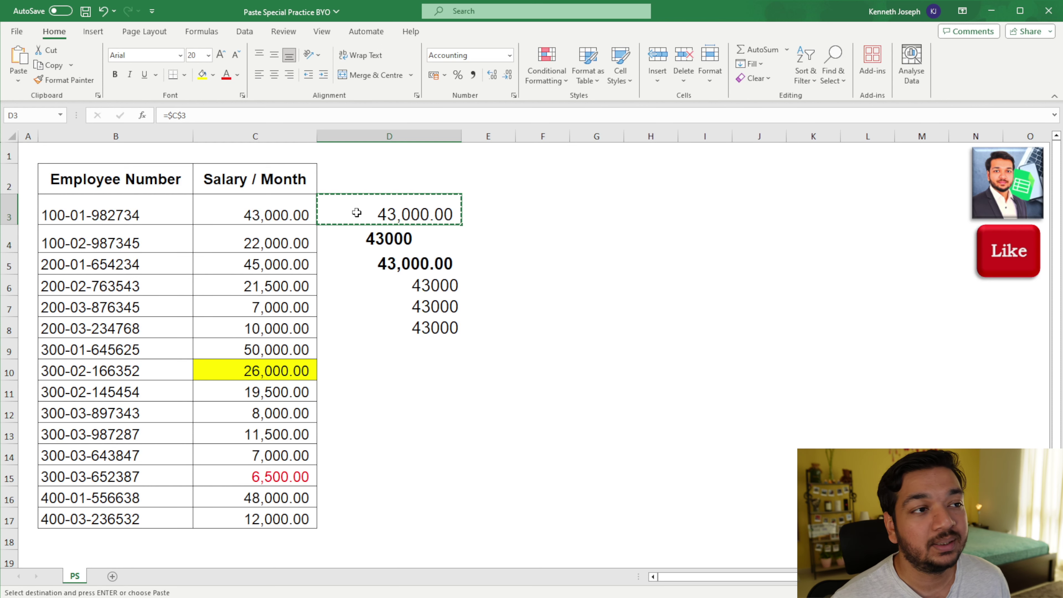
pyautogui.click(356, 240)
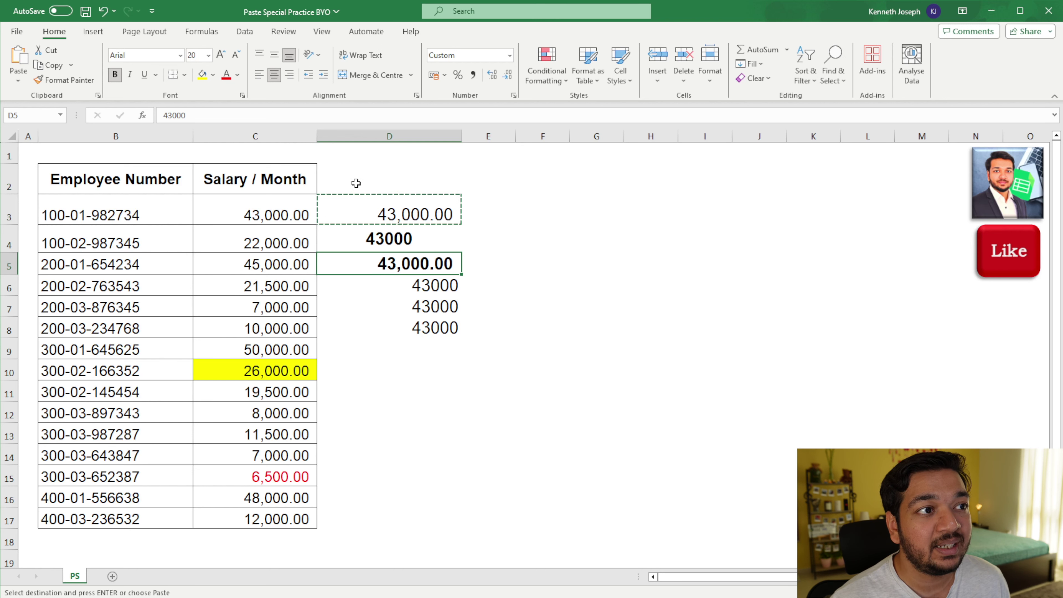
pyautogui.click(353, 198)
pyautogui.moveTo(403, 287); pyautogui.dragTo(400, 334)
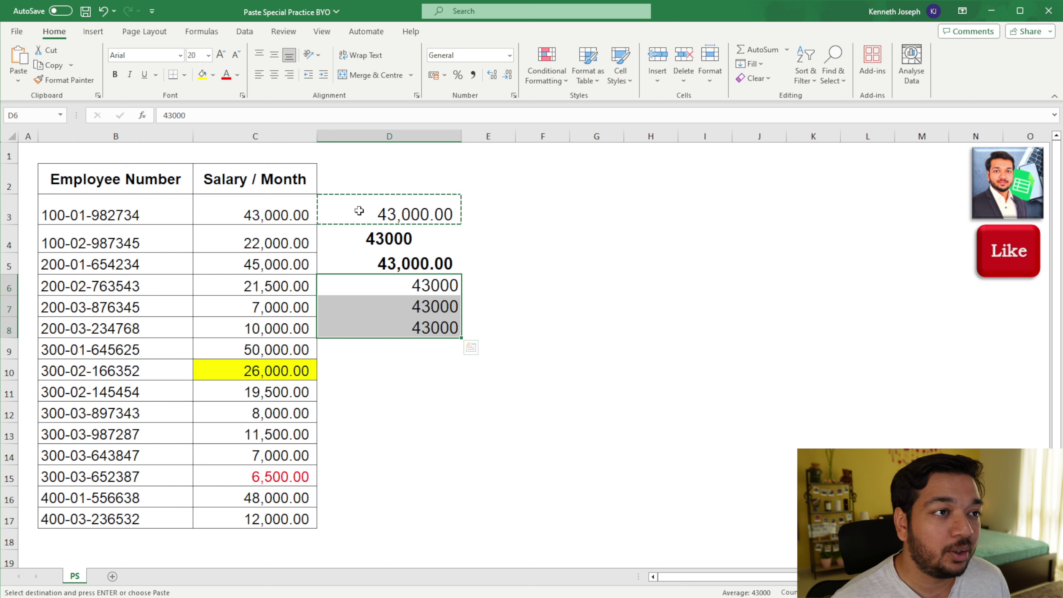
# - Paste only D3's formatting over D4:D8, using the Formats option of Paste Special
pyautogui.moveTo(393, 237); pyautogui.dragTo(405, 322)
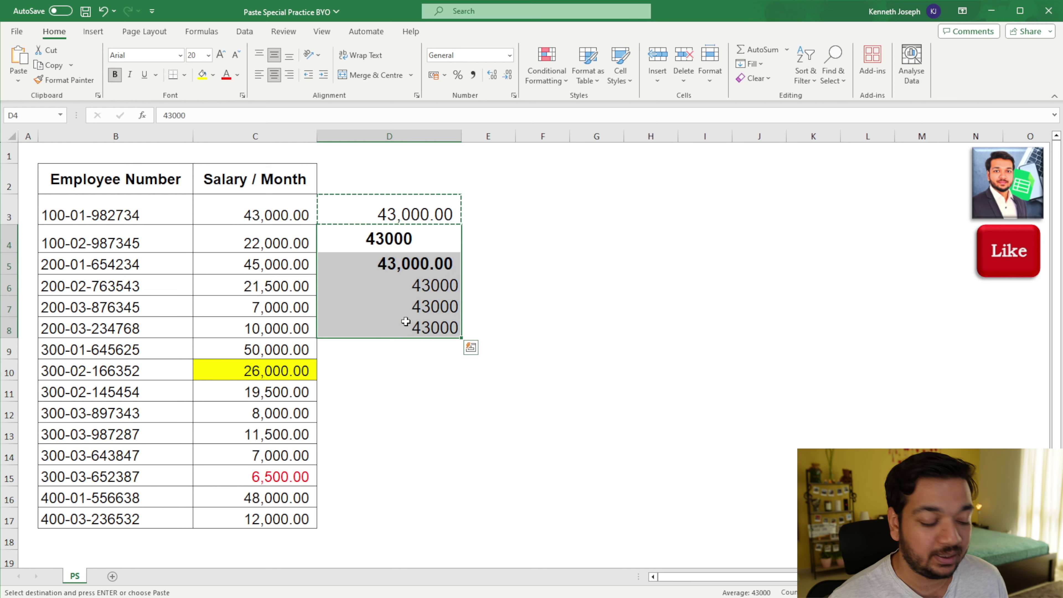
pyautogui.hotkey('ctrl', 'alt', 'v')
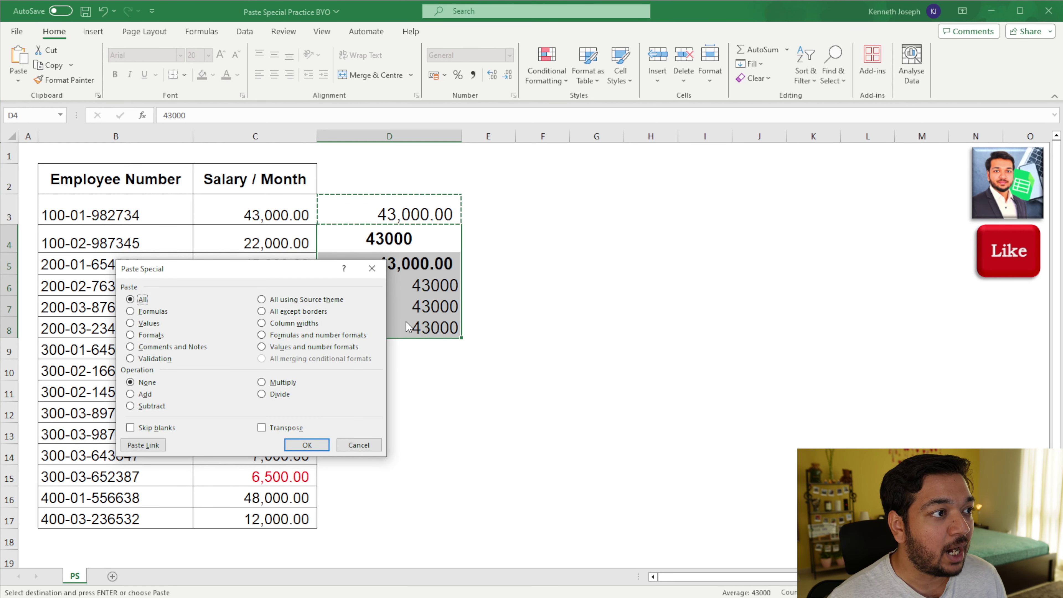
pyautogui.press('t')
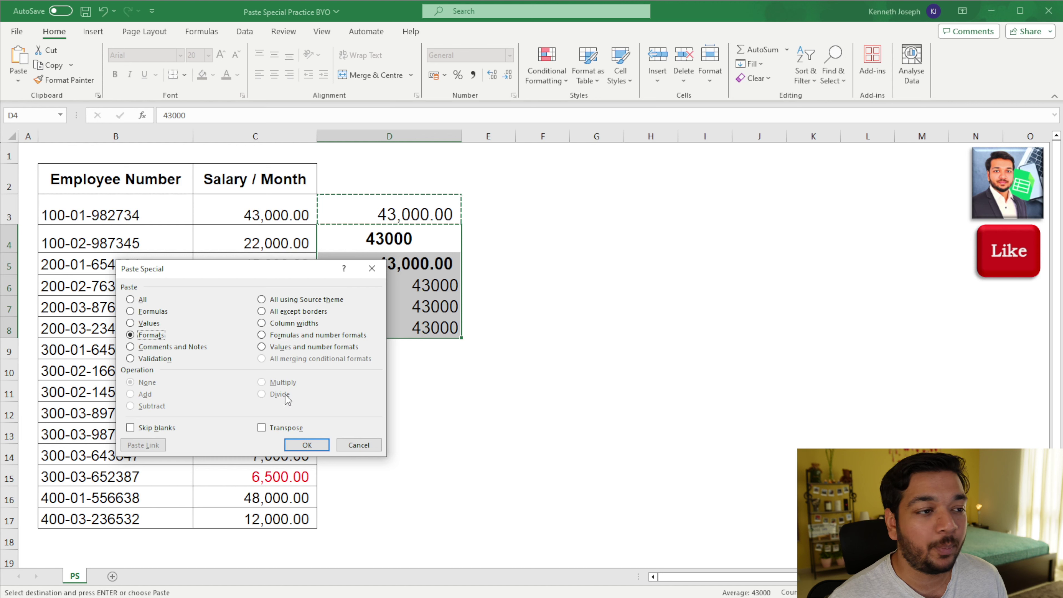
pyautogui.click(324, 449)
pyautogui.click(557, 419)
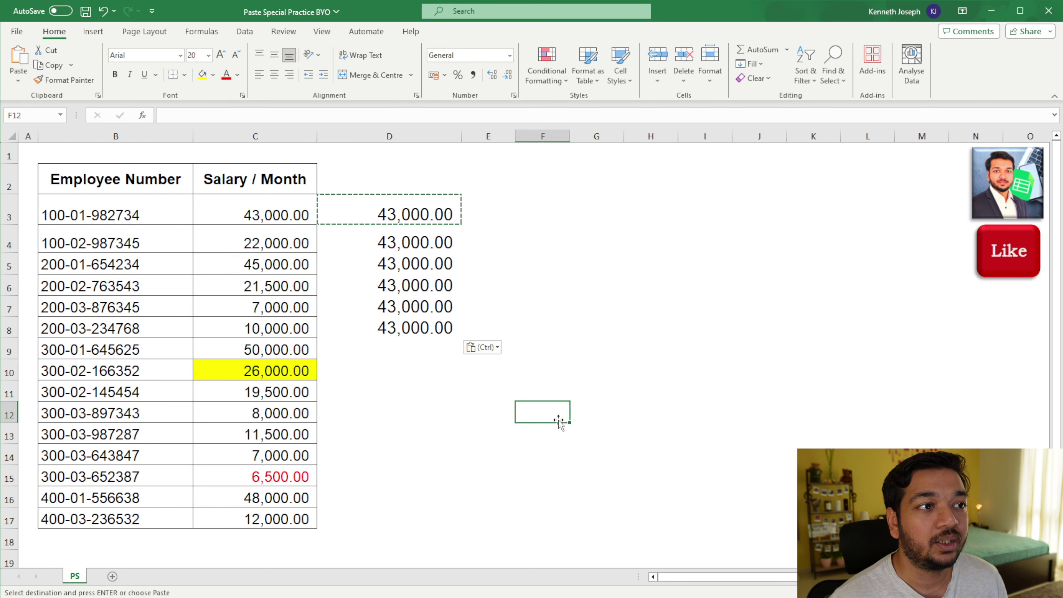
# - Review the reformatted values in D4:D8 and compare D4 and D5 with the salaries in C4 and C5
pyautogui.moveTo(443, 245); pyautogui.dragTo(437, 329)
pyautogui.click(660, 283)
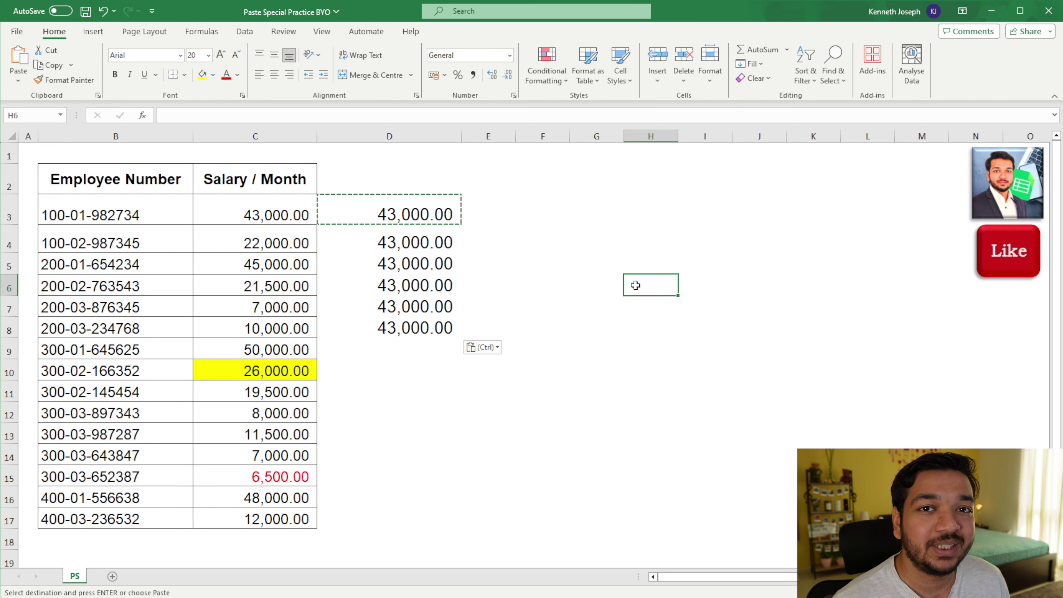
pyautogui.click(419, 245)
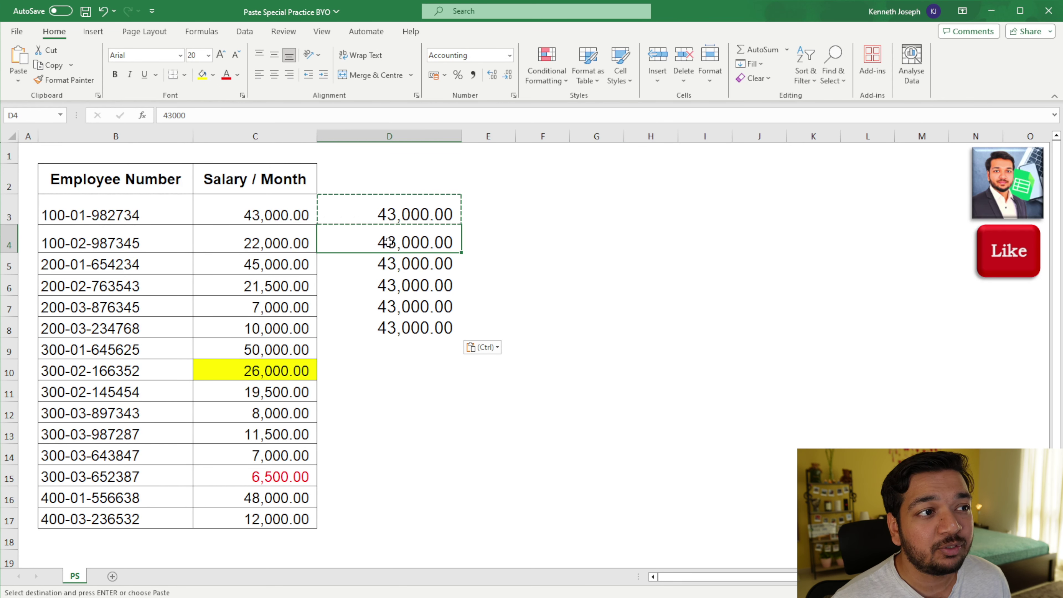
pyautogui.click(307, 242)
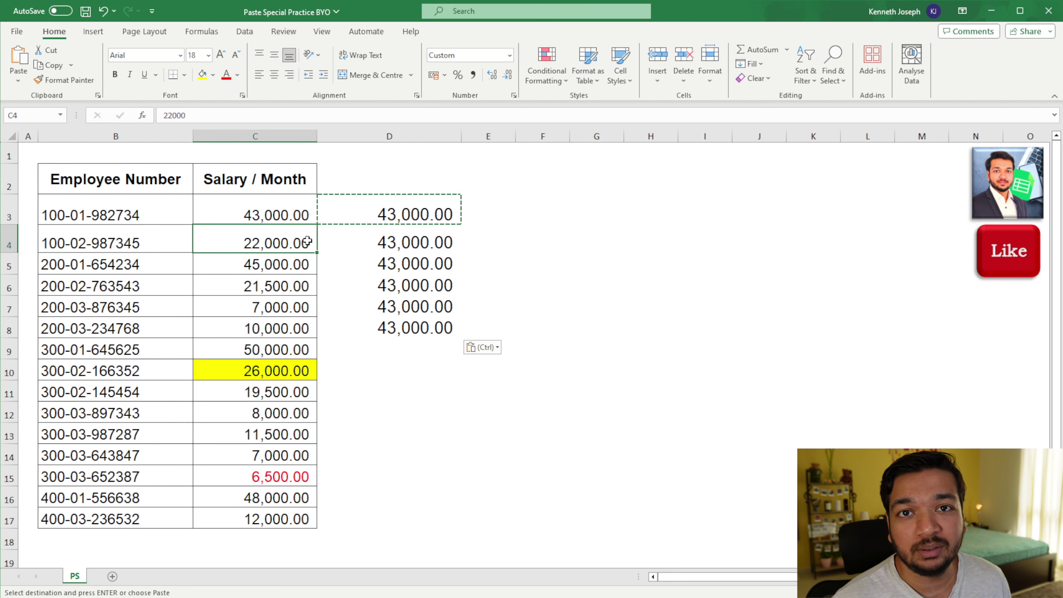
pyautogui.click(393, 268)
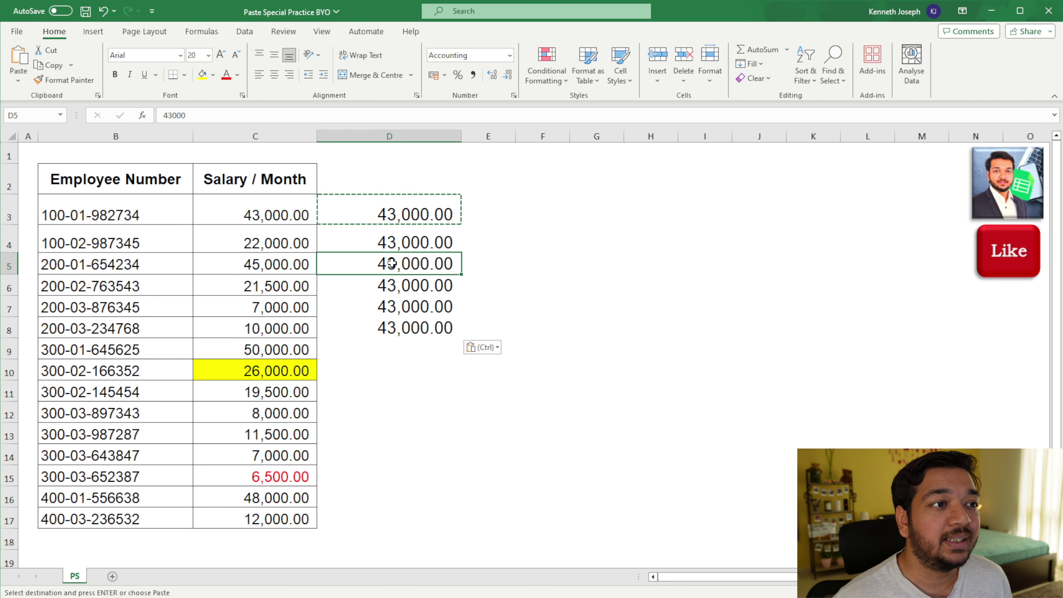
pyautogui.click(277, 267)
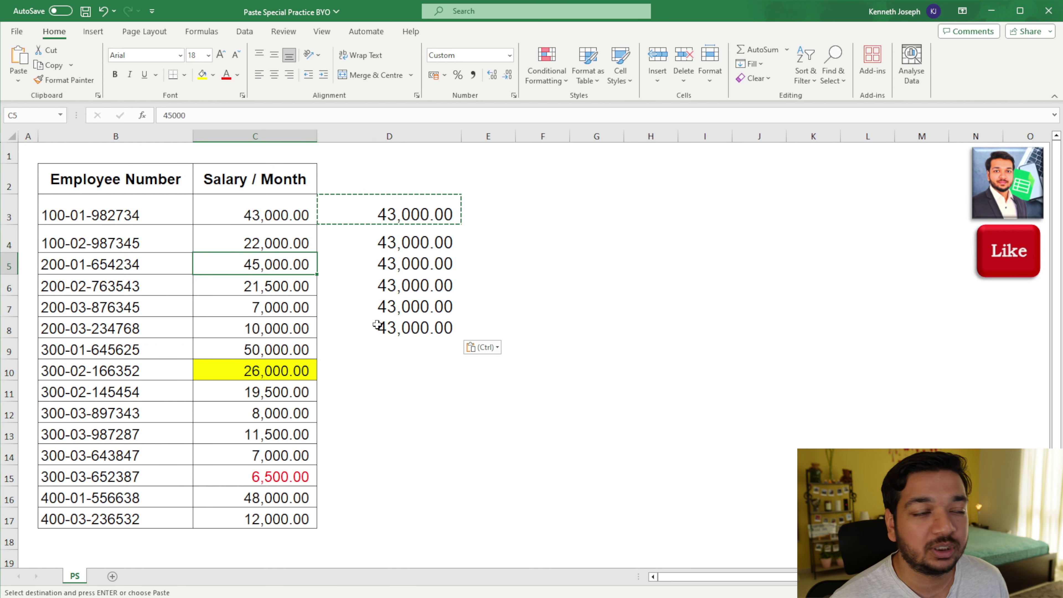
# - Add the comment "Fix these values" to cell D4, post it, and preview it on the cell
pyautogui.click(352, 236)
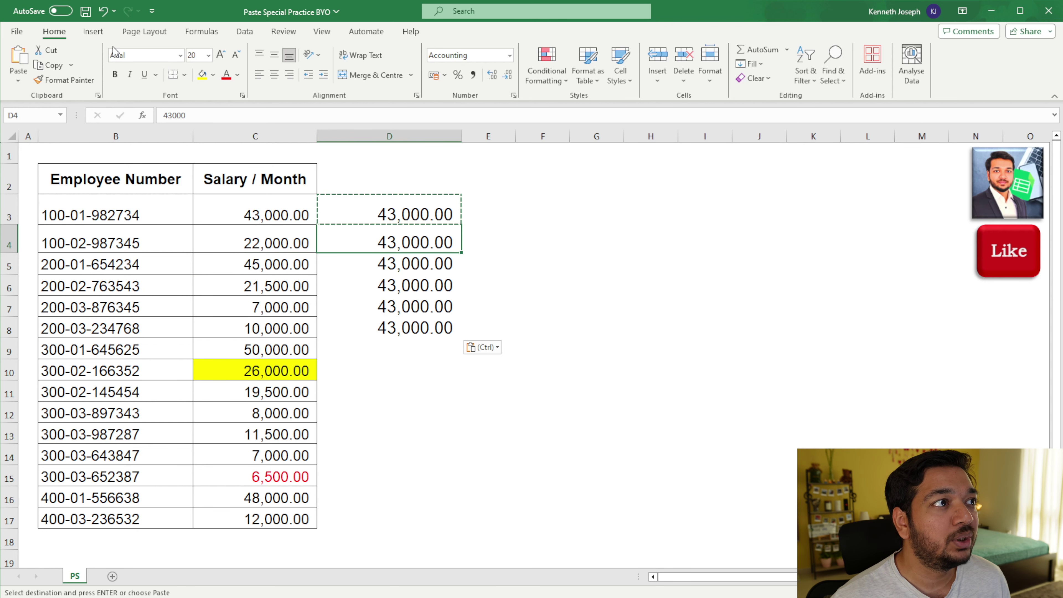
pyautogui.click(94, 32)
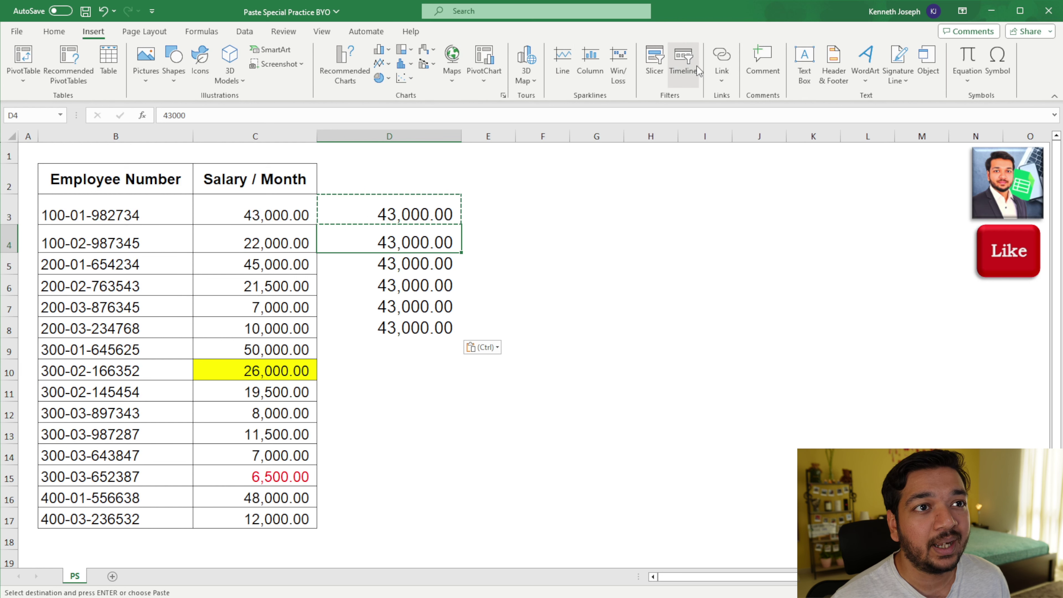
pyautogui.click(773, 63)
pyautogui.write('Fix these values')
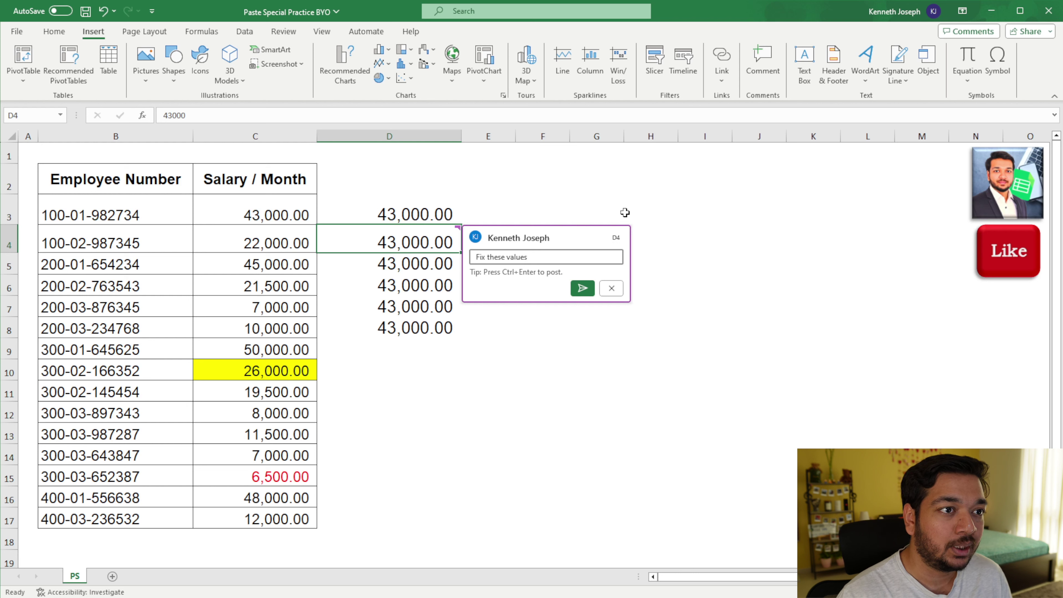
pyautogui.hotkey('ctrl', 'Return')
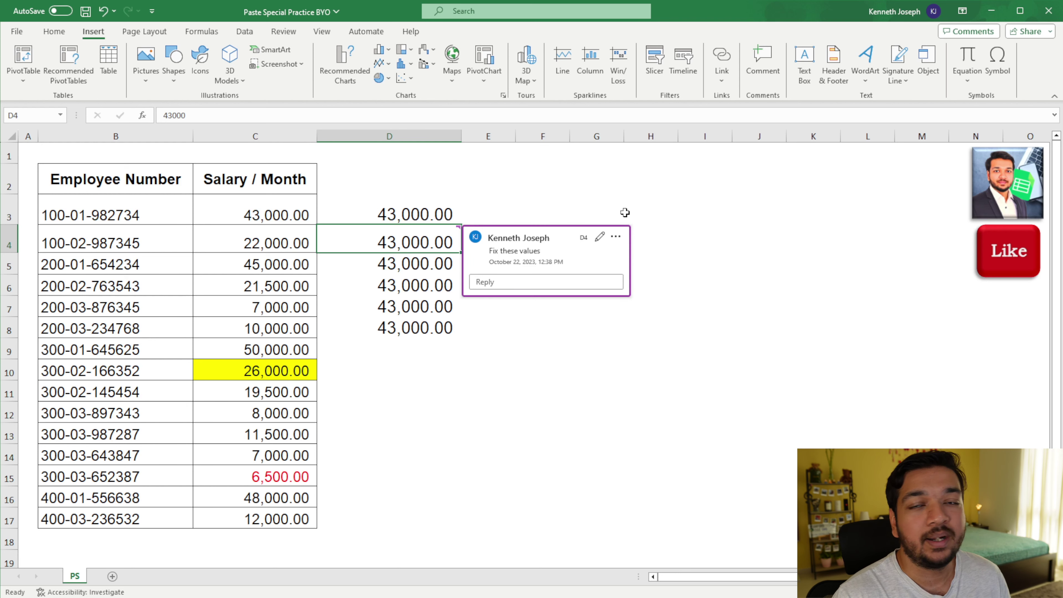
pyautogui.click(550, 392)
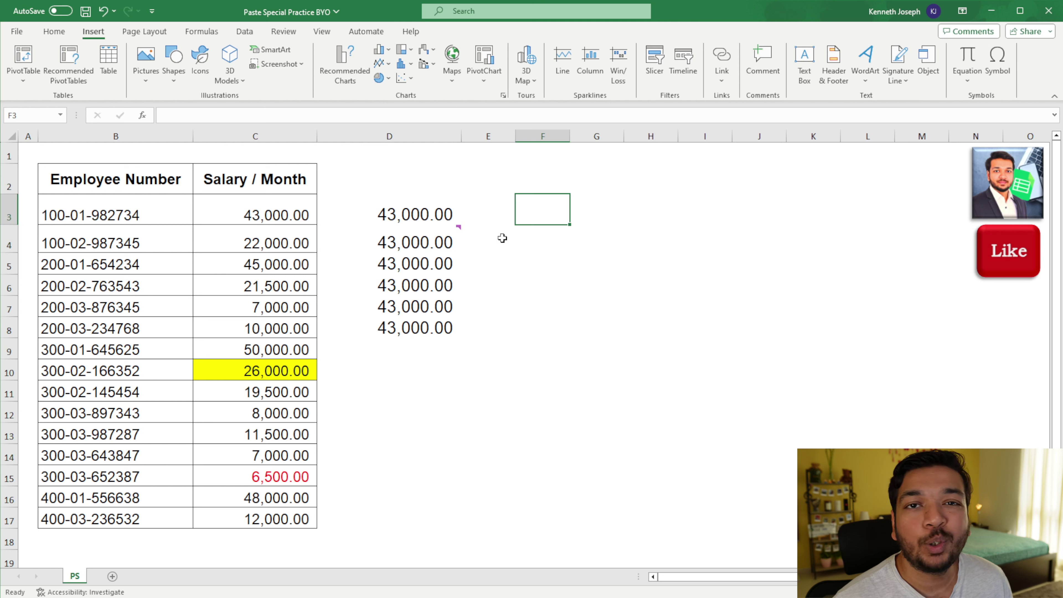
pyautogui.moveTo(459, 234)
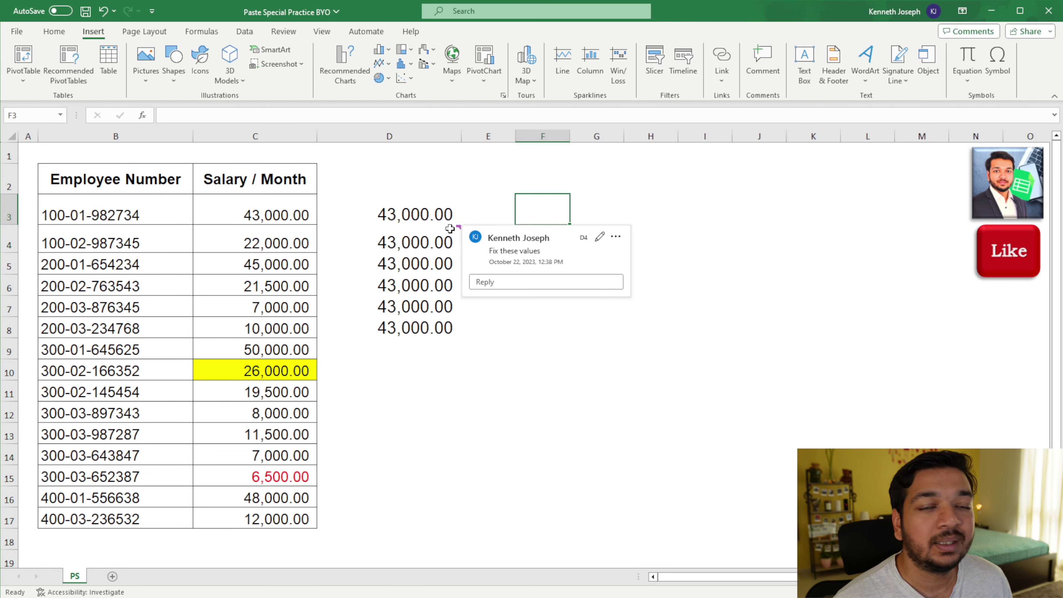
# - Copy D4 and paste only its comment onto D5:D8, using the Comments and Notes option of Paste Special
pyautogui.click(449, 233)
pyautogui.moveTo(448, 232)
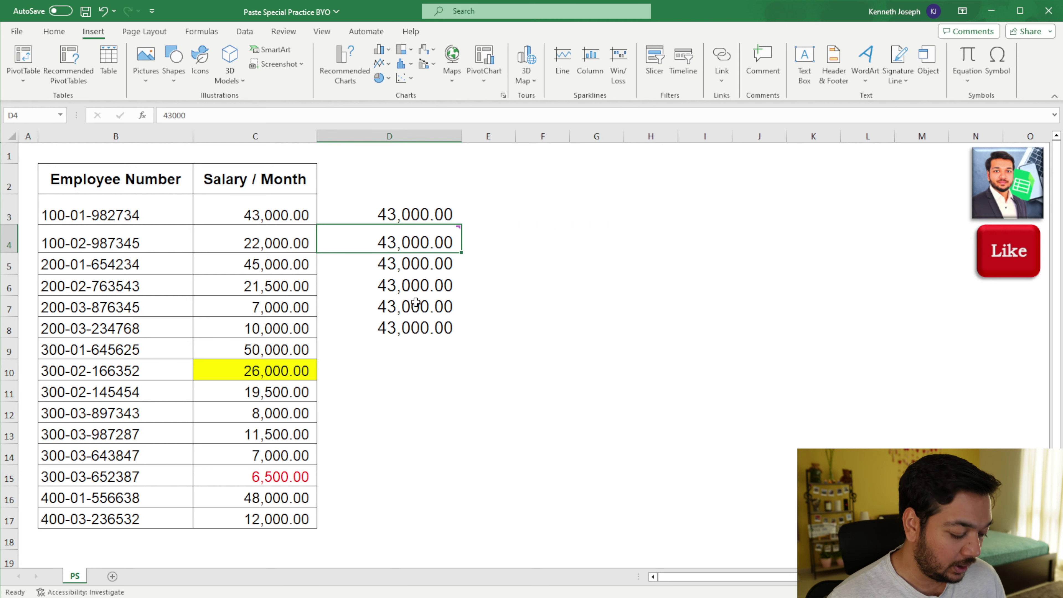
pyautogui.hotkey('ctrl', 'c')
pyautogui.moveTo(415, 264); pyautogui.dragTo(410, 324)
pyautogui.hotkey('ctrl', 'v')
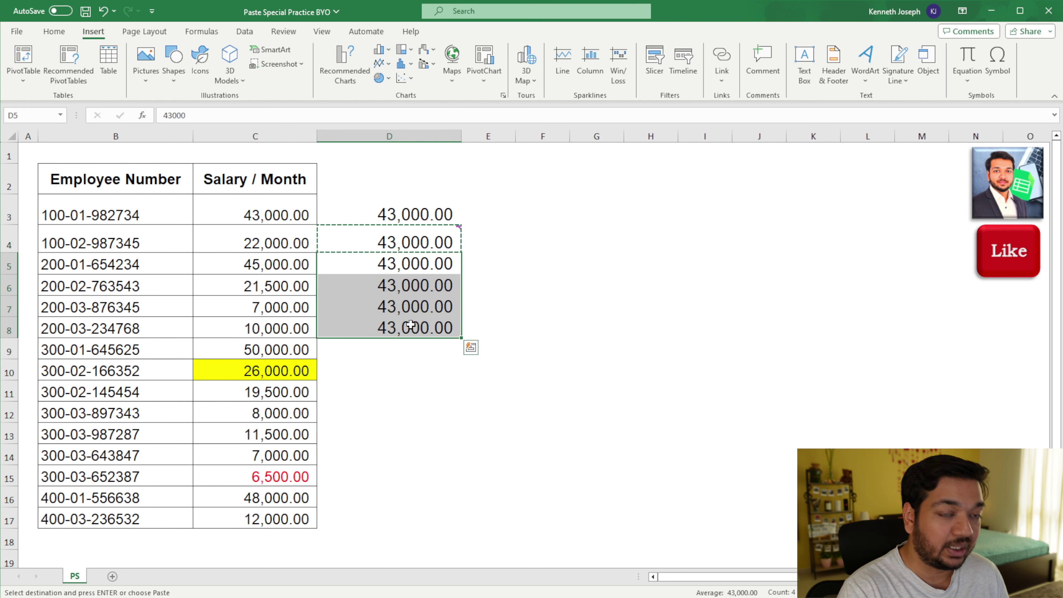
pyautogui.hotkey('ctrl', 'alt', 'v')
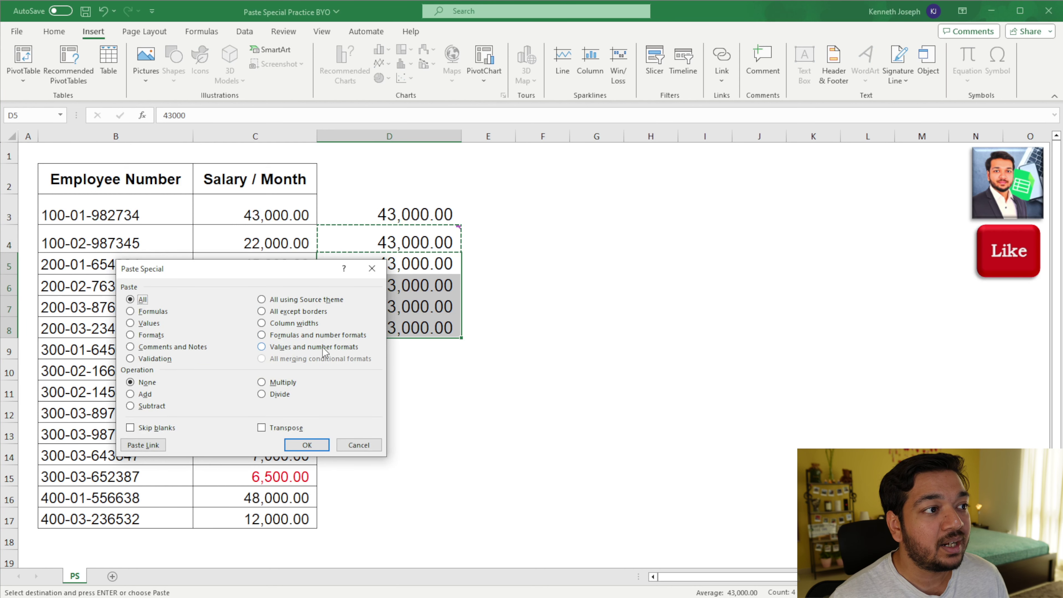
pyautogui.press('c')
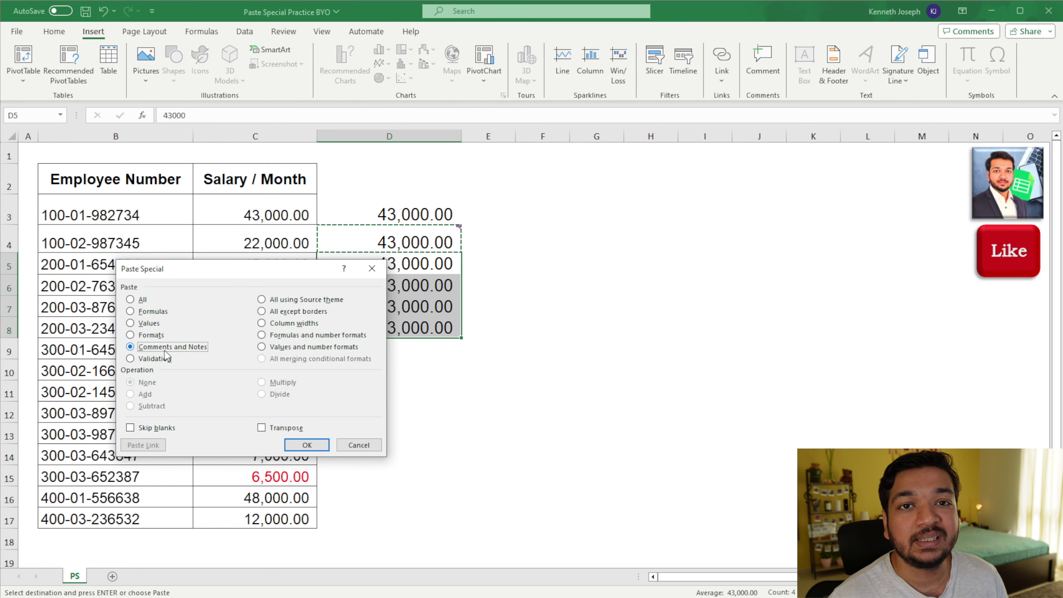
pyautogui.press('Return')
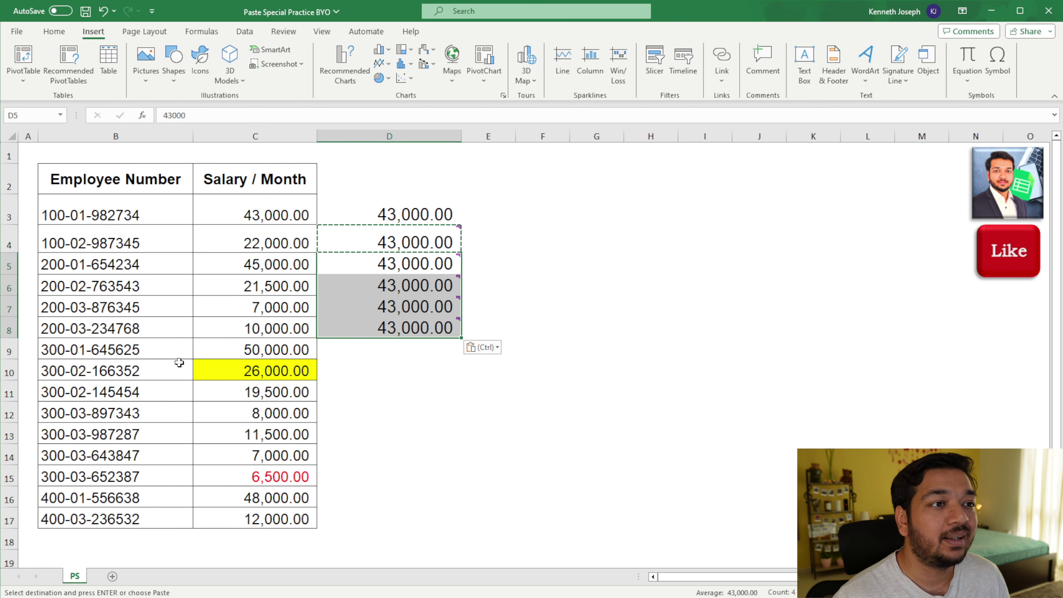
# - Check the comments pasted onto the cells D5:D8
pyautogui.click(527, 341)
pyautogui.moveTo(447, 329)
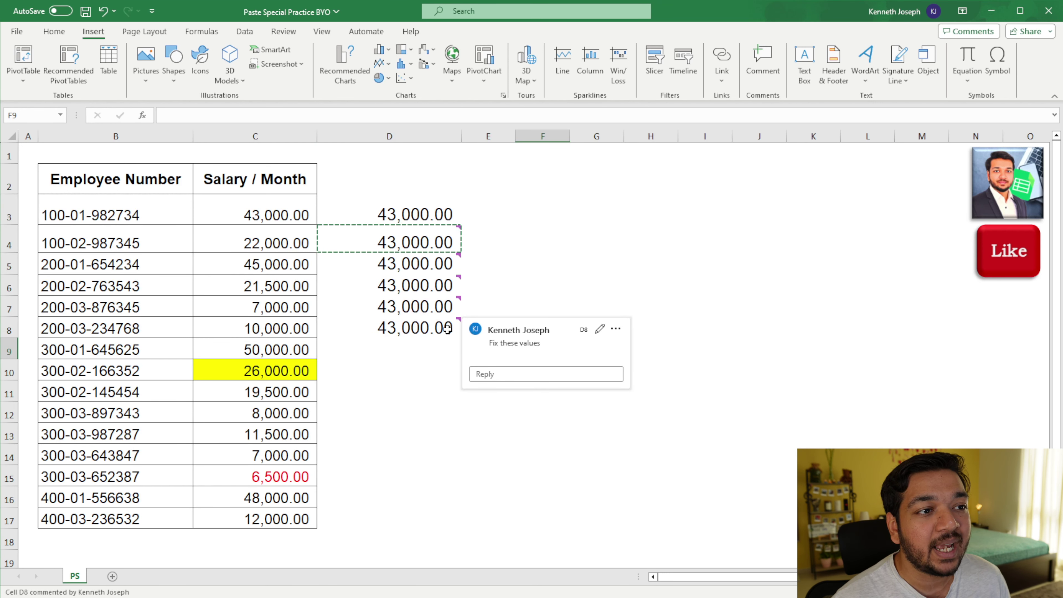
pyautogui.moveTo(447, 306)
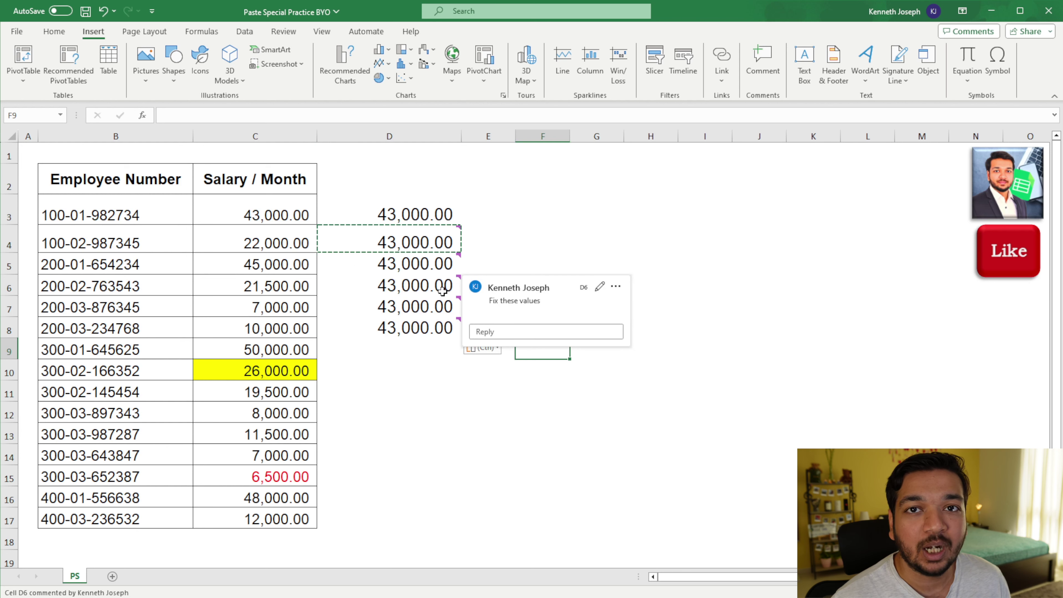
pyautogui.moveTo(435, 268)
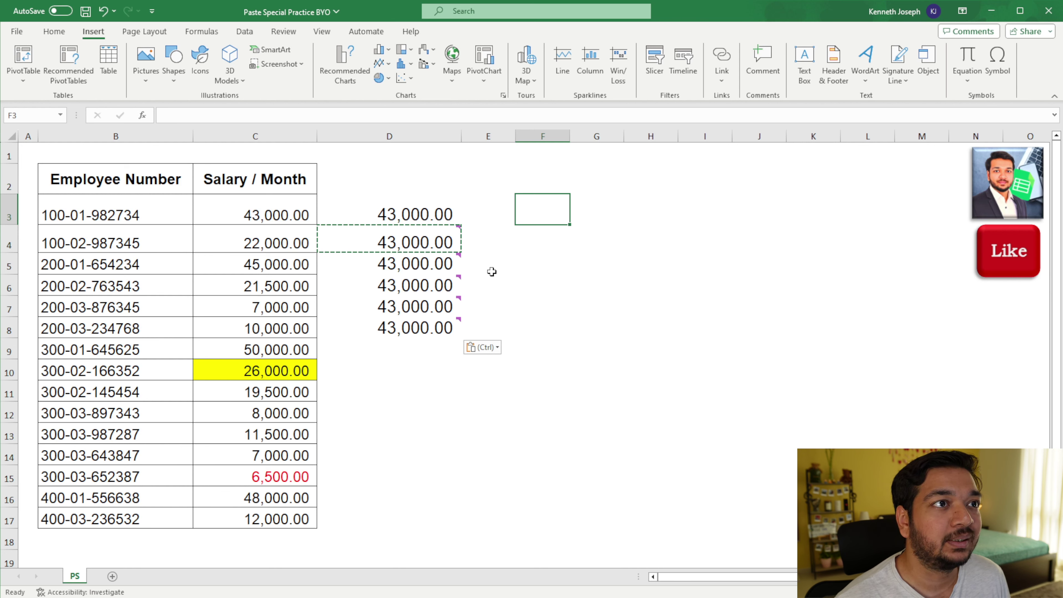
# - Check the employee-number drop-down list in F3 and copy that cell into H3 with a regular paste
pyautogui.click(576, 220)
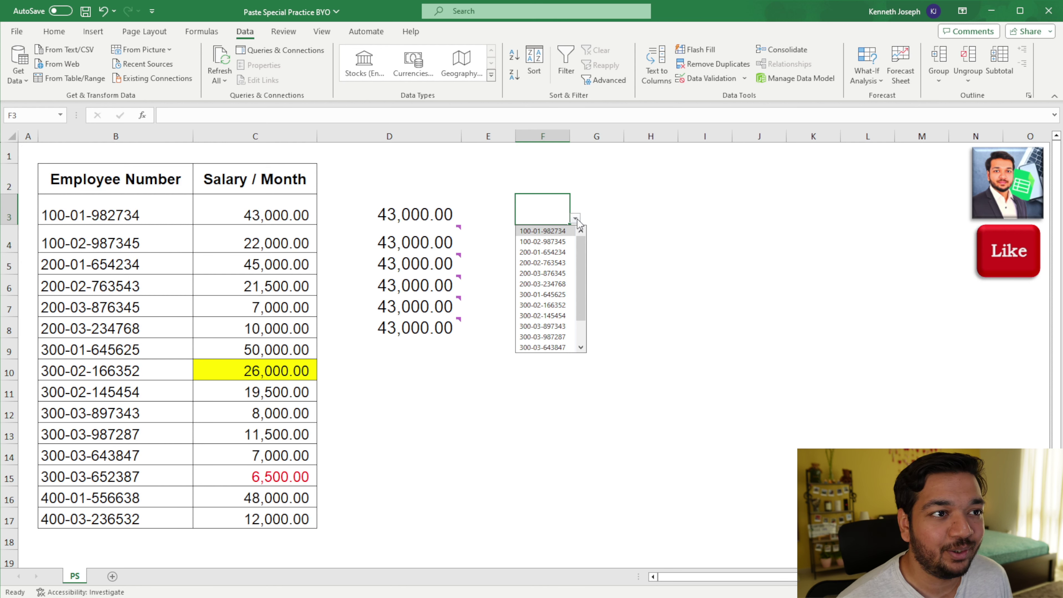
pyautogui.click(575, 219)
pyautogui.hotkey('ctrl', 'c')
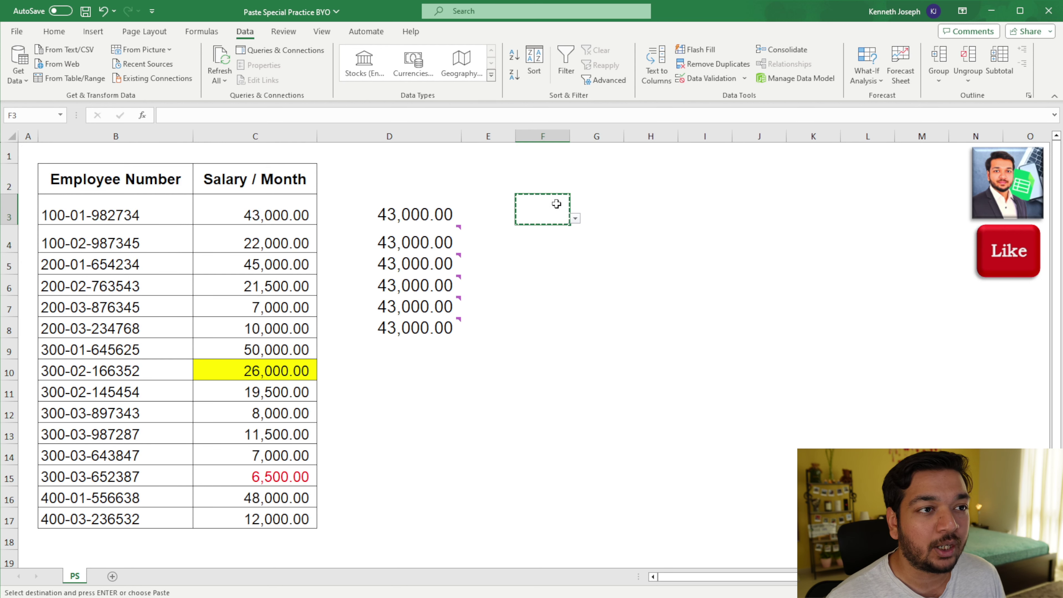
pyautogui.click(661, 209)
pyautogui.hotkey('ctrl', 'v')
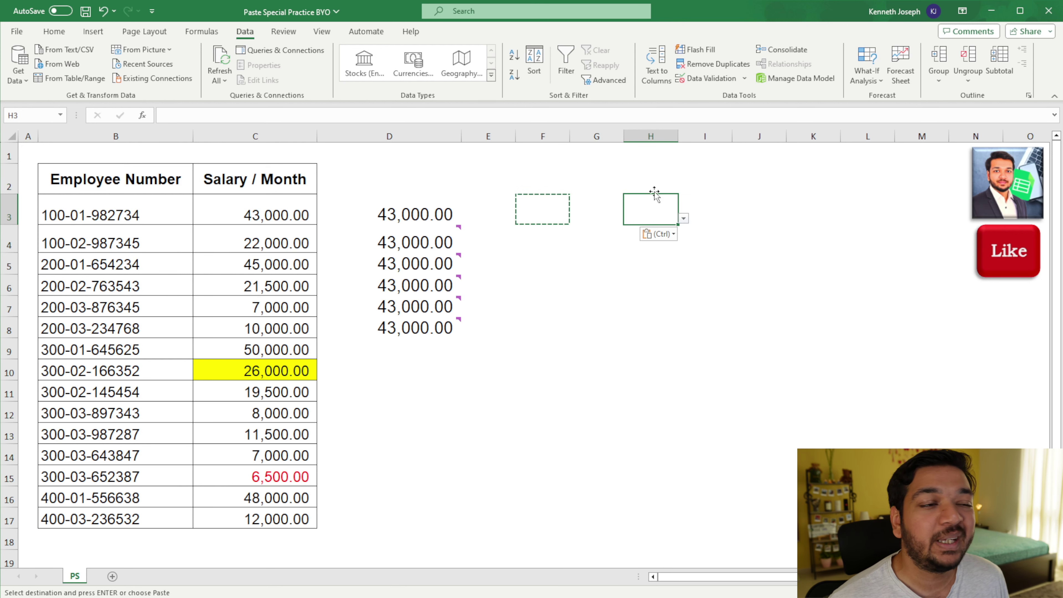
# - Check the employee-number drop-down list pasted into H3 and compare it with the original list in F3
pyautogui.click(683, 218)
pyautogui.click(574, 218)
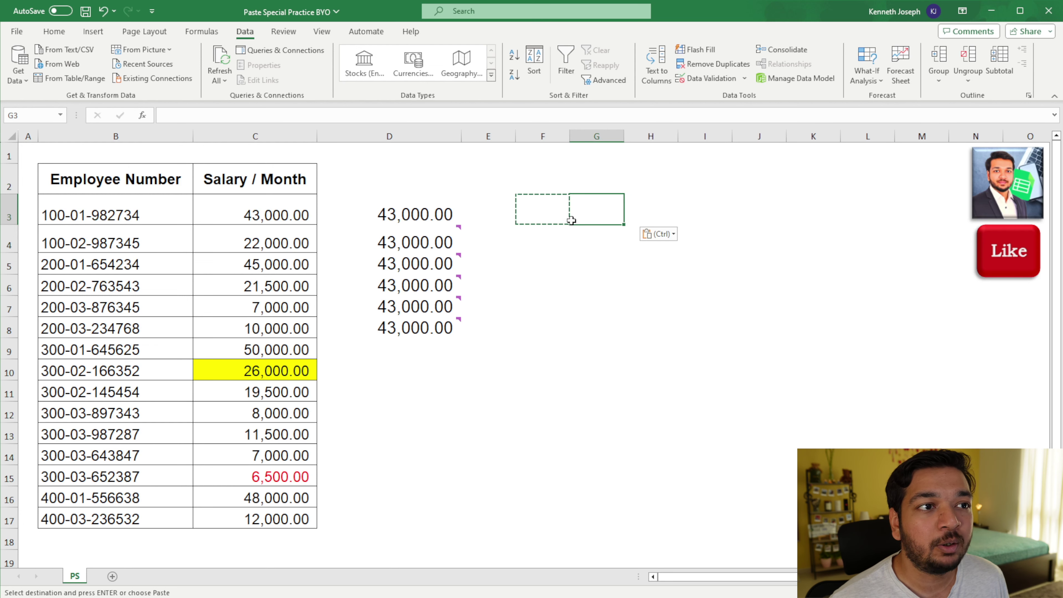
pyautogui.click(556, 217)
pyautogui.click(576, 217)
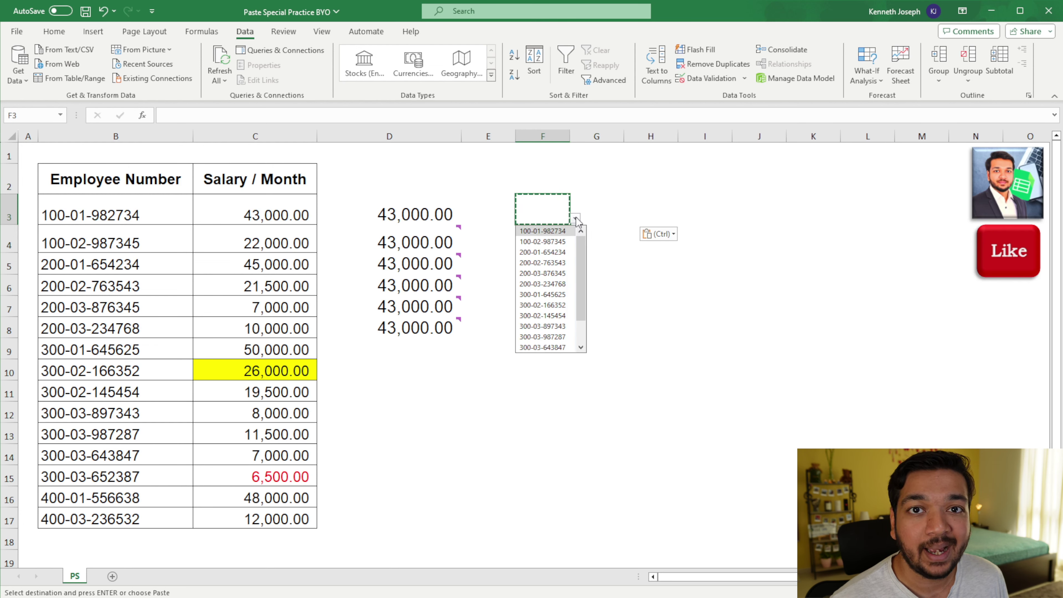
pyautogui.click(606, 207)
# - Format F3 with a yellow fill and bold red text, and choose the second employee number from its list
pyautogui.click(519, 203)
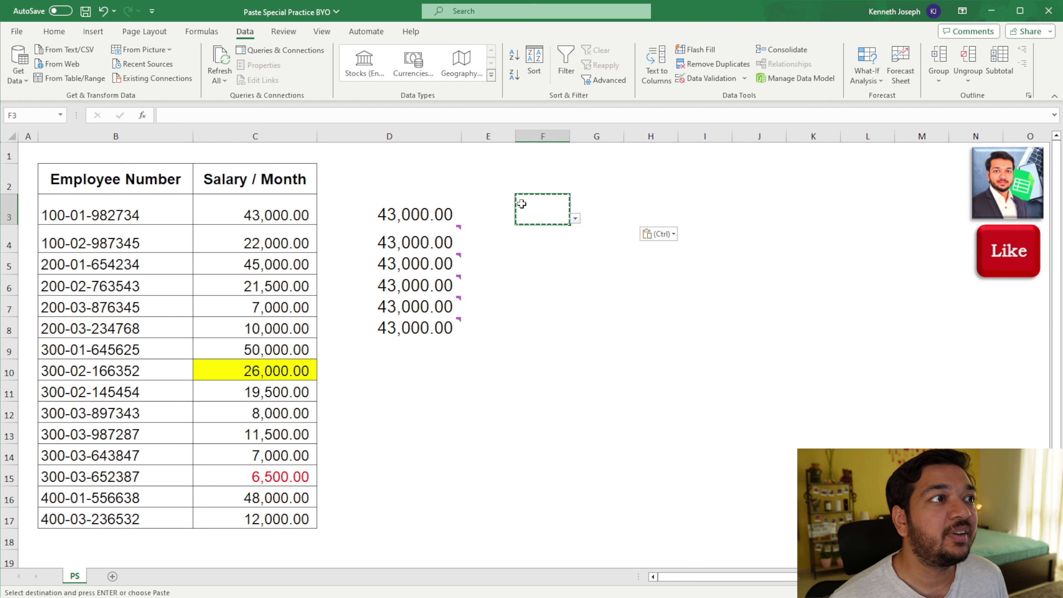
pyautogui.click(54, 33)
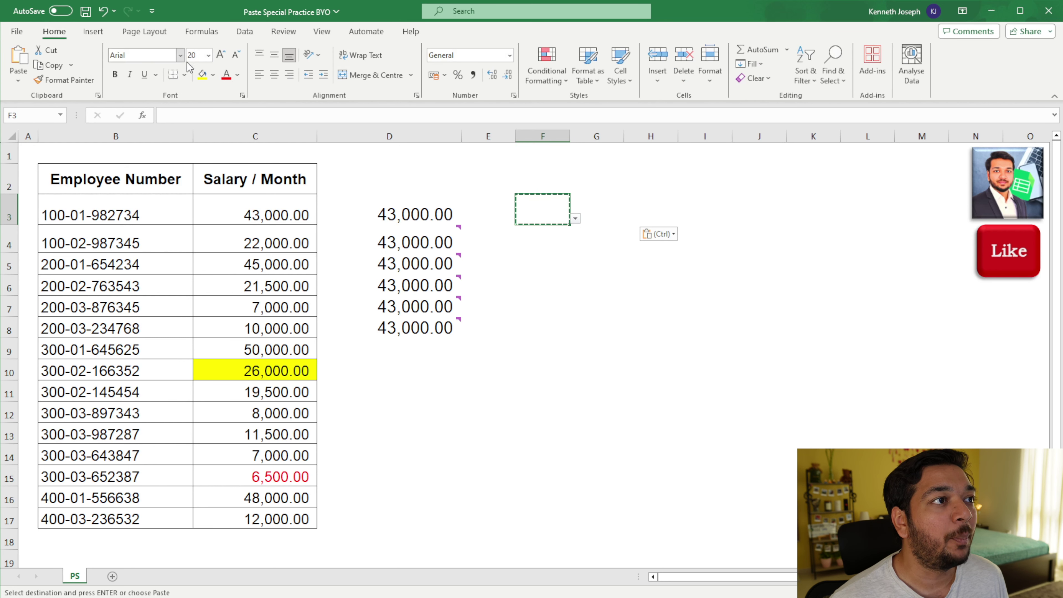
pyautogui.click(203, 75)
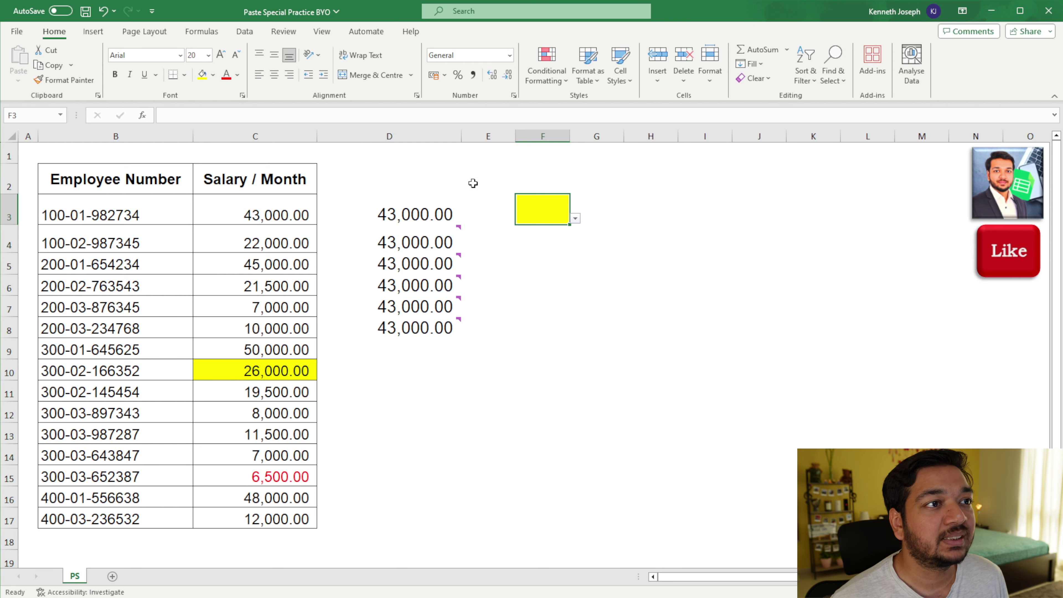
pyautogui.click(115, 75)
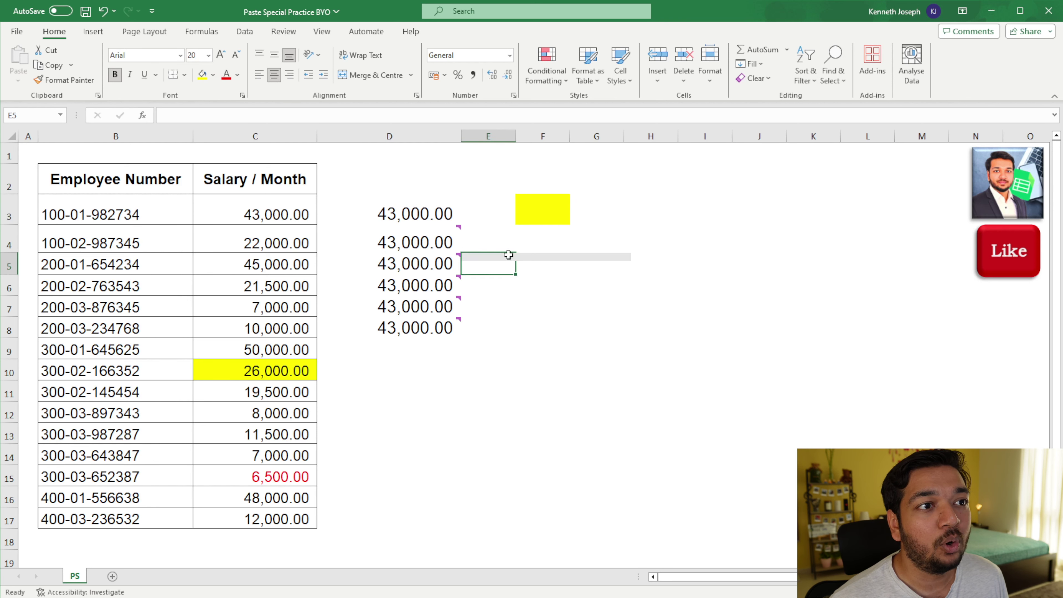
pyautogui.click(575, 219)
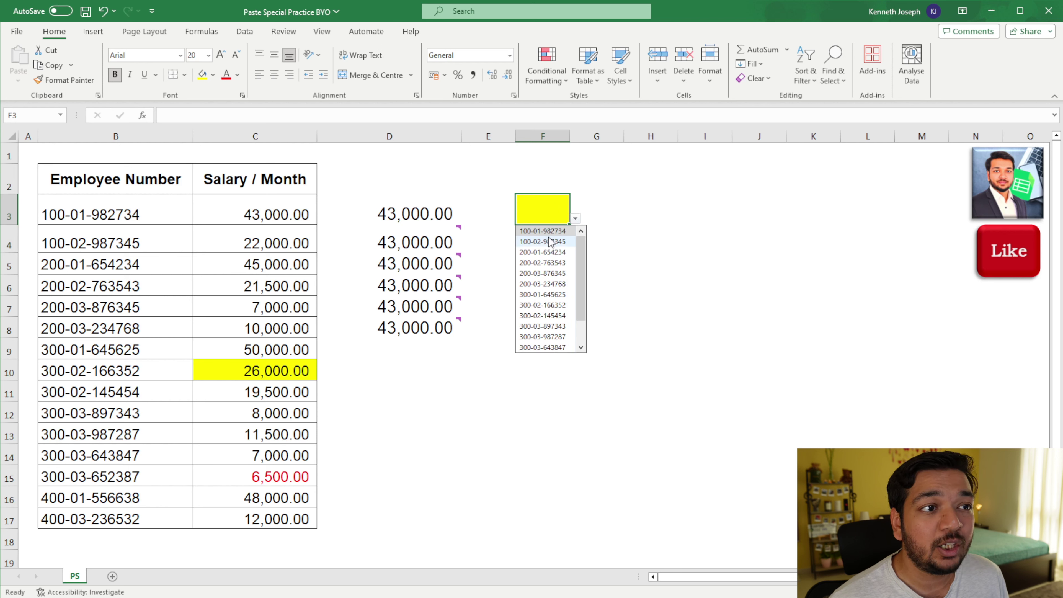
pyautogui.click(549, 242)
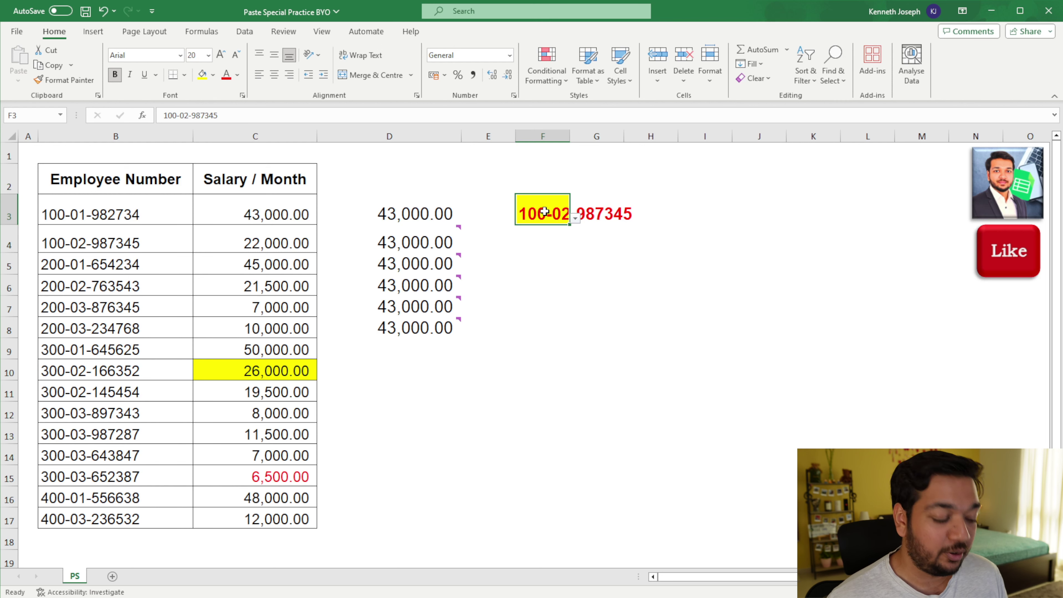
# - Copy the formatted cell F3 and paste everything onto H3 with a regular paste
pyautogui.hotkey('ctrl', 'c')
pyautogui.click(667, 209)
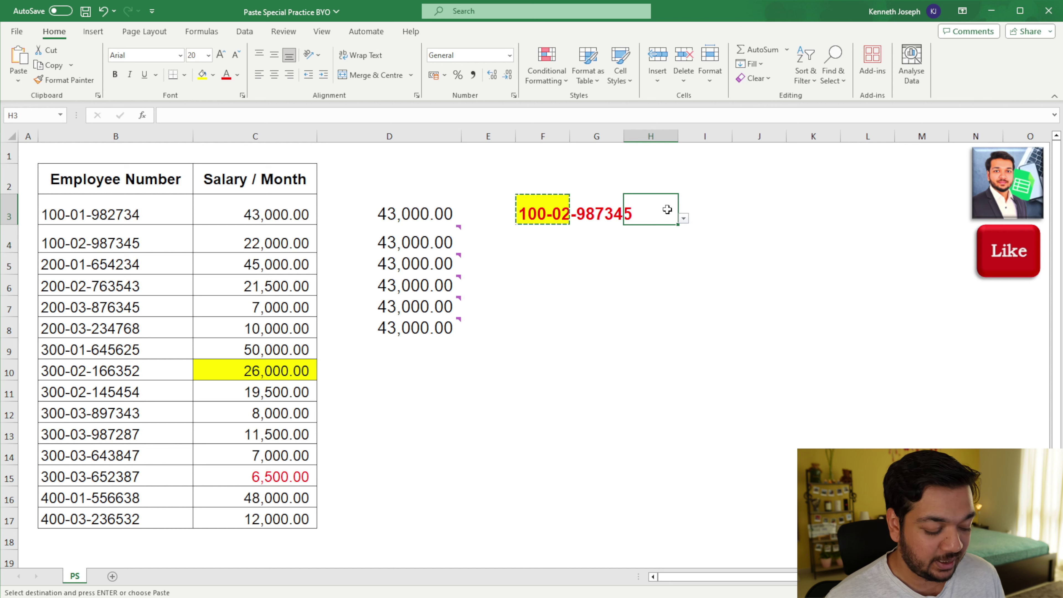
pyautogui.hotkey('ctrl', 'v')
# - Test the drop-down list in H3 by choosing several employee numbers, ending with the seventh entry
pyautogui.click(683, 218)
pyautogui.click(664, 254)
pyautogui.click(683, 218)
pyautogui.click(662, 261)
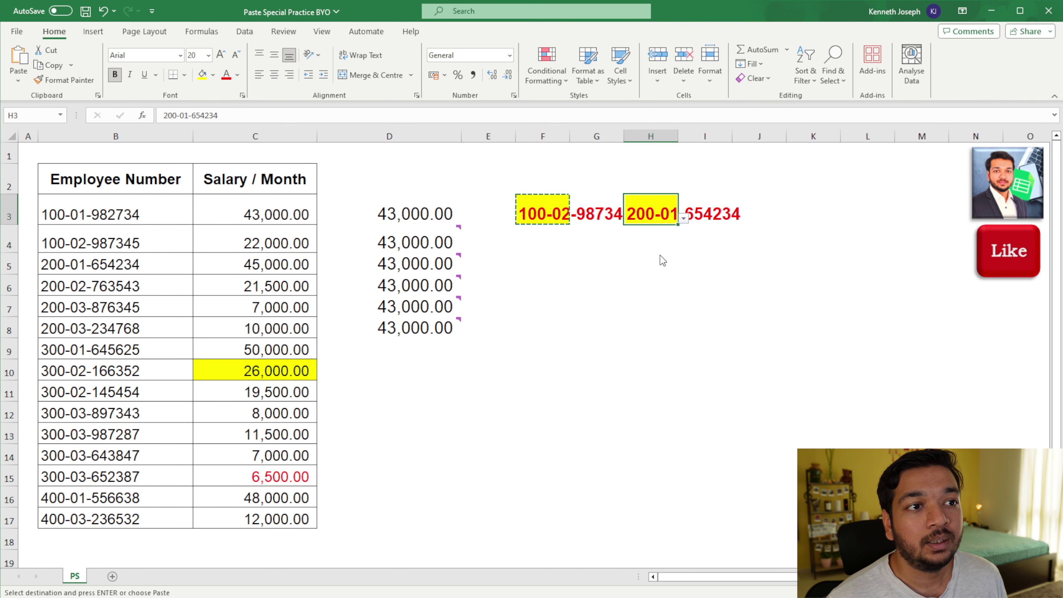
pyautogui.click(683, 218)
pyautogui.click(652, 298)
# - Paste only the data validation of F3 onto H7, using the Validation option of Paste Special
pyautogui.click(652, 302)
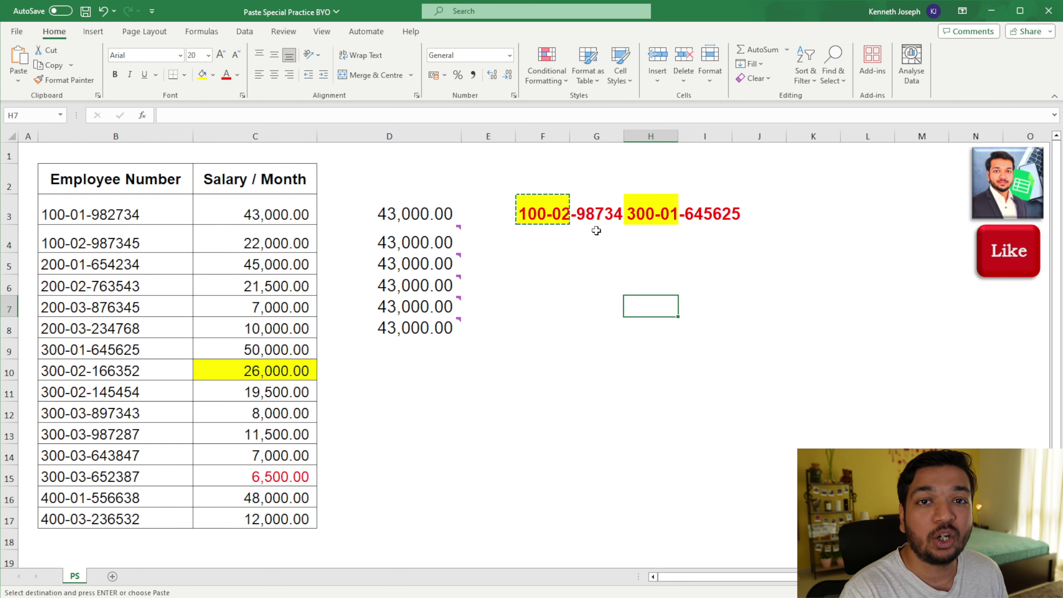
pyautogui.hotkey('ctrl', 'alt', 'v')
pyautogui.press('n')
pyautogui.press('Return')
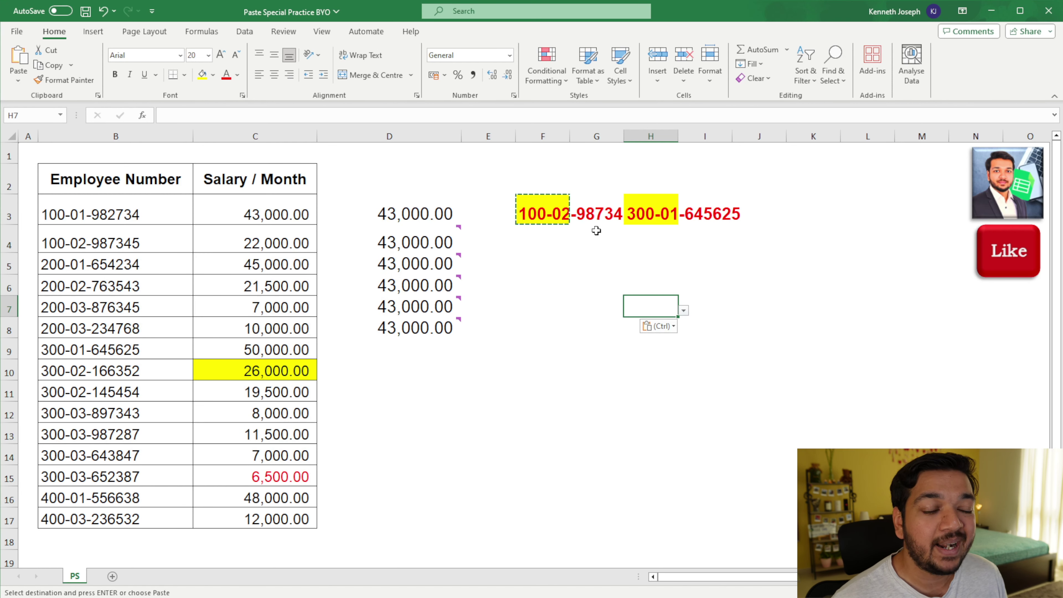
# - Test the drop-down list in H7 by choosing the third employee number and another entry below it
pyautogui.click(683, 311)
pyautogui.click(674, 342)
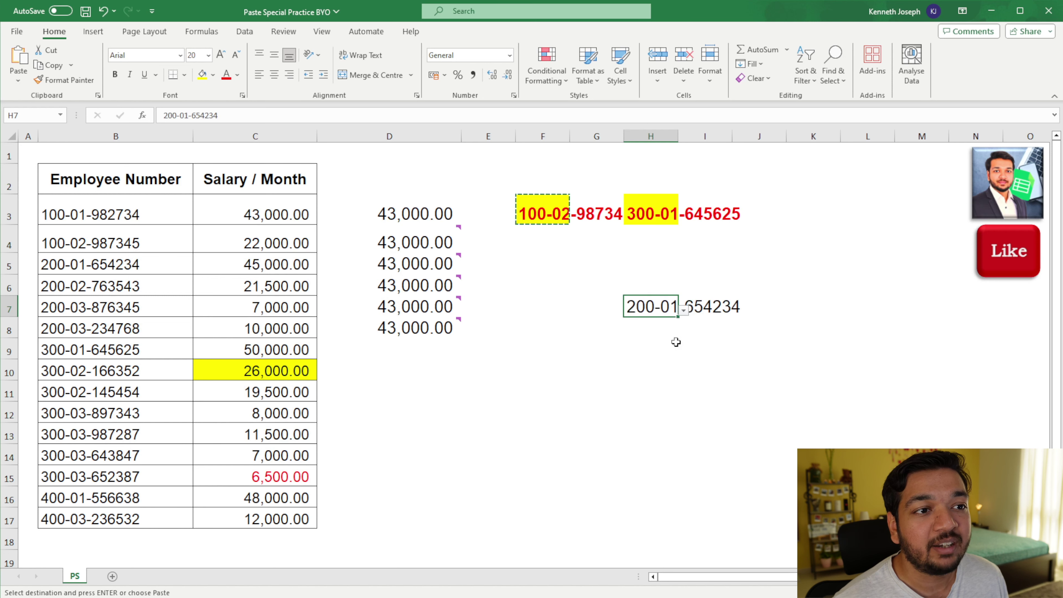
pyautogui.click(686, 312)
pyautogui.click(653, 354)
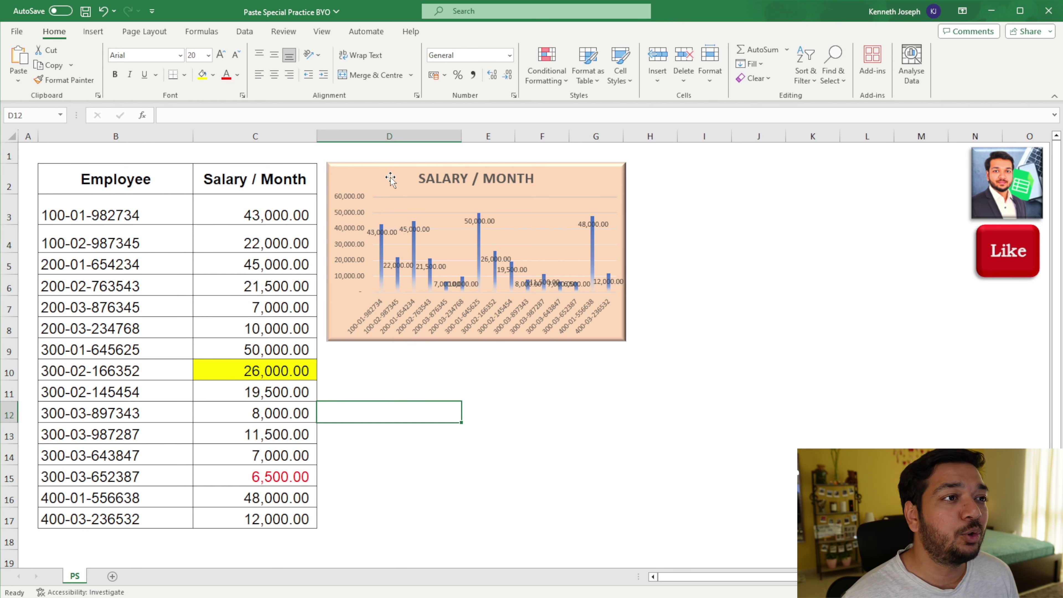
# - Copy the Salary / Month chart, paste it below the original, and choose All using Source theme in Paste Special
pyautogui.click(390, 178)
pyautogui.rightClick(390, 178)
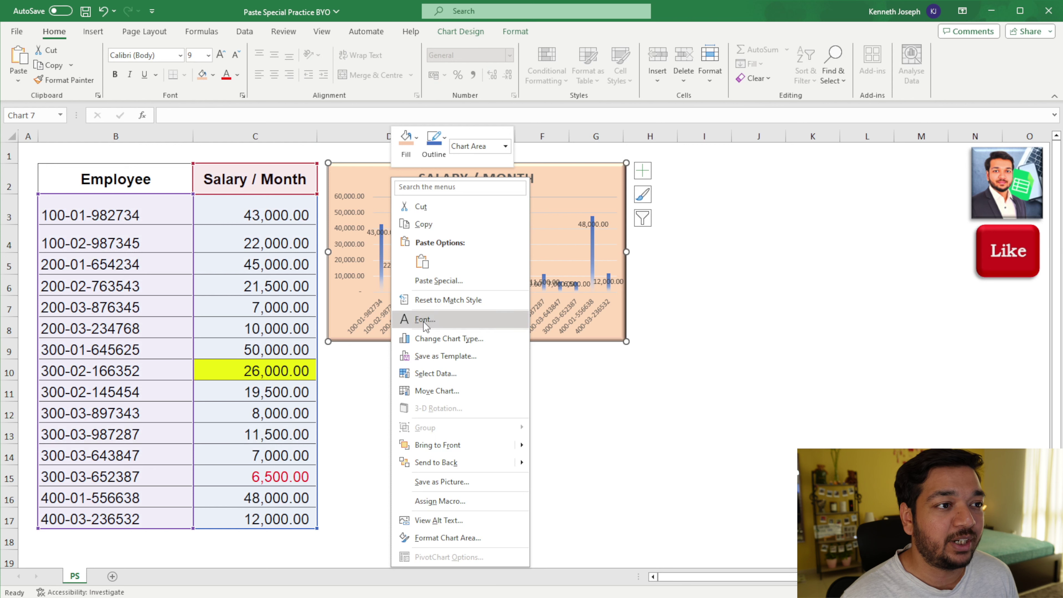
pyautogui.click(425, 226)
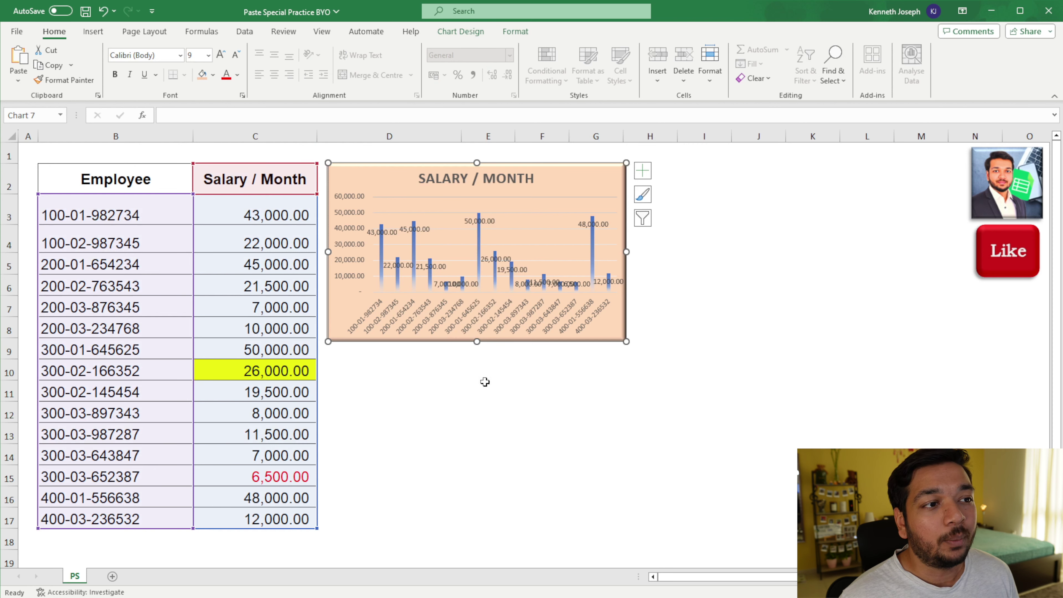
pyautogui.click(485, 382)
pyautogui.hotkey('ctrl', 'v')
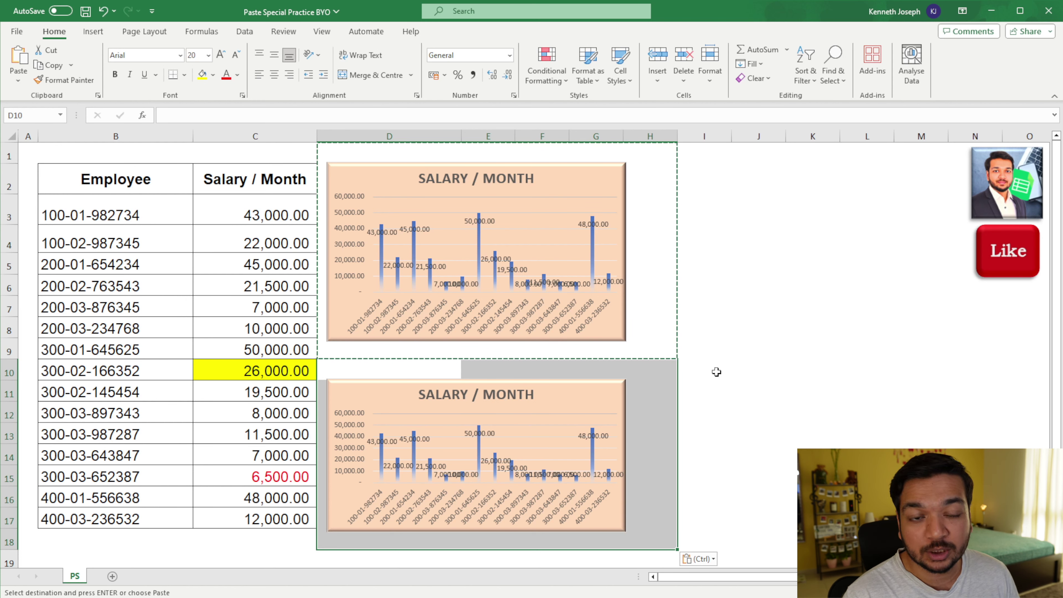
pyautogui.hotkey('ctrl', 'alt', 'v')
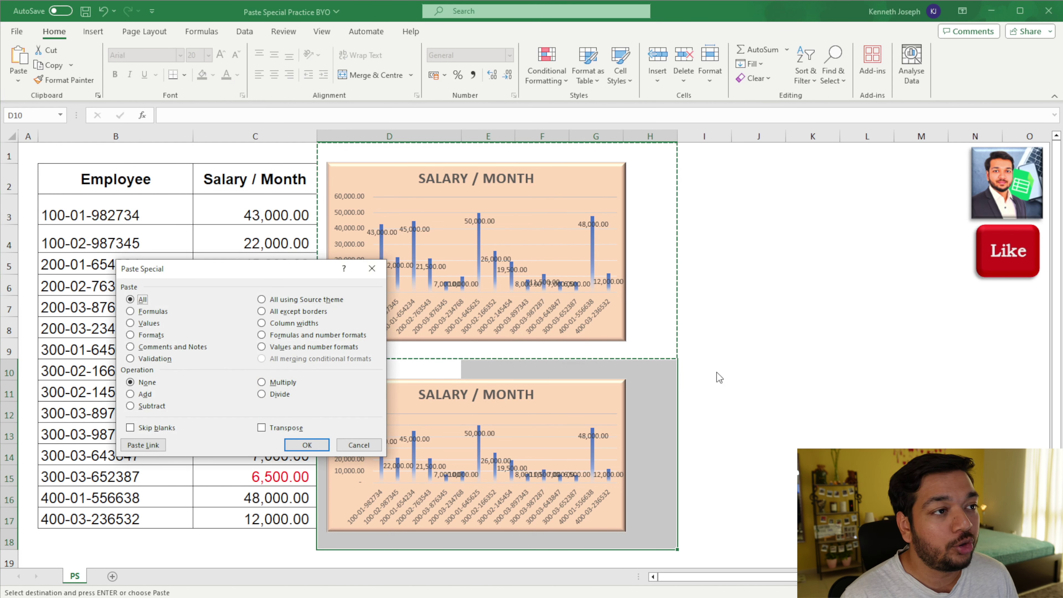
pyautogui.click(295, 300)
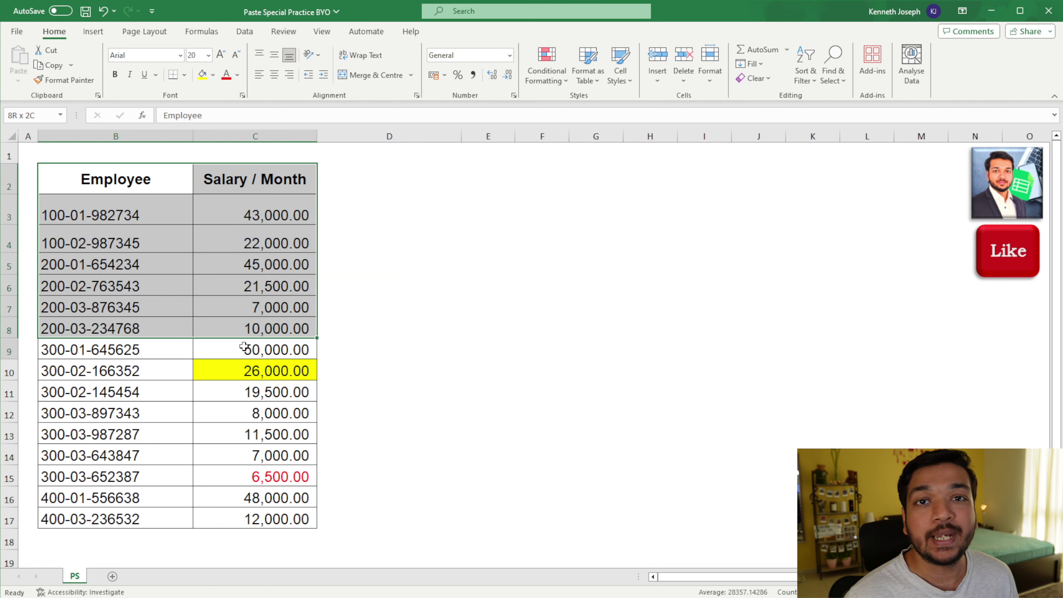
# - Copy the table B2:C17 and paste it at D2 with the All except borders option of Paste Special
pyautogui.moveTo(277, 348); pyautogui.dragTo(264, 511)
pyautogui.hotkey('ctrl', 'c')
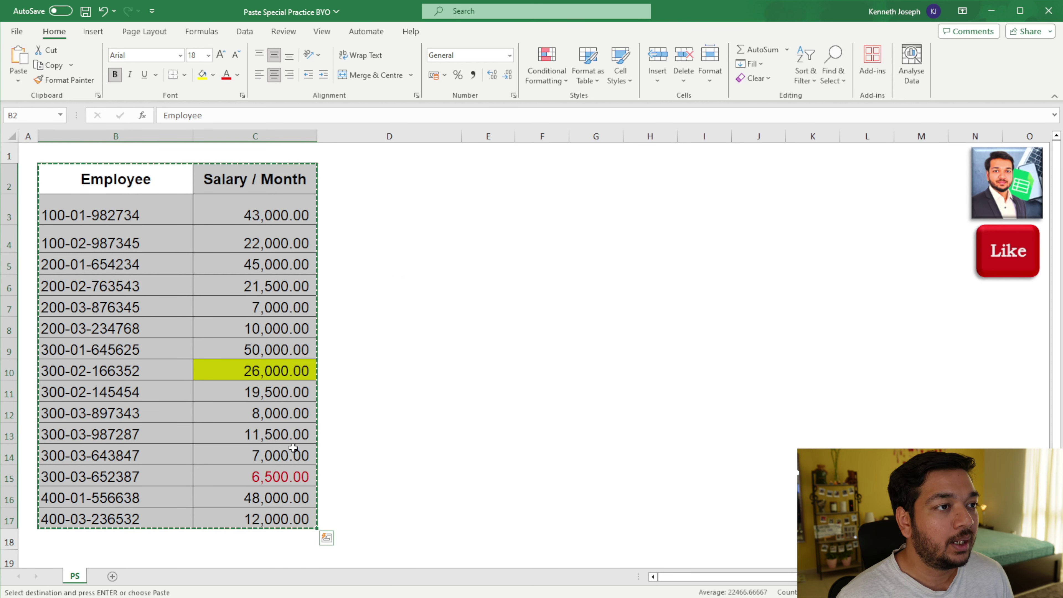
pyautogui.click(373, 189)
pyautogui.hotkey('ctrl', 'alt', 'v')
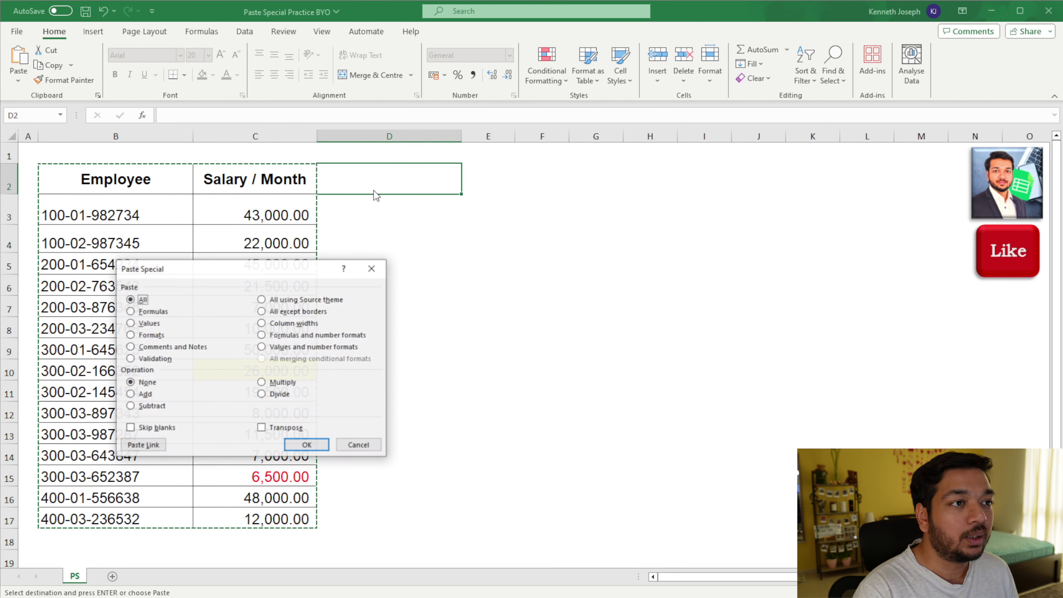
pyautogui.click(296, 311)
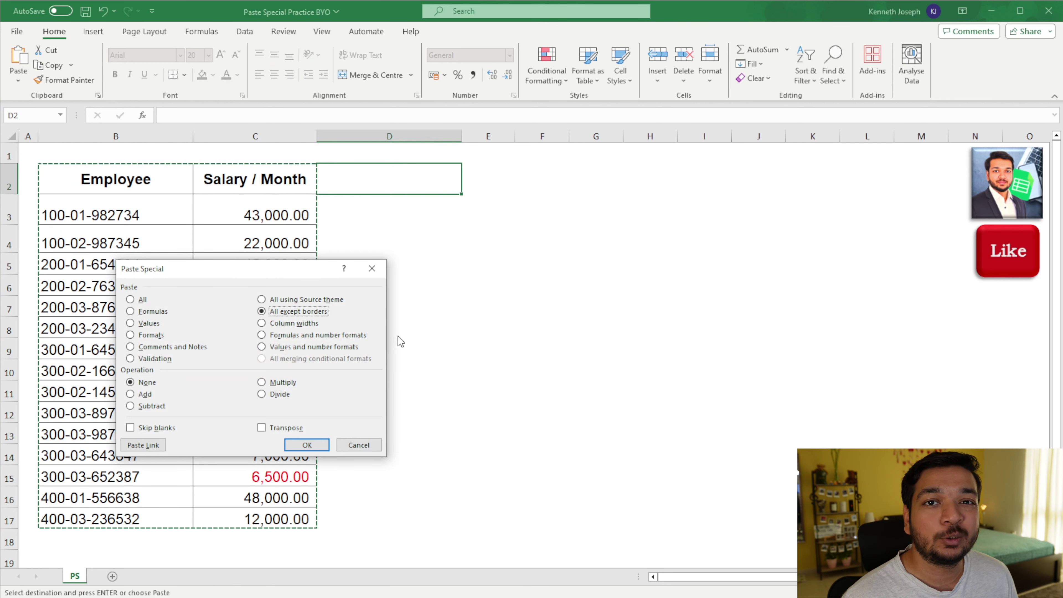
pyautogui.click(307, 445)
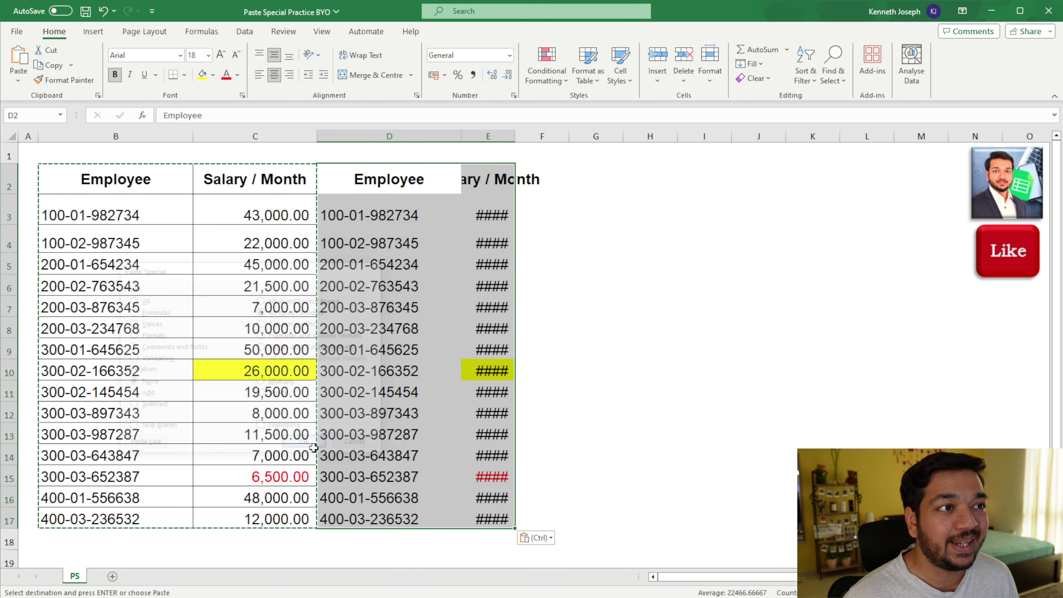
# - Autofit column E to its contents and check the pasted formatting in cells E3, E10 and E15
pyautogui.doubleClick(515, 136)
pyautogui.click(546, 222)
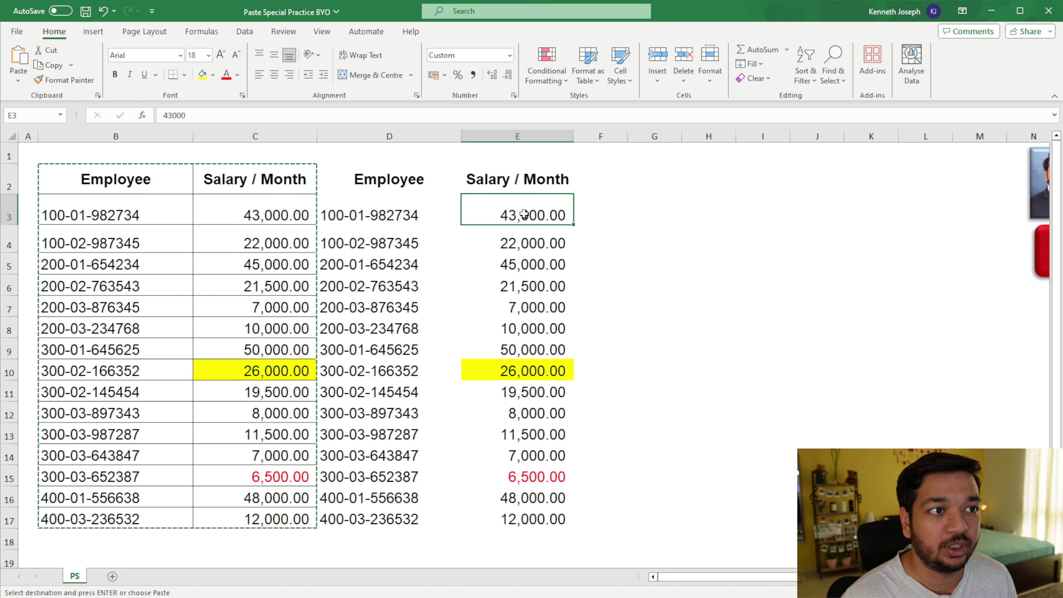
pyautogui.click(482, 367)
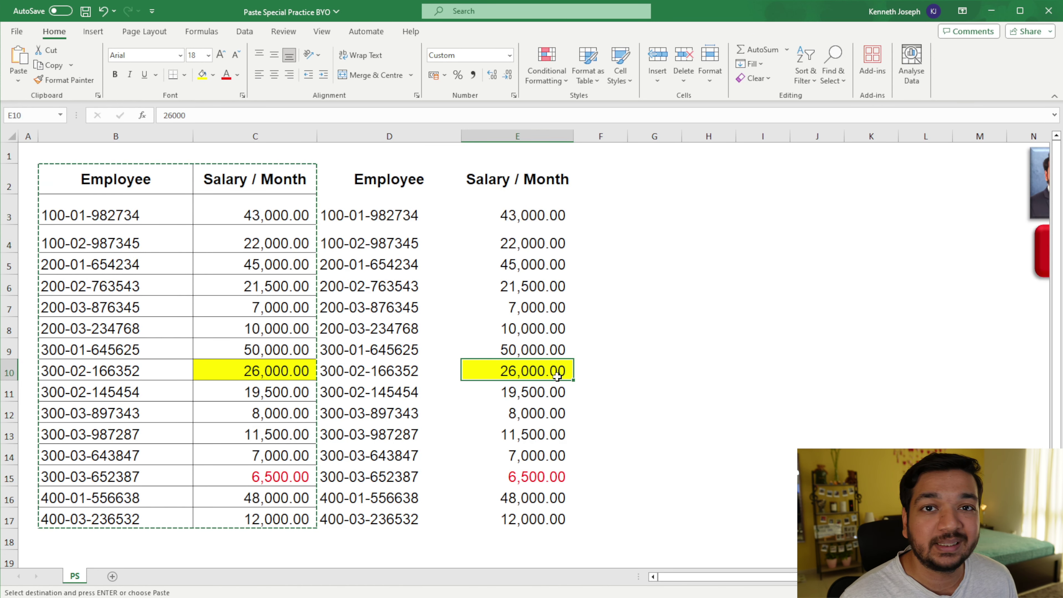
pyautogui.click(536, 477)
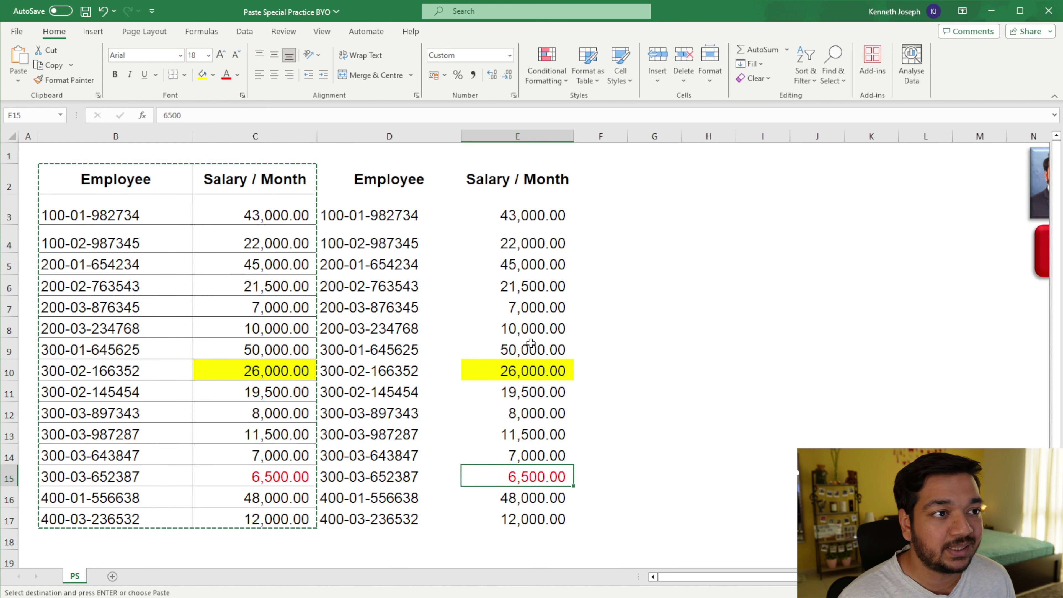
# - Paste the copied table over D2:E17 with a regular paste
pyautogui.moveTo(366, 170); pyautogui.dragTo(520, 519)
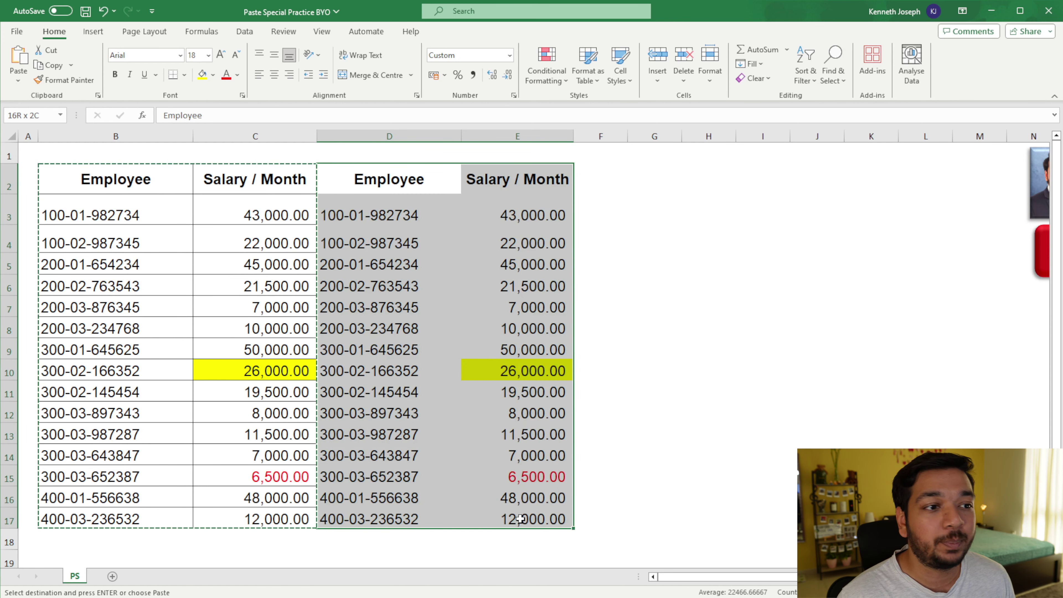
pyautogui.hotkey('ctrl', 'v')
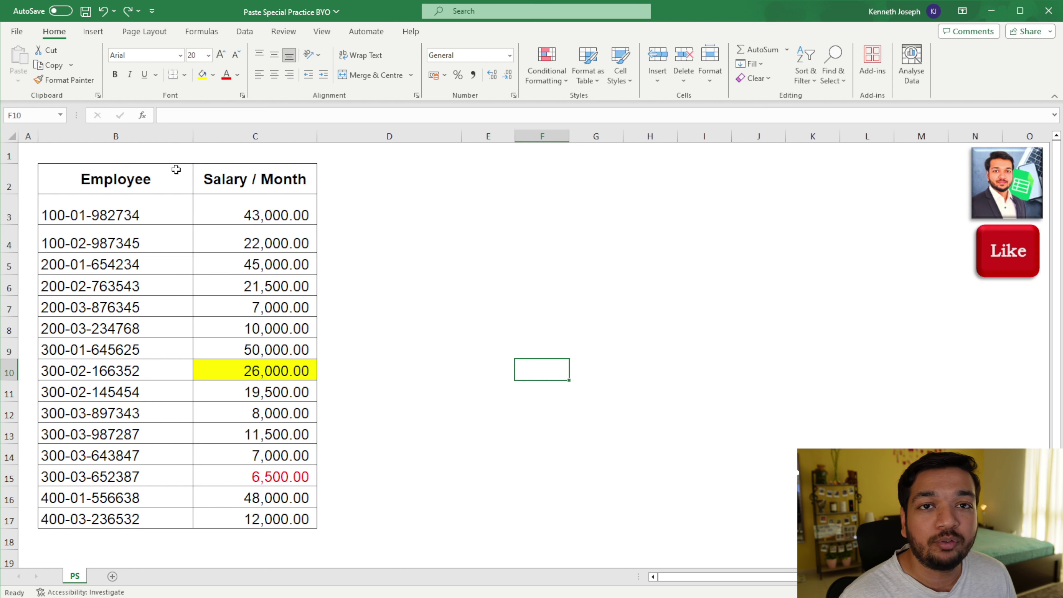
# - Copy the table B2:C17, paste it at E2 with a regular paste, and widen columns E and F beyond their contents
pyautogui.moveTo(125, 173)
pyautogui.mouseDown()
pyautogui.moveTo(209, 254)
pyautogui.moveTo(245, 495)
pyautogui.mouseUp()
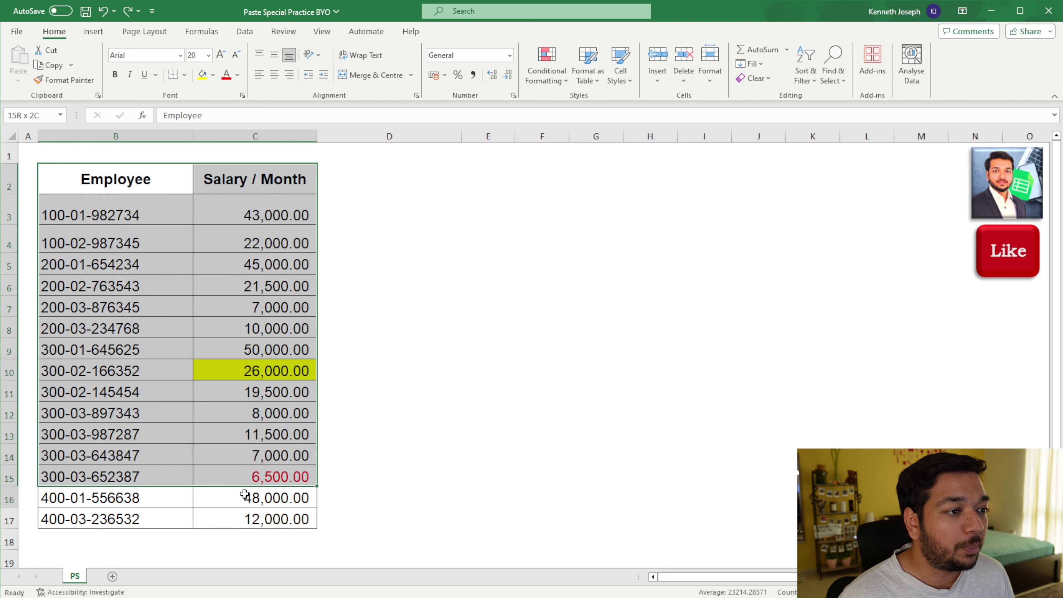
pyautogui.hotkey('ctrl', 'c')
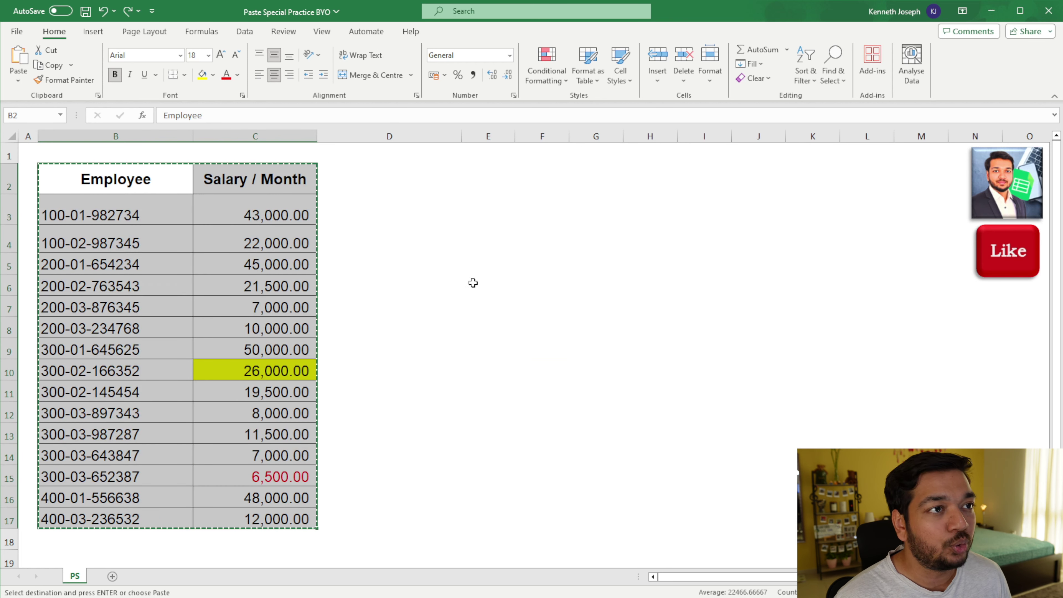
pyautogui.click(497, 171)
pyautogui.hotkey('ctrl', 'v')
pyautogui.click(596, 235)
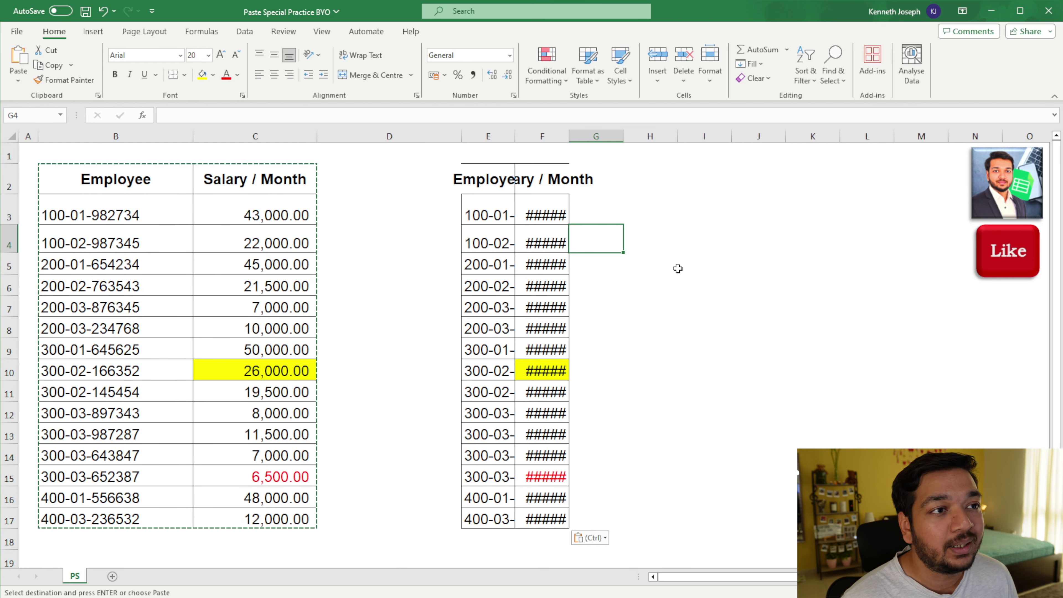
pyautogui.moveTo(514, 136); pyautogui.dragTo(603, 137)
pyautogui.moveTo(657, 137); pyautogui.dragTo(889, 137)
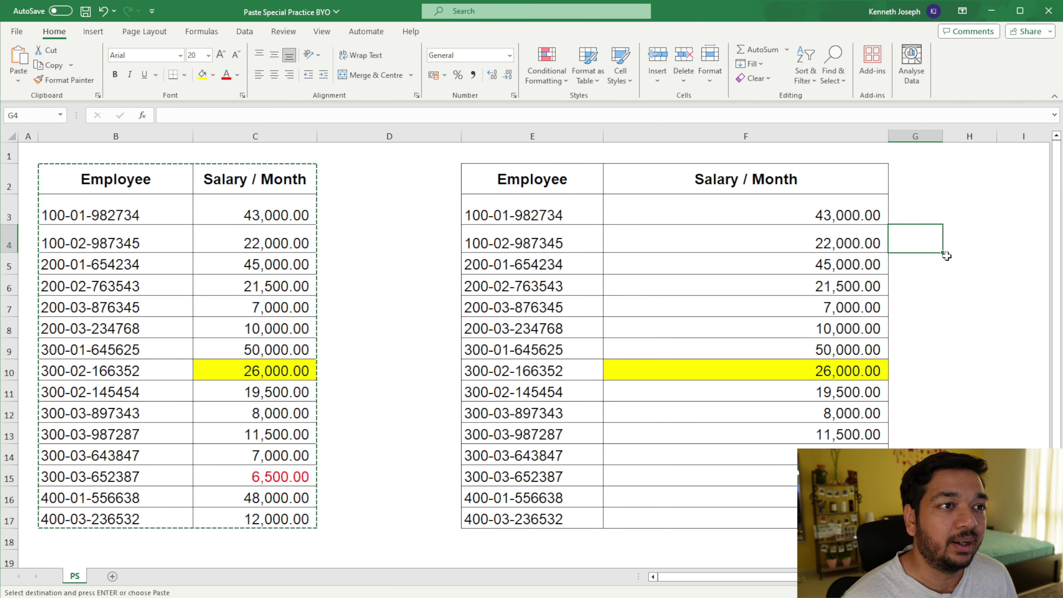
# - Apply the copied table's column widths to columns E and F, using the Column widths option of Paste Special
pyautogui.moveTo(532, 136); pyautogui.dragTo(645, 138)
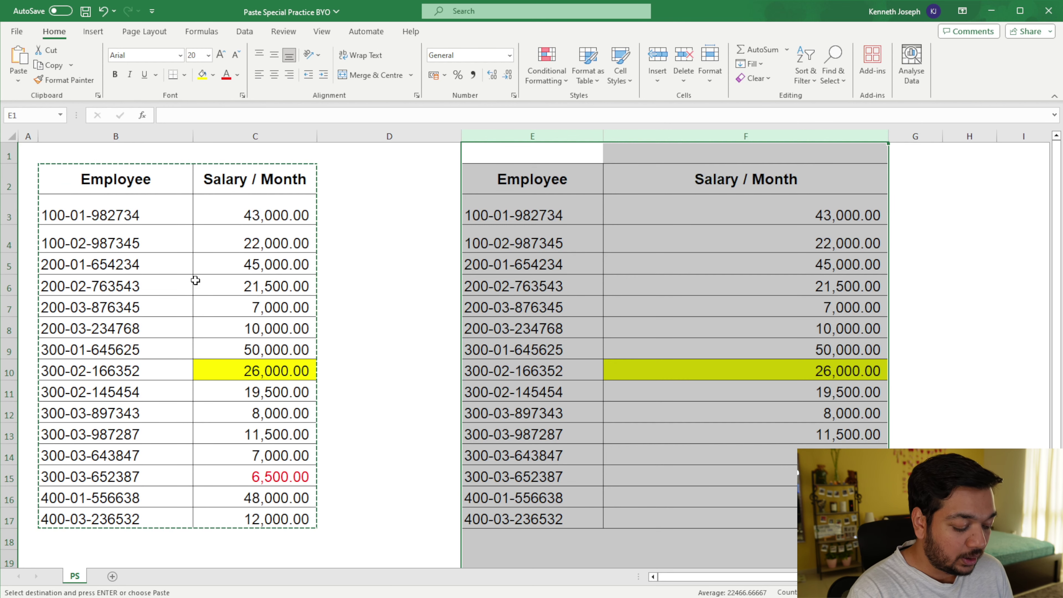
pyautogui.hotkey('ctrl', 'alt', 'v')
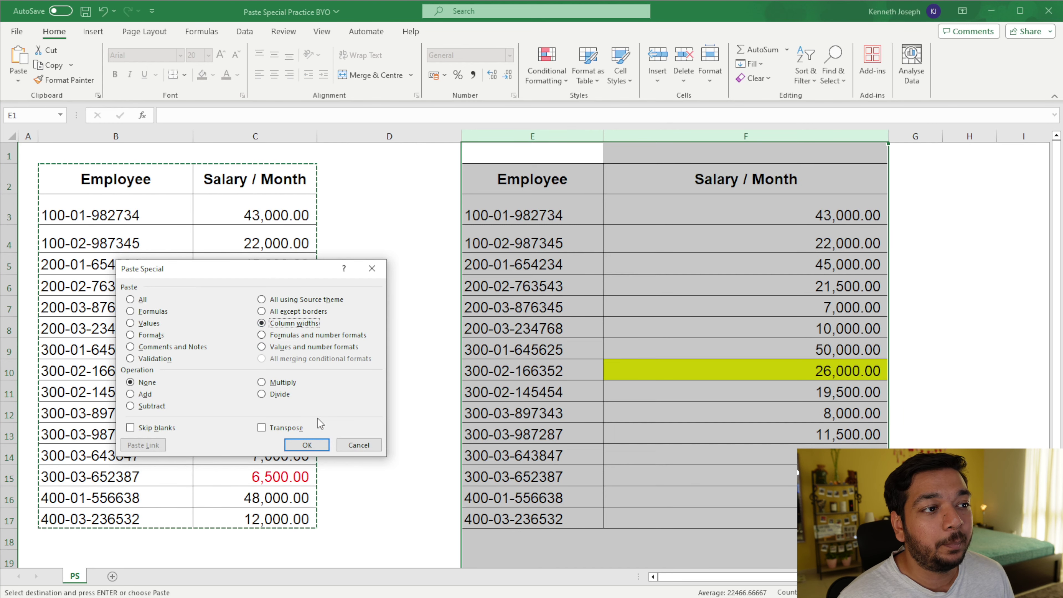
pyautogui.click(308, 444)
pyautogui.click(523, 350)
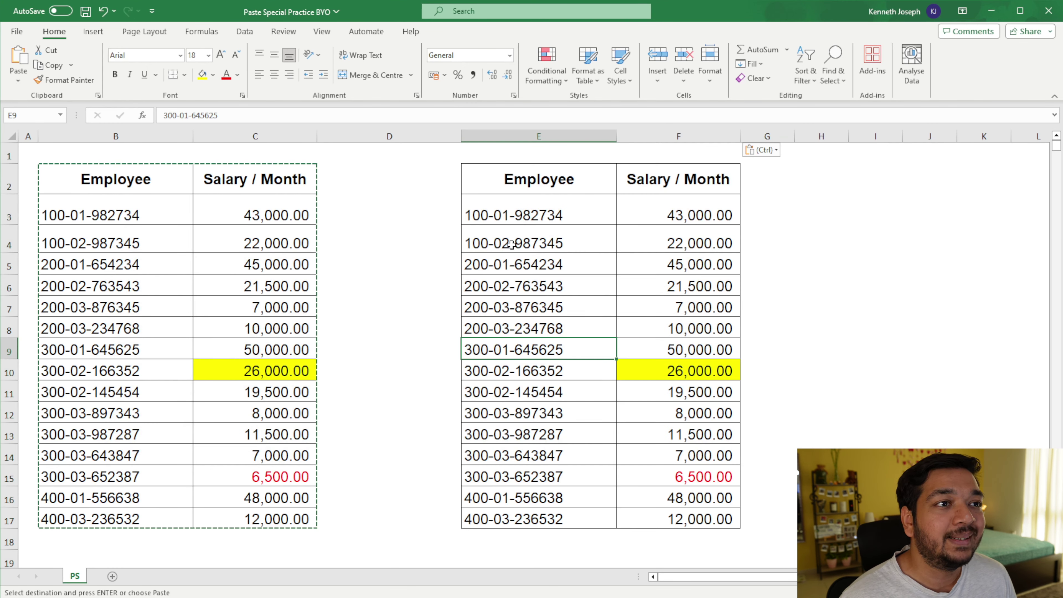
# - Compare the column widths of B and C with those of E and F
pyautogui.moveTo(189, 135); pyautogui.dragTo(189, 135)
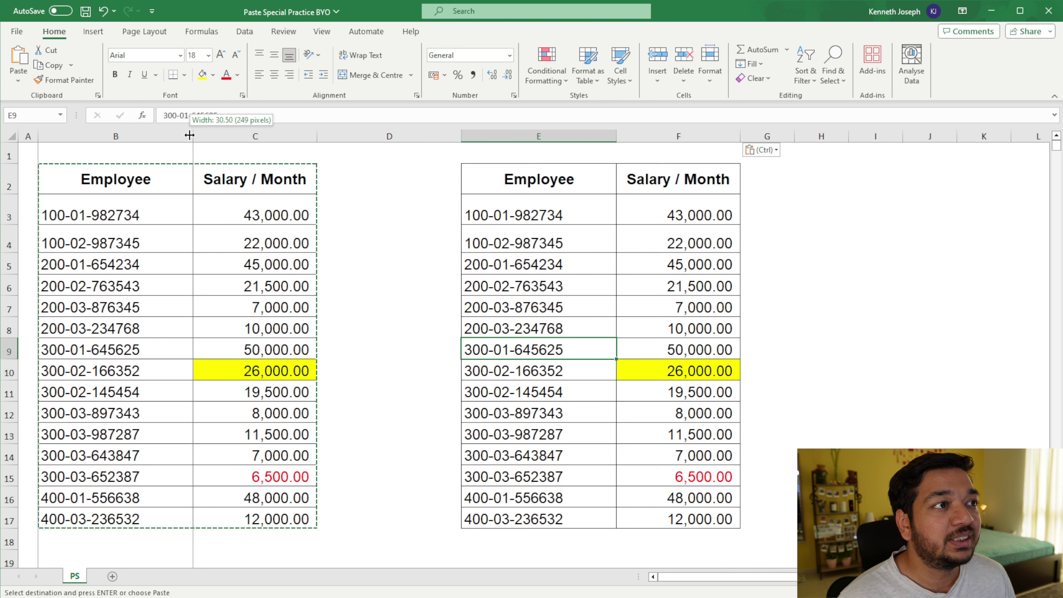
pyautogui.moveTo(316, 134); pyautogui.dragTo(315, 134)
pyautogui.moveTo(618, 136); pyautogui.dragTo(618, 137)
pyautogui.moveTo(739, 138); pyautogui.dragTo(739, 138)
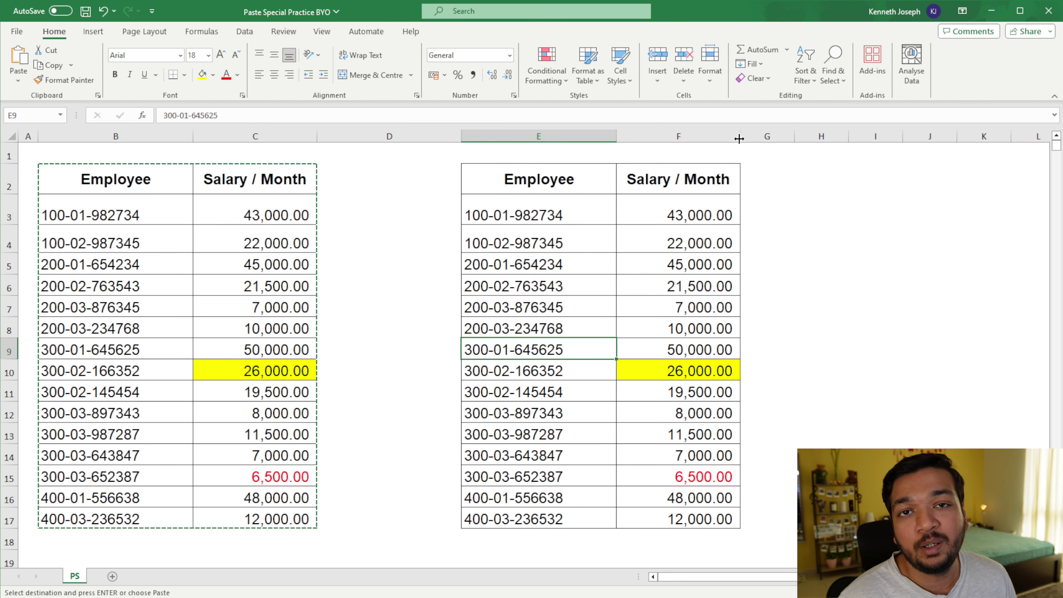
pyautogui.click(612, 262)
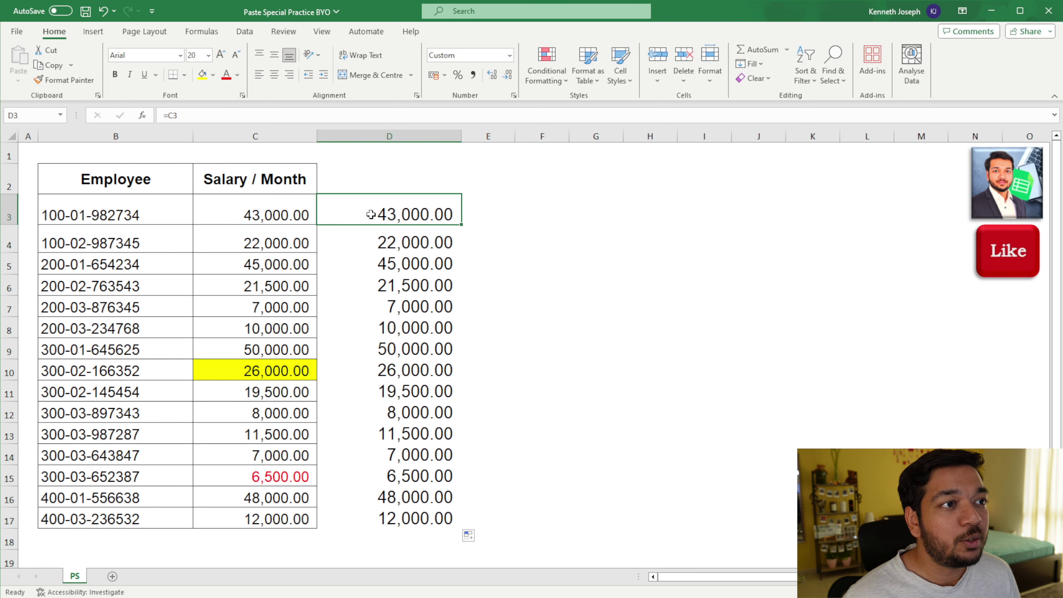
# - Check the value in C3 and the formulas in D3, D4 and D5
pyautogui.click(277, 205)
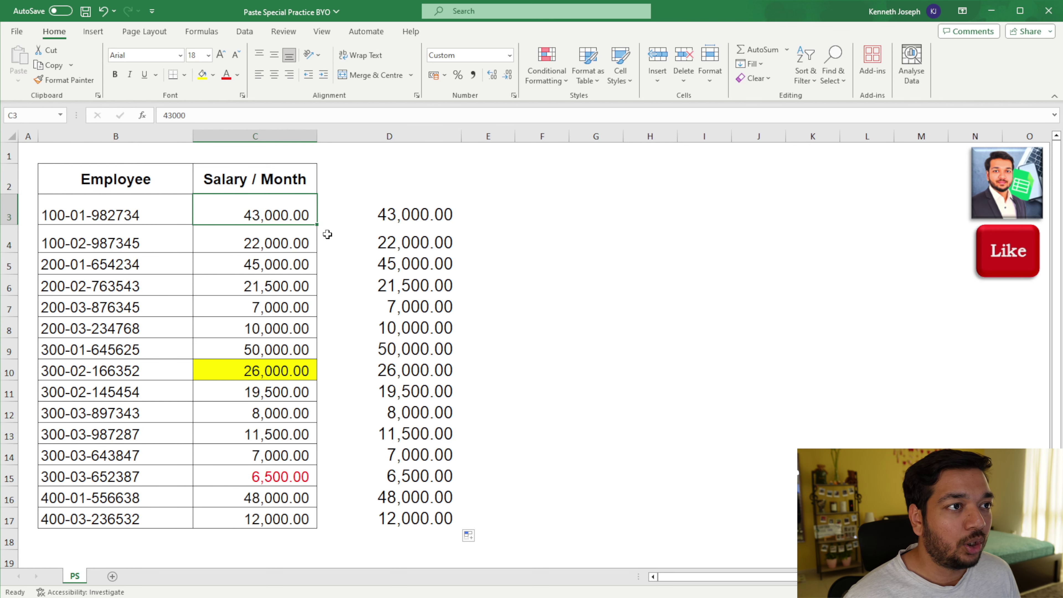
pyautogui.click(357, 213)
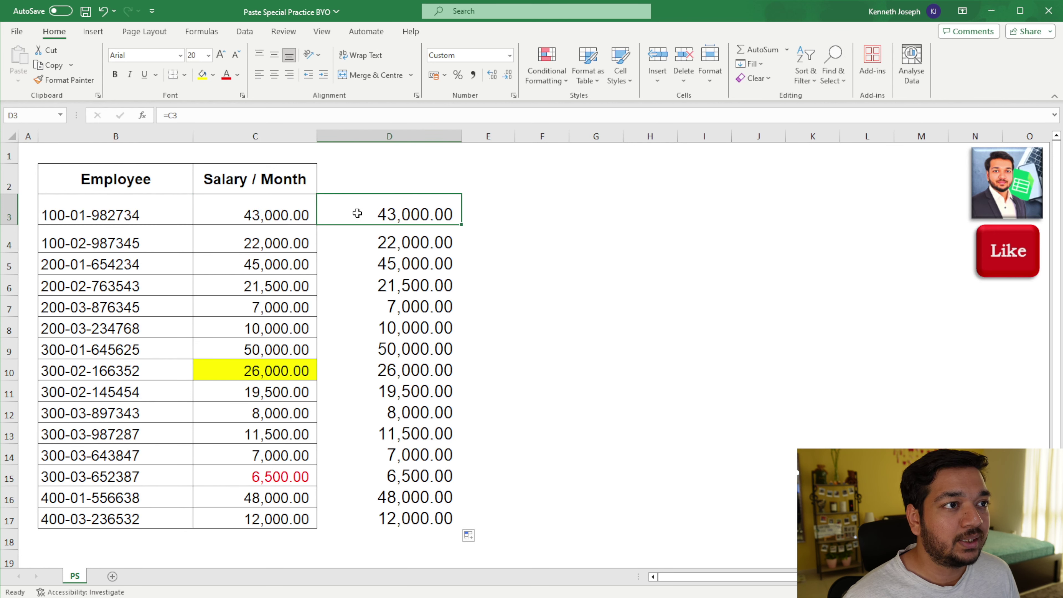
pyautogui.click(348, 238)
pyautogui.click(343, 268)
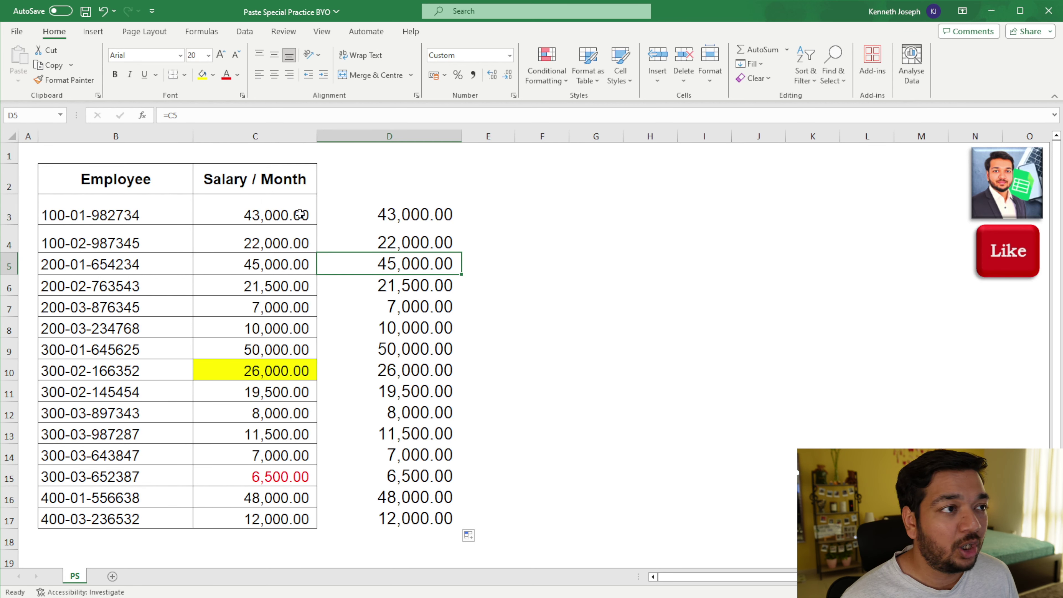
# - Copy C3:D17, paste it at F3 with a regular paste, and autofit columns F and G
pyautogui.moveTo(282, 214)
pyautogui.mouseDown()
pyautogui.moveTo(393, 436)
pyautogui.moveTo(404, 525)
pyautogui.mouseUp()
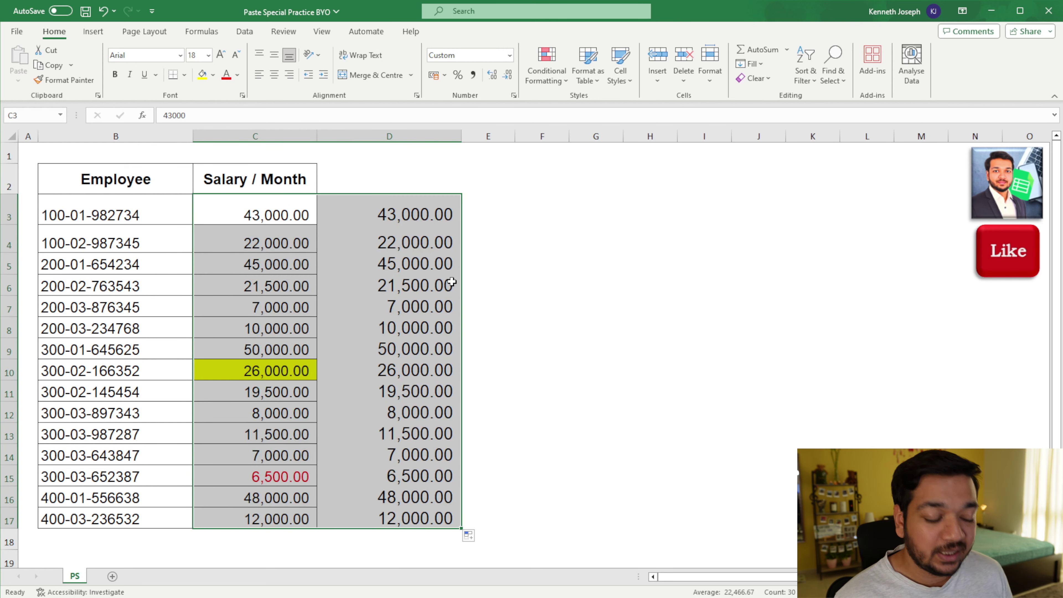
pyautogui.hotkey('ctrl', 'c')
pyautogui.click(525, 199)
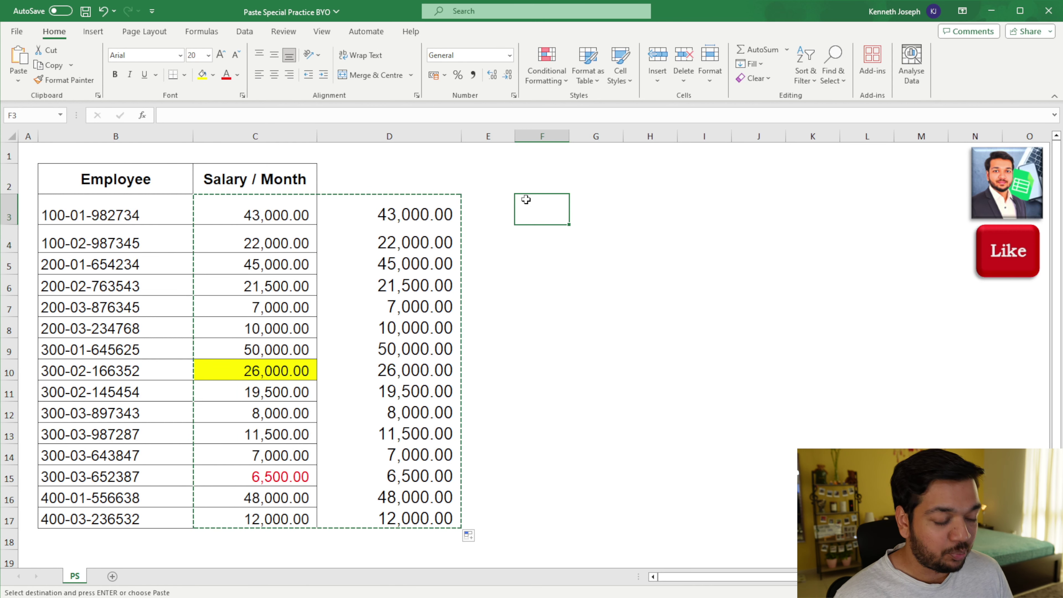
pyautogui.hotkey('ctrl', 'v')
pyautogui.doubleClick(569, 136)
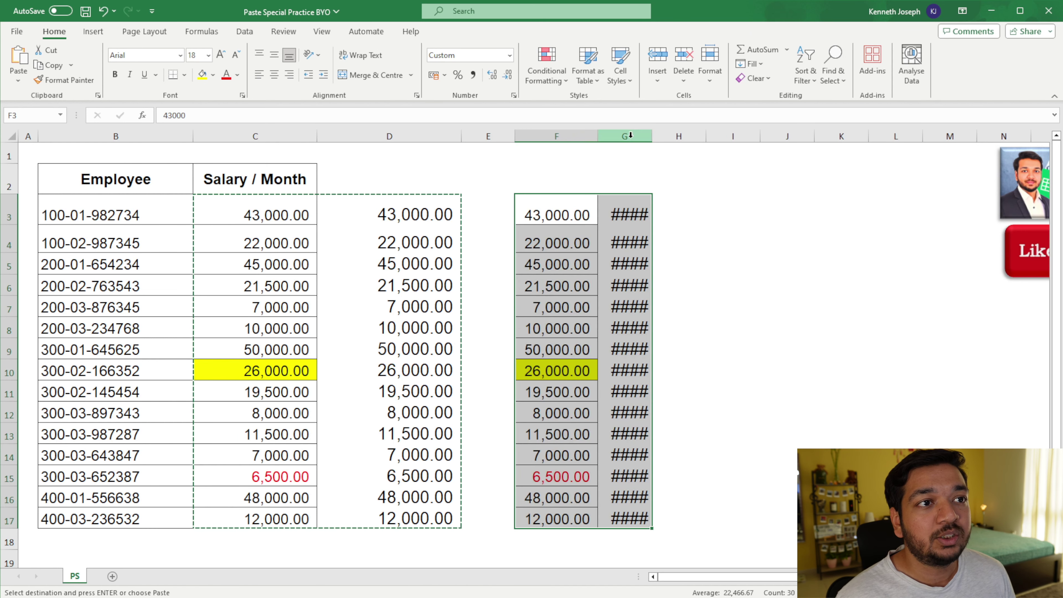
pyautogui.click(660, 152)
pyautogui.doubleClick(651, 138)
pyautogui.click(689, 237)
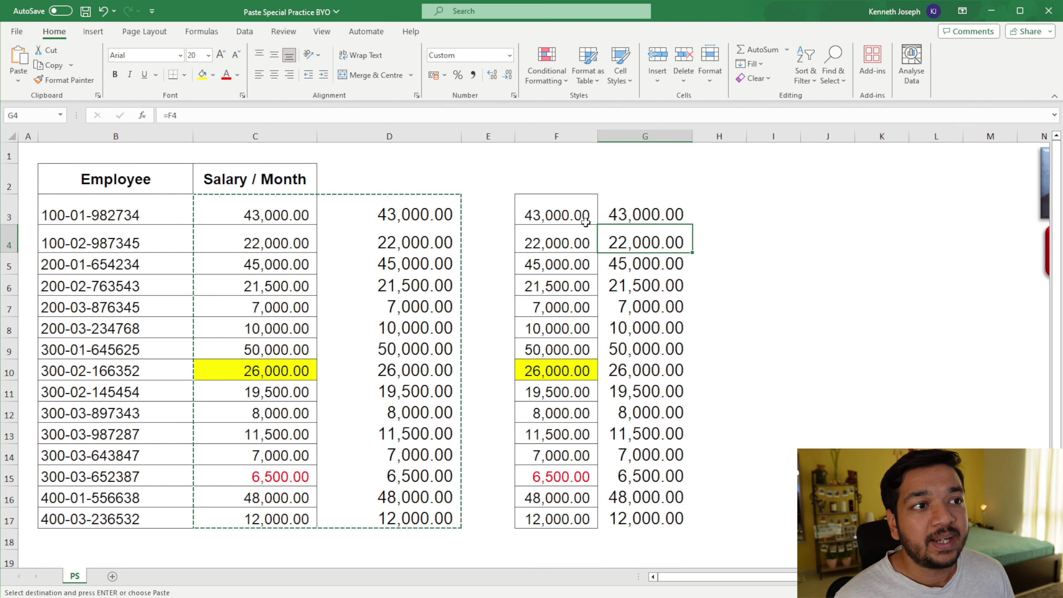
# - Inspect the contents and formatting of the pasted cells F3, F4, F5, F10 and G10
pyautogui.click(545, 216)
pyautogui.click(561, 246)
pyautogui.click(564, 264)
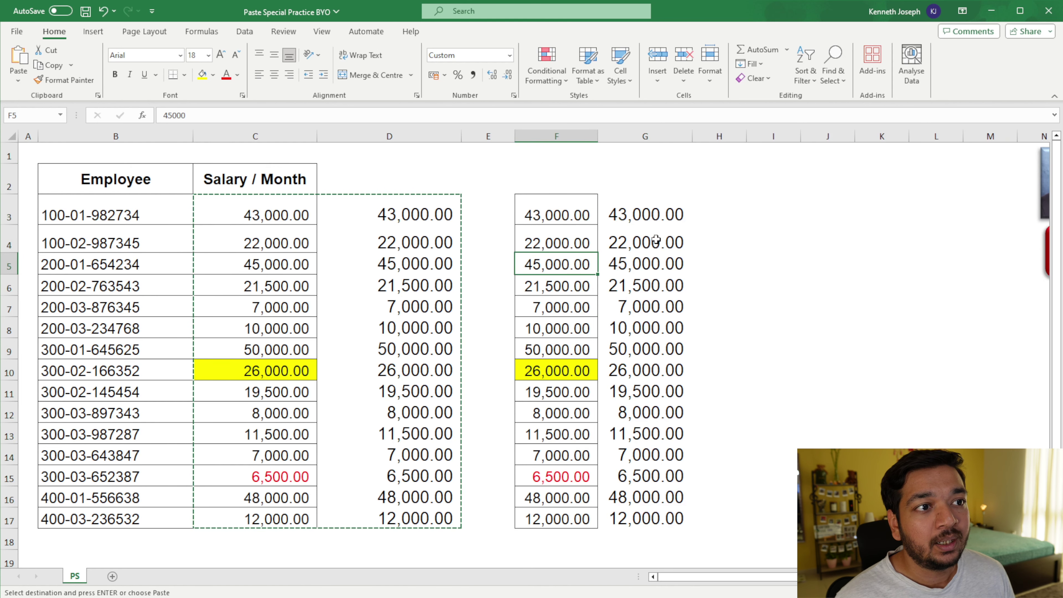
pyautogui.click(567, 372)
pyautogui.click(636, 376)
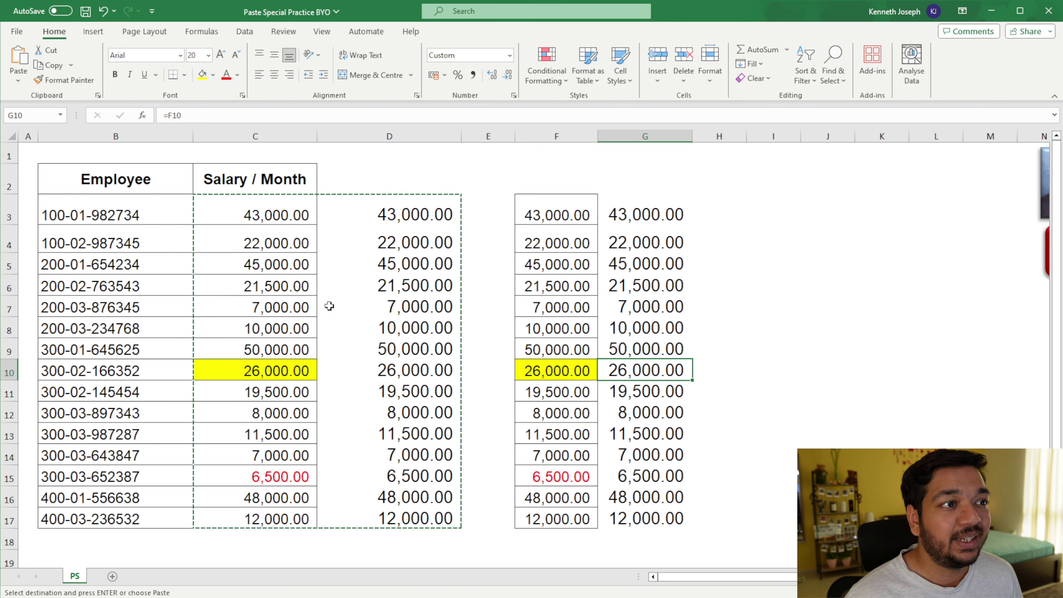
# - Undo the regular paste and paste the copied range at F3 using Formulas and number formats, with columns F and G widened to fit
pyautogui.hotkey('ctrl', 'z')
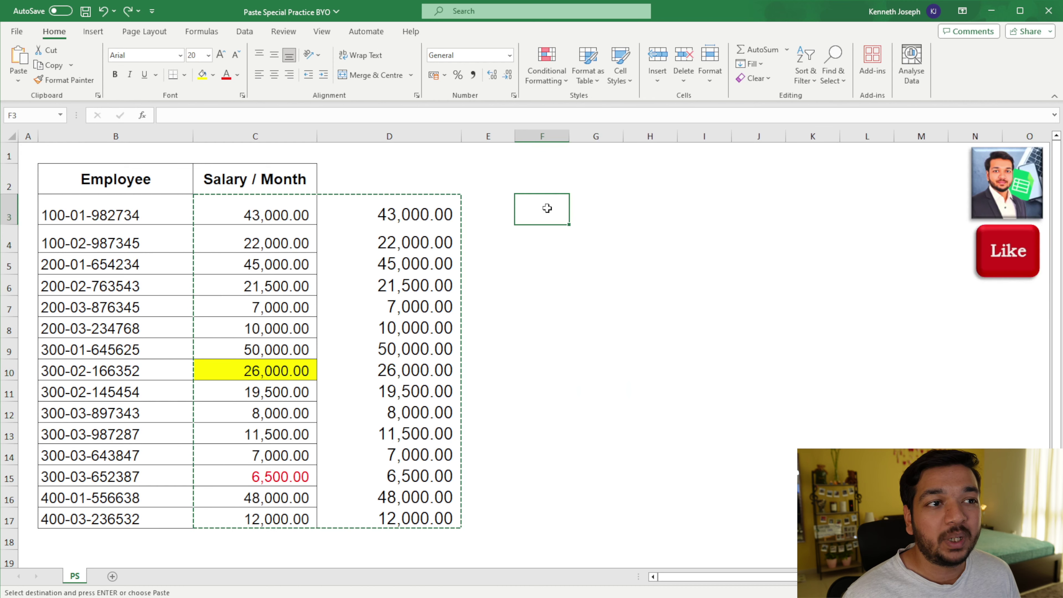
pyautogui.click(18, 79)
pyautogui.click(49, 228)
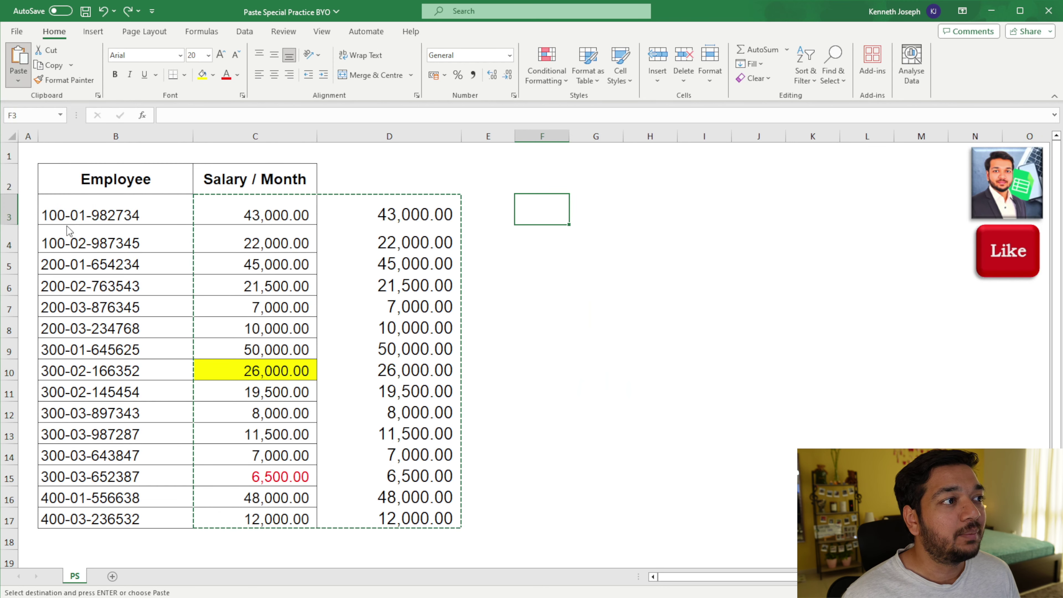
pyautogui.click(286, 337)
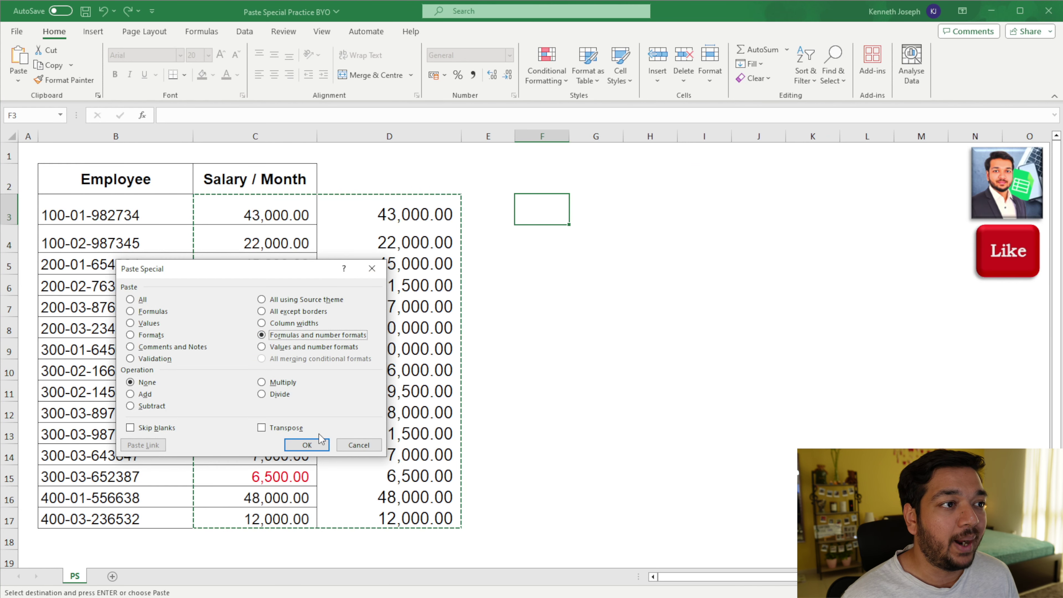
pyautogui.click(317, 446)
pyautogui.moveTo(568, 136); pyautogui.dragTo(705, 135)
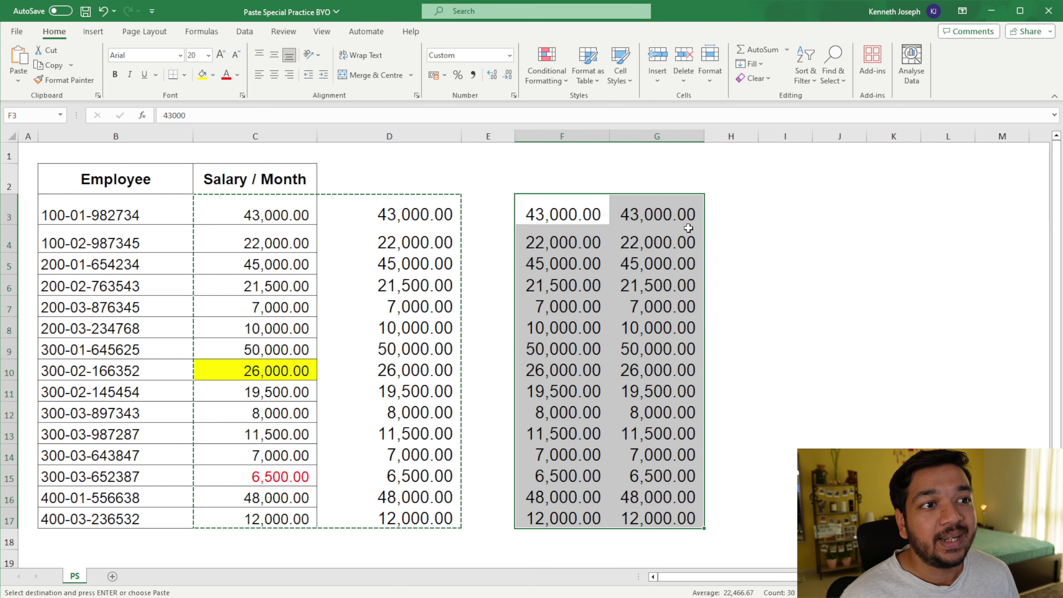
# - Compare the source formatting in C10 and C15 with the pasted cells F3, F4, F8, F10 and F12
pyautogui.click(292, 367)
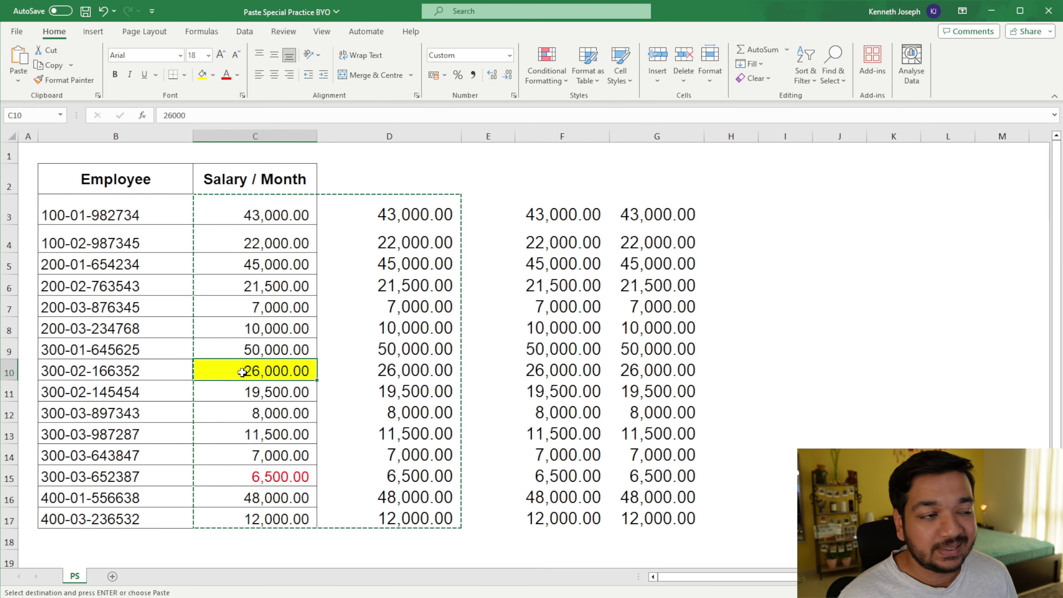
pyautogui.click(249, 479)
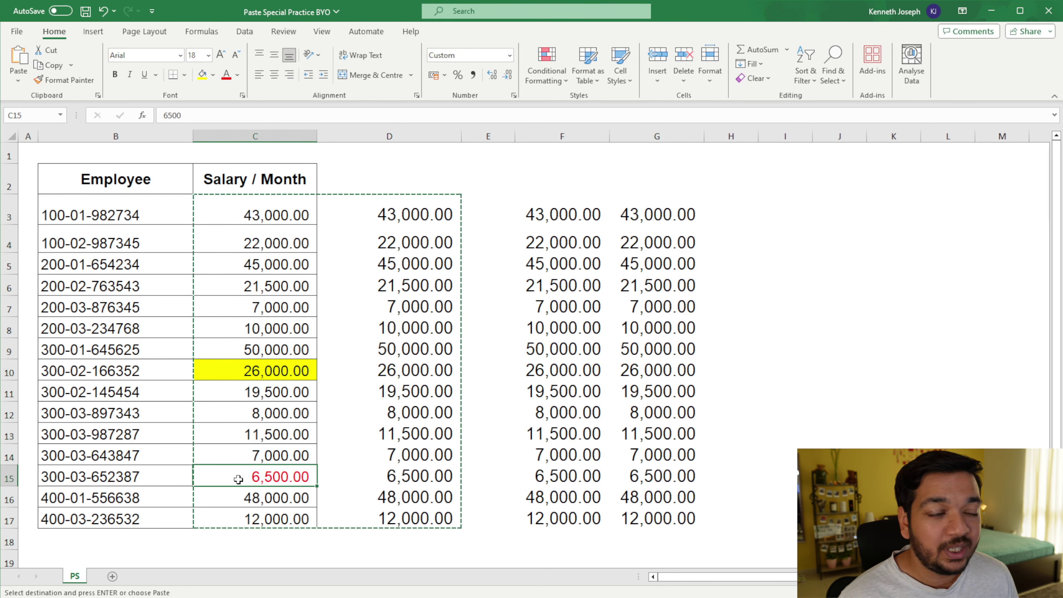
pyautogui.click(260, 302)
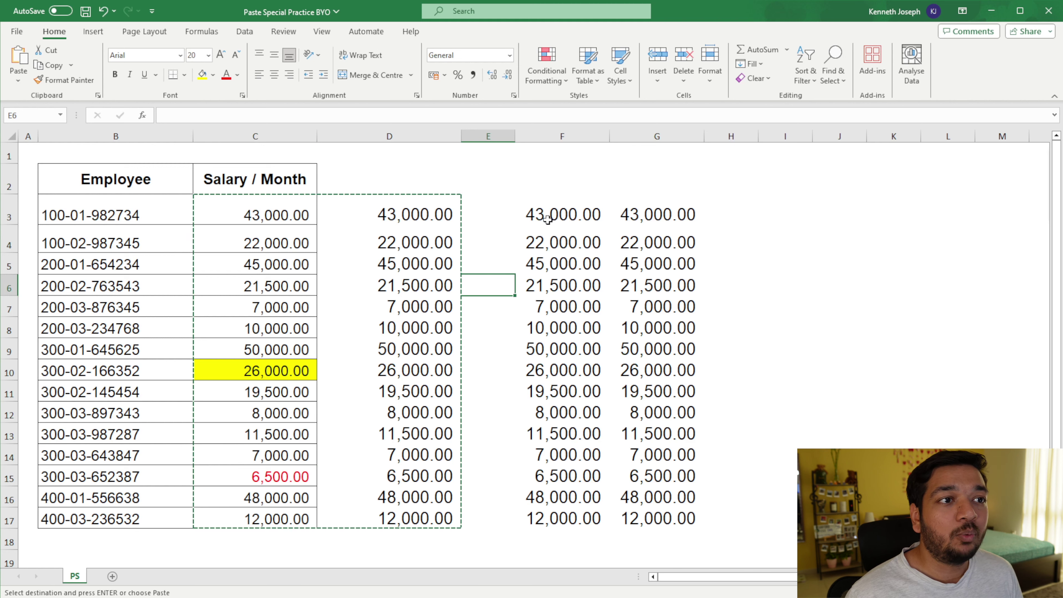
pyautogui.click(538, 214)
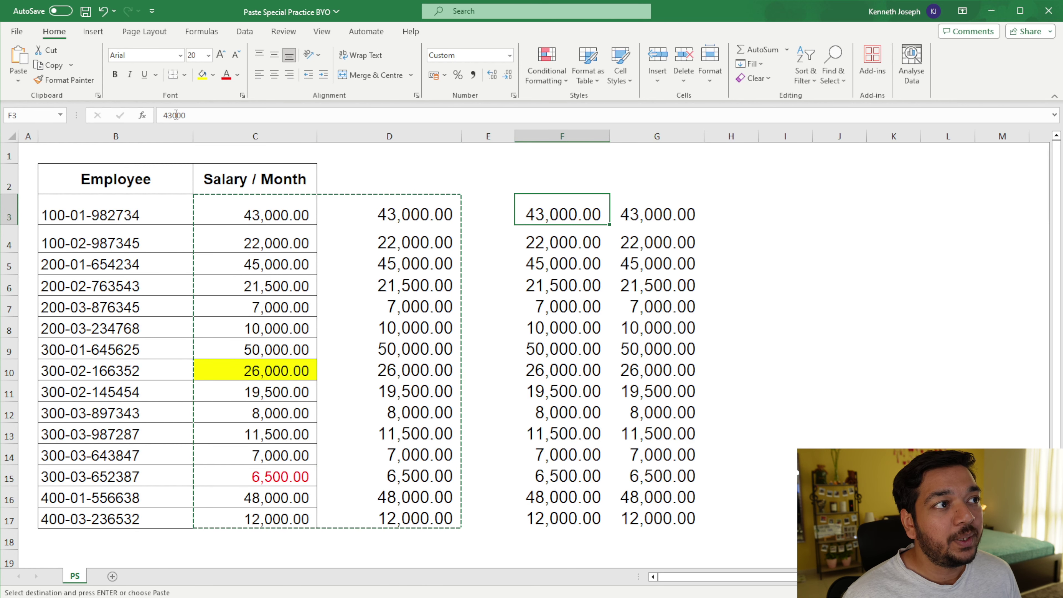
pyautogui.click(561, 243)
pyautogui.click(563, 327)
pyautogui.click(565, 369)
pyautogui.click(575, 418)
# - Examine the formulas in G3 to G7 and G10, and trace the cell reference used in G3
pyautogui.click(661, 218)
pyautogui.click(663, 242)
pyautogui.click(664, 264)
pyautogui.click(665, 286)
pyautogui.click(666, 308)
pyautogui.click(668, 372)
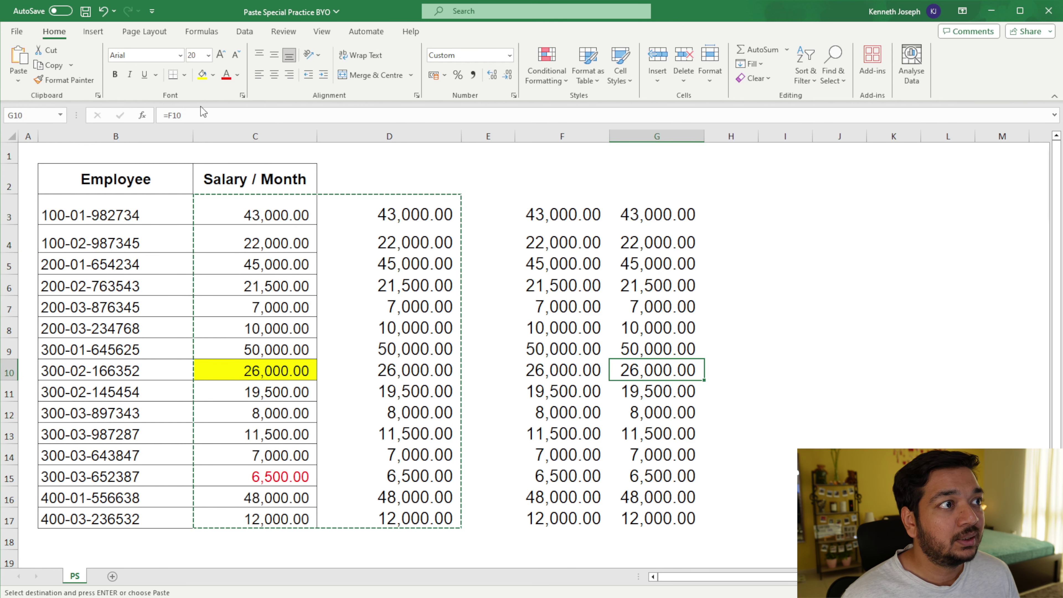
pyautogui.click(636, 213)
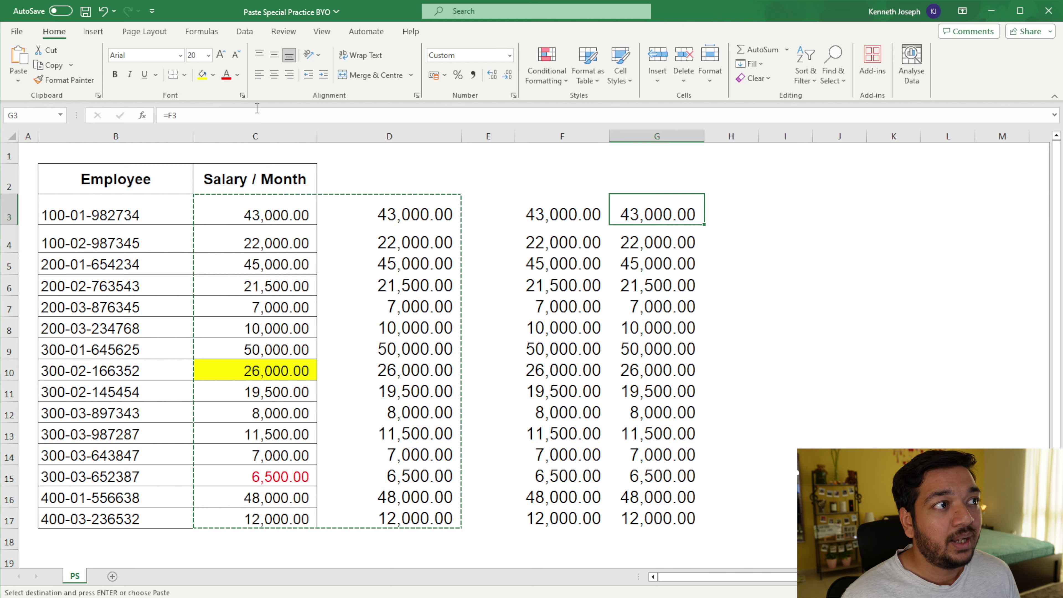
pyautogui.doubleClick(655, 220)
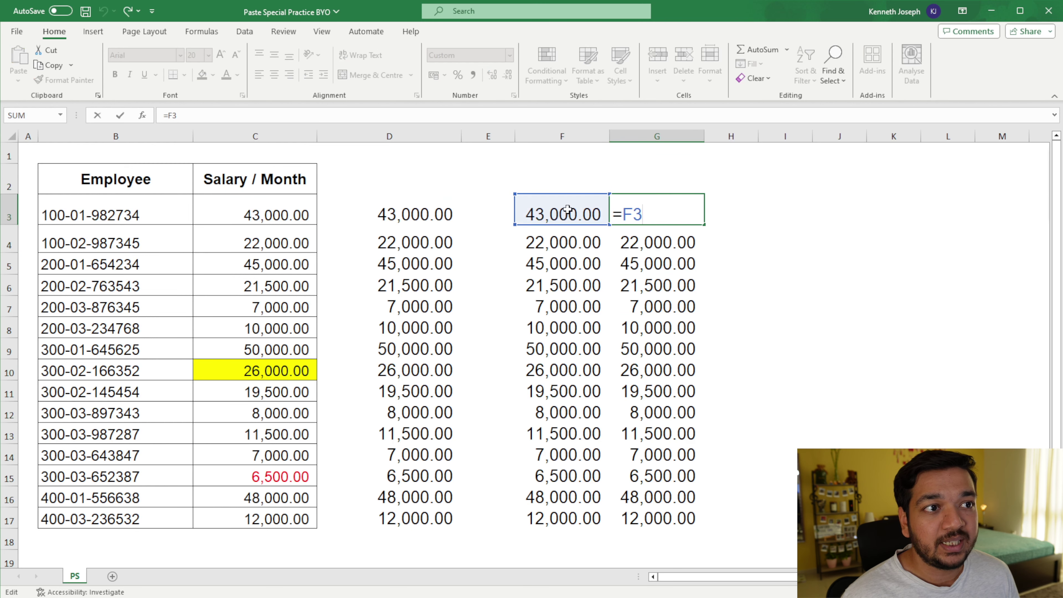
pyautogui.press('Escape')
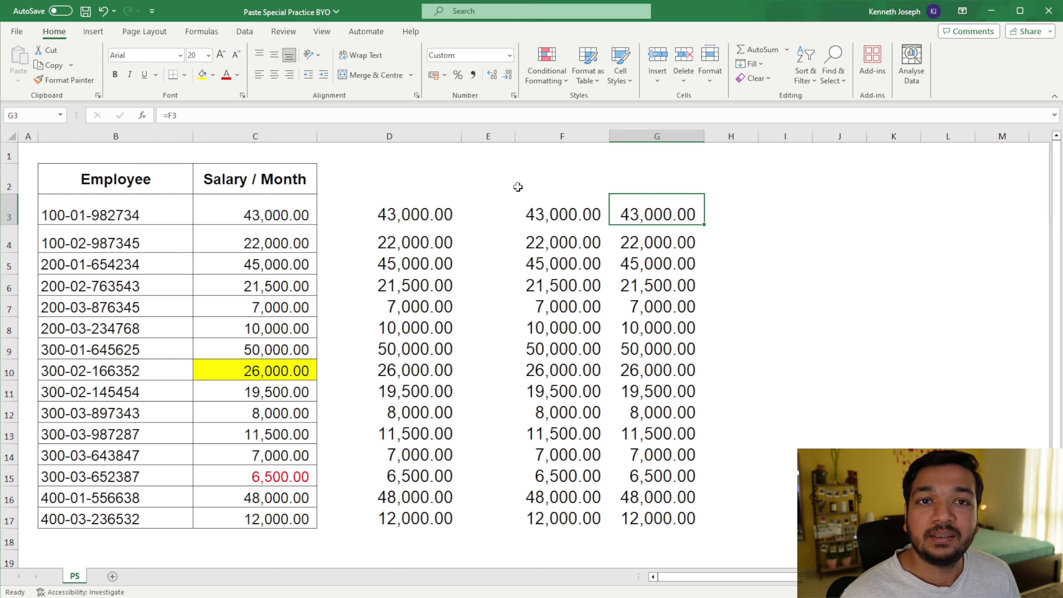
# - Copy C3:D17 and paste it at F3 using the Values and number formats option of Paste Special
pyautogui.click(268, 364)
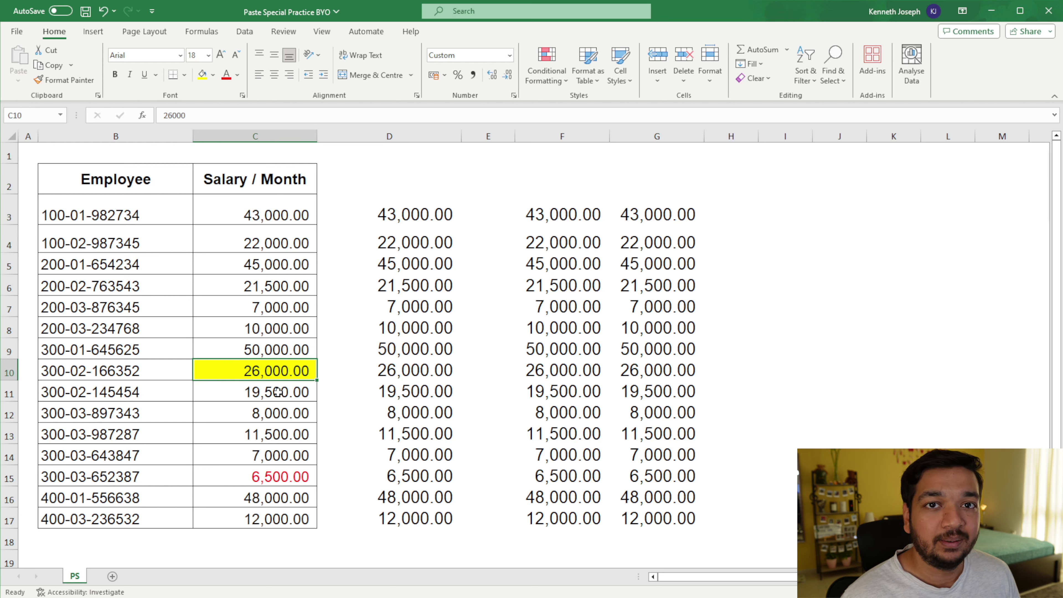
pyautogui.moveTo(289, 205); pyautogui.dragTo(389, 521)
pyautogui.hotkey('ctrl', 'c')
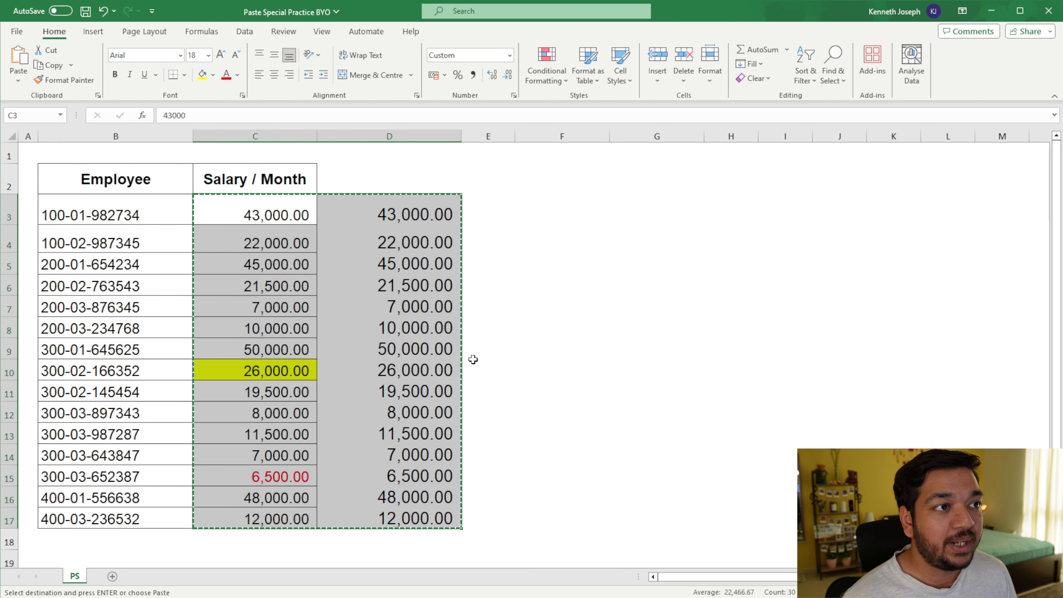
pyautogui.click(547, 210)
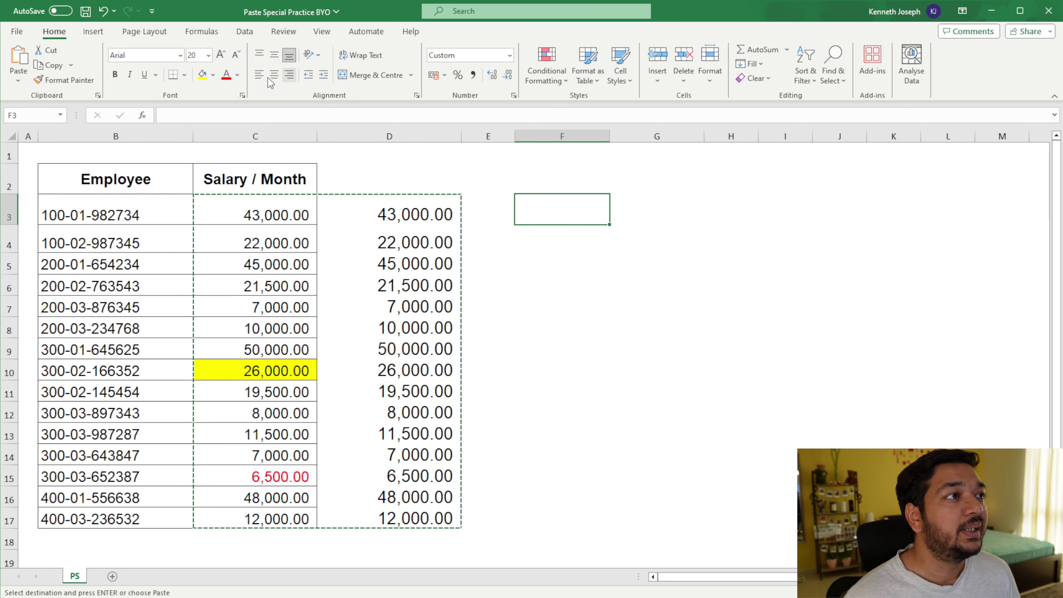
pyautogui.click(18, 80)
pyautogui.click(53, 229)
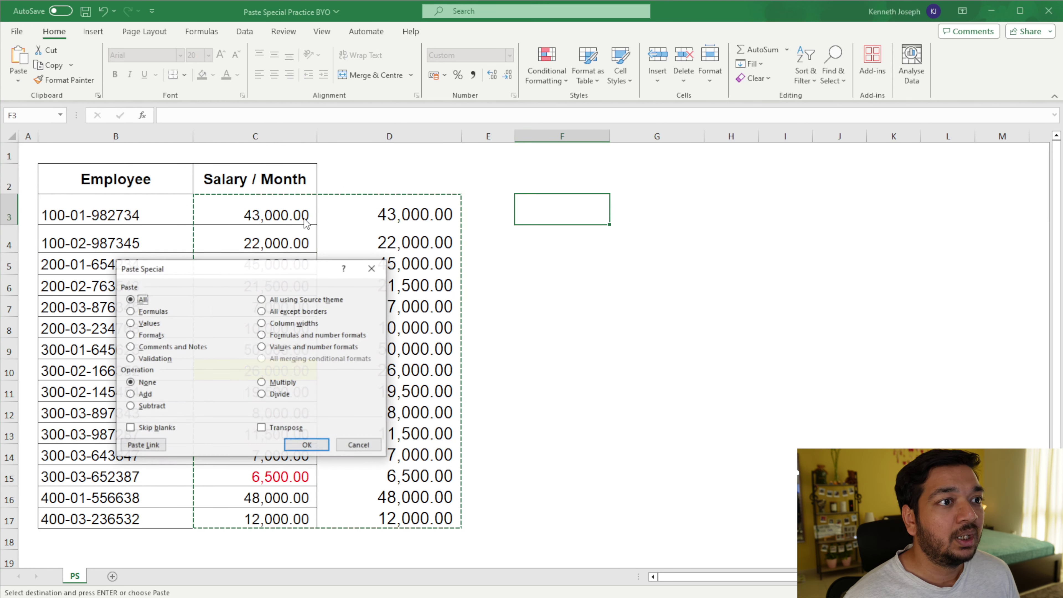
pyautogui.click(323, 351)
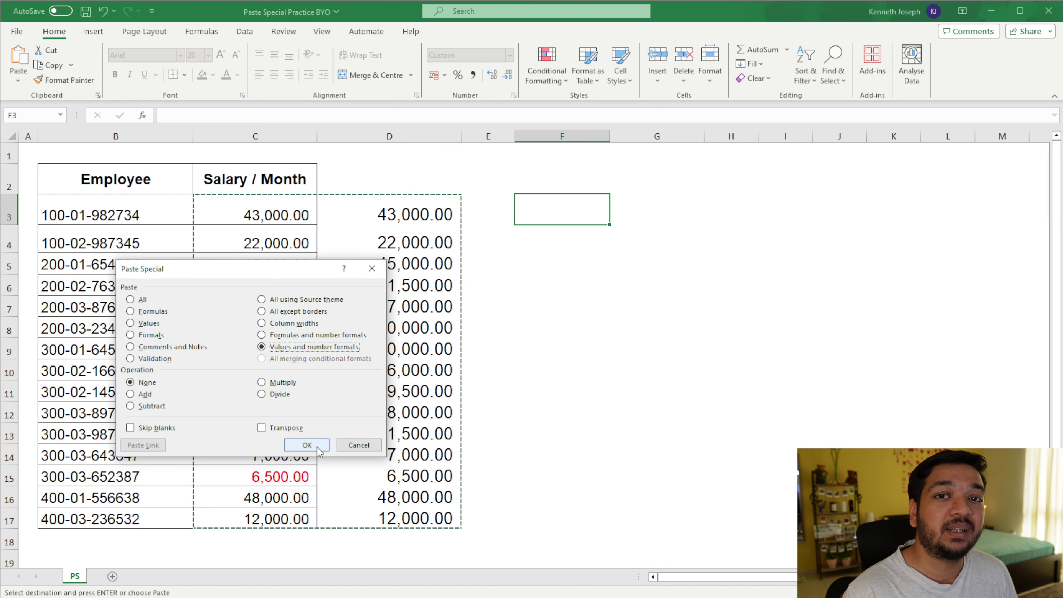
pyautogui.click(322, 335)
pyautogui.click(319, 347)
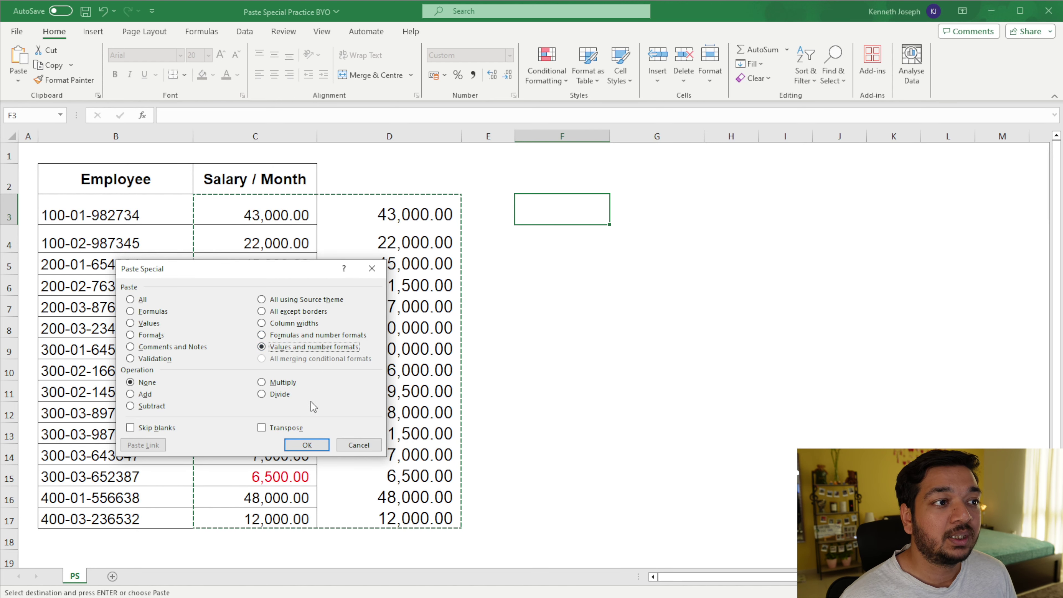
pyautogui.click(306, 444)
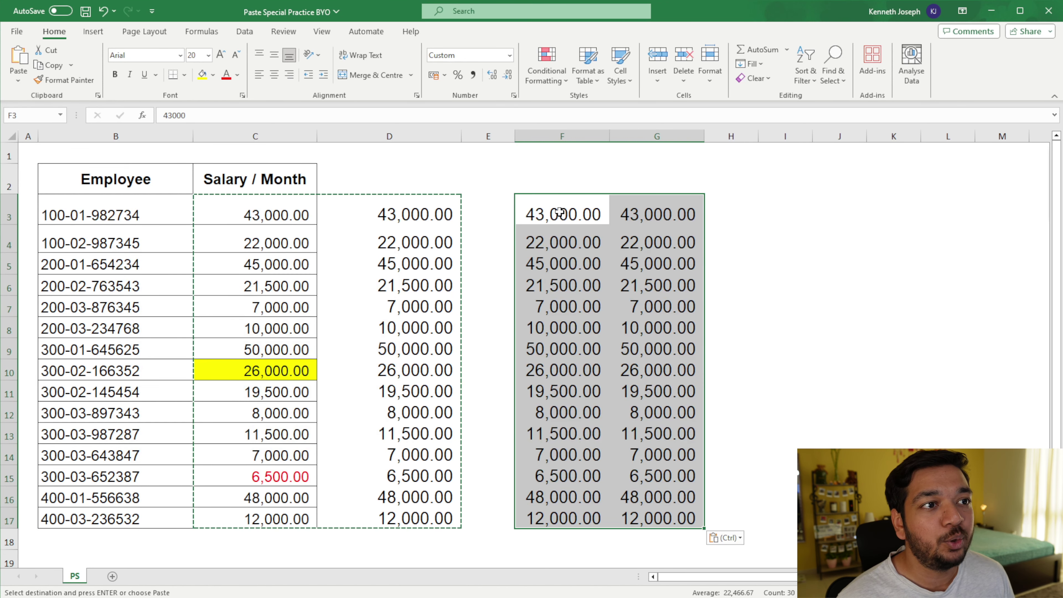
# - Check whether the pasted cells in columns F and G hold values or formulas, comparing them with column D
pyautogui.click(560, 213)
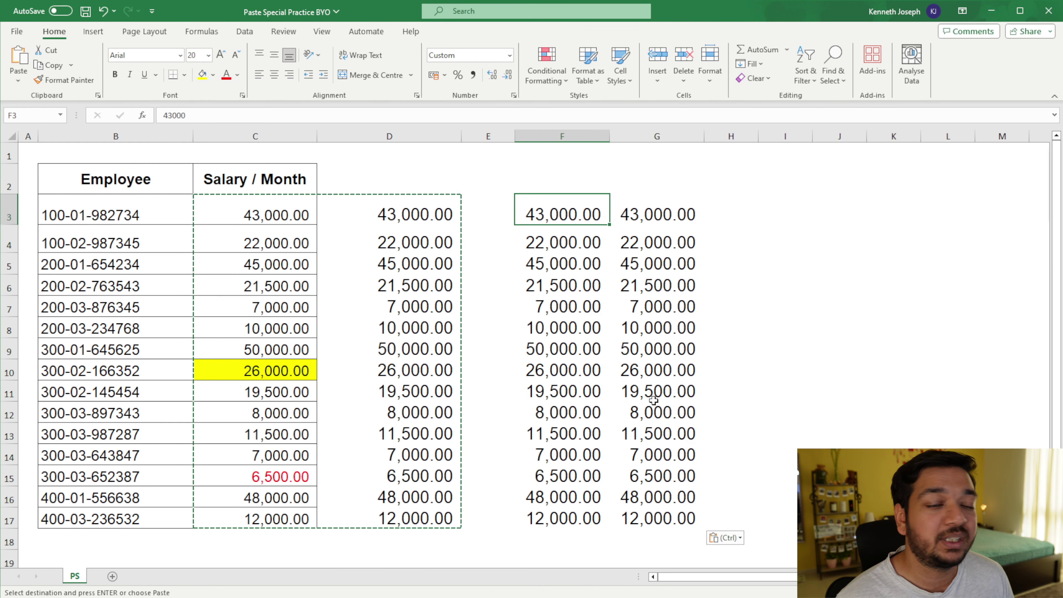
pyautogui.click(636, 212)
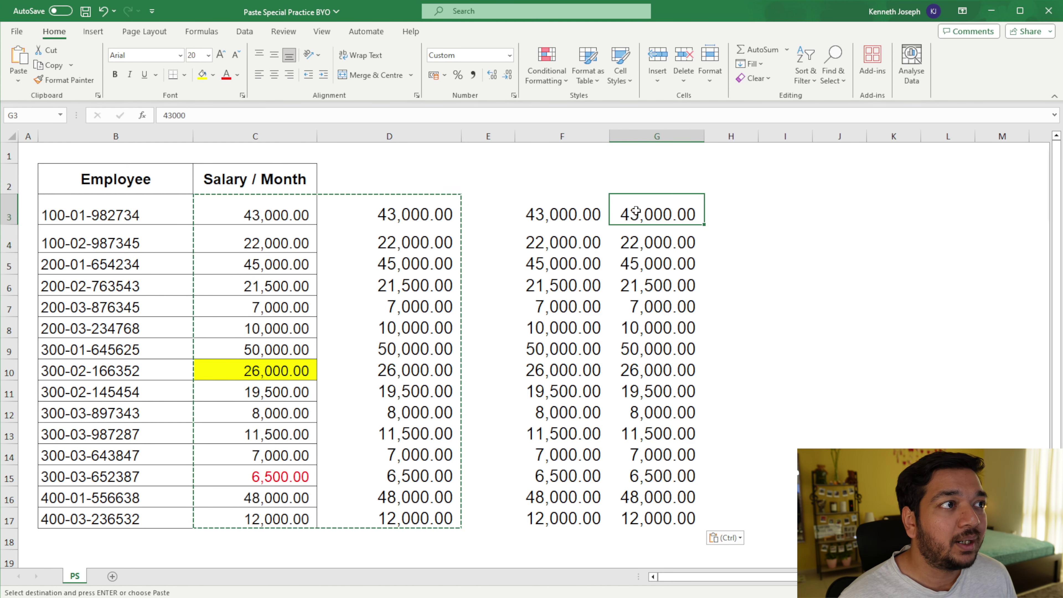
pyautogui.click(655, 263)
pyautogui.click(661, 328)
pyautogui.click(663, 415)
pyautogui.click(663, 460)
pyautogui.moveTo(389, 215); pyautogui.dragTo(368, 528)
pyautogui.moveTo(695, 214); pyautogui.dragTo(678, 508)
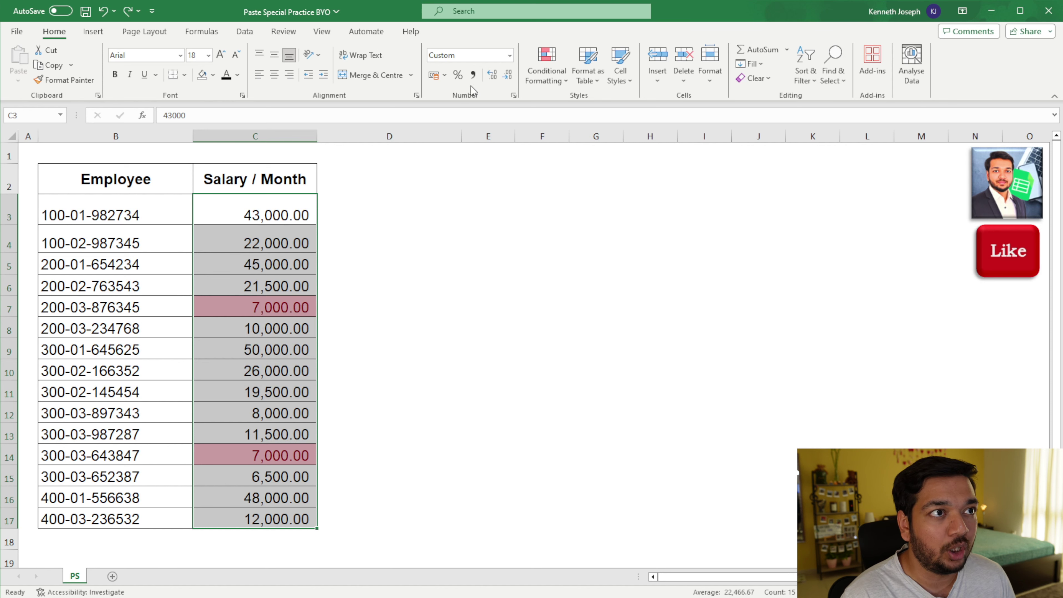
# - Highlight the duplicate values in the salary cells C3:C17 with a conditional formatting rule
pyautogui.click(549, 76)
pyautogui.moveTo(559, 101)
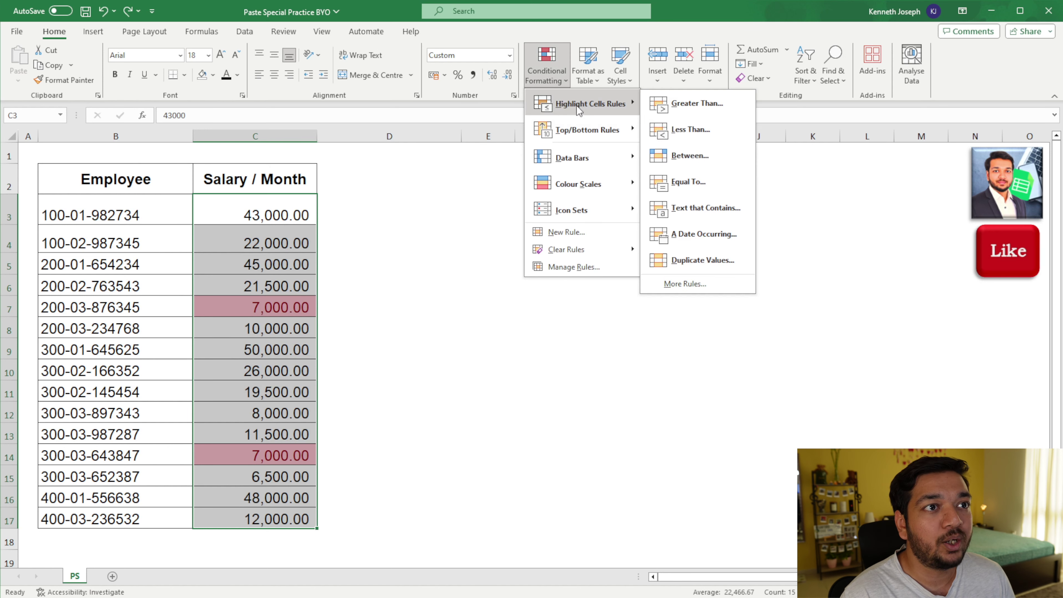
pyautogui.click(660, 260)
pyautogui.press('Return')
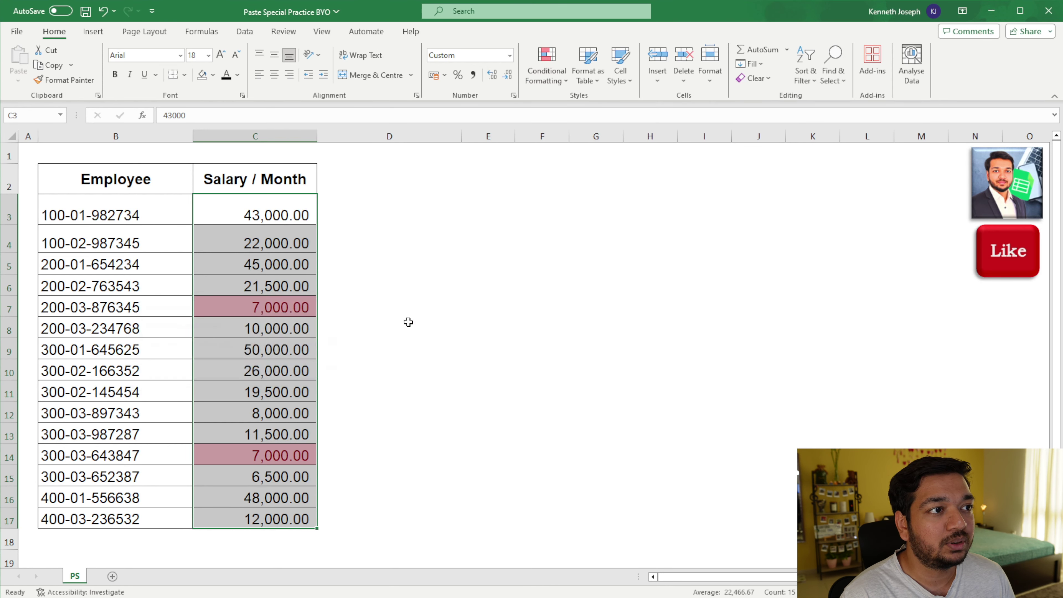
# - Copy the salary cells C3:C17, paste them normally at D3, and check the conditional formatting in D7
pyautogui.click(409, 328)
pyautogui.moveTo(255, 215); pyautogui.dragTo(256, 517)
pyautogui.hotkey('ctrl', 'c')
pyautogui.hotkey('ctrl', 'v')
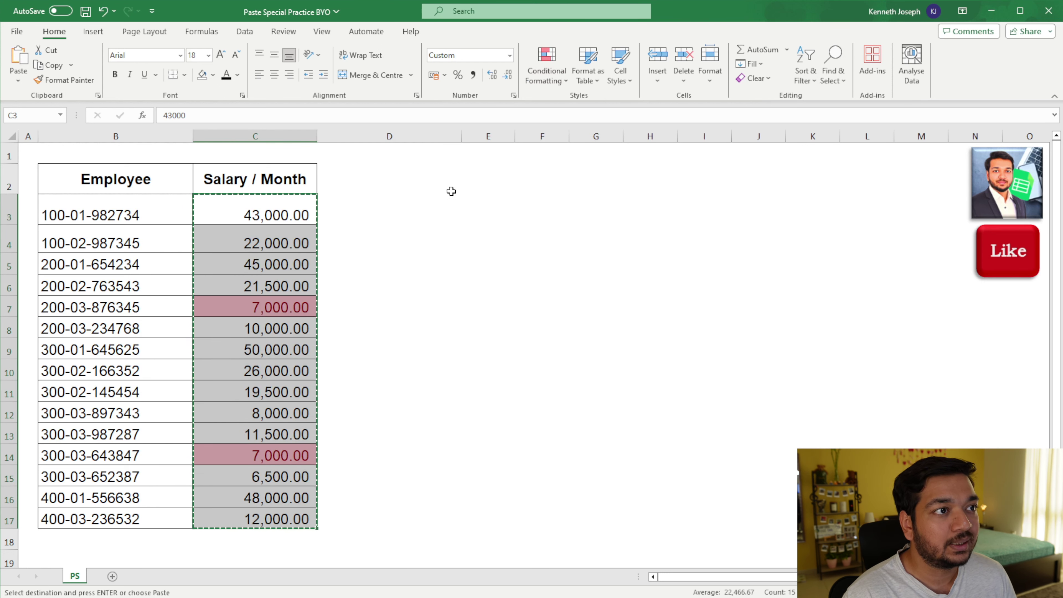
pyautogui.click(449, 203)
pyautogui.hotkey('ctrl', 'v')
pyautogui.click(619, 274)
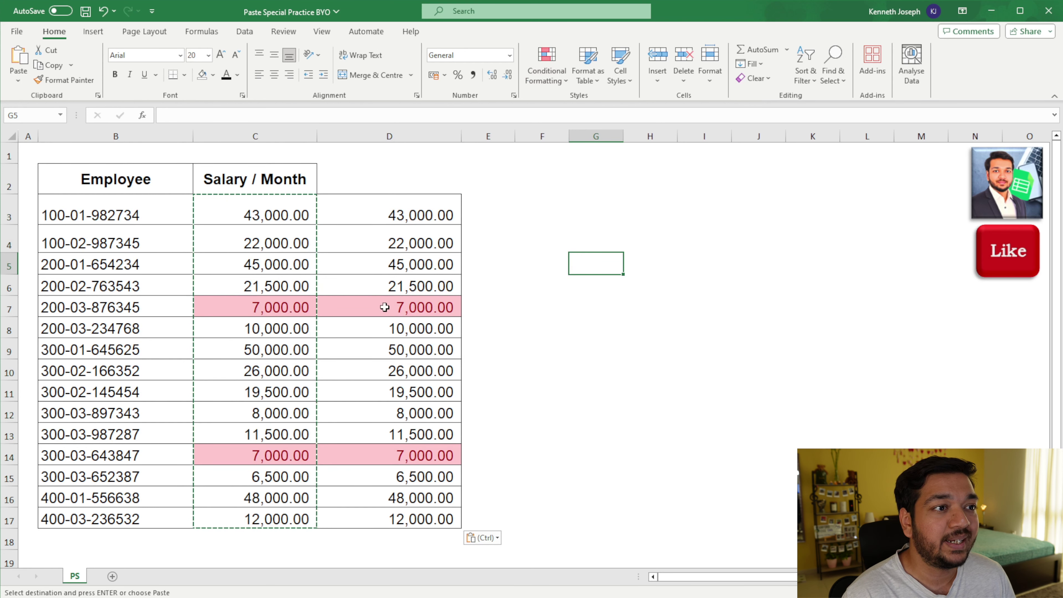
pyautogui.click(393, 301)
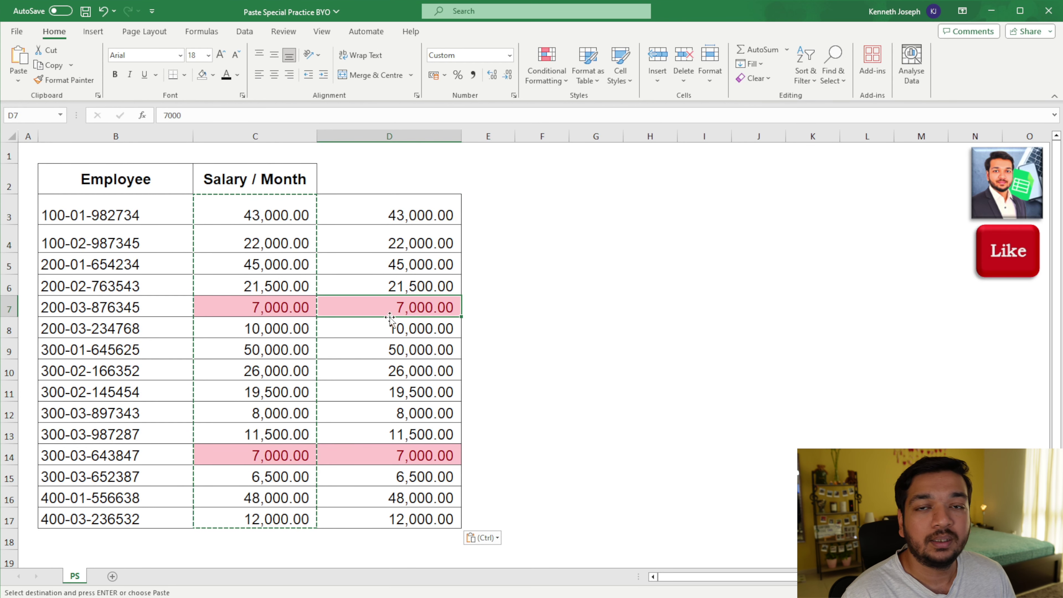
# - Copy C3 and paste it into F3 using the All merging conditional formats option of Paste Special
pyautogui.click(284, 211)
pyautogui.hotkey('ctrl', 'z')
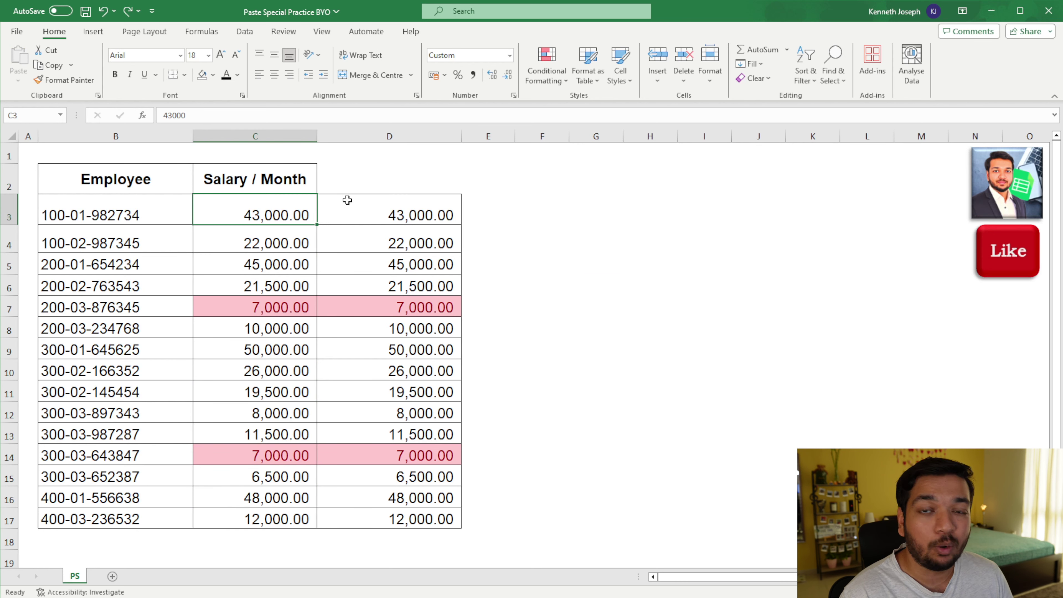
pyautogui.hotkey('ctrl', 'c')
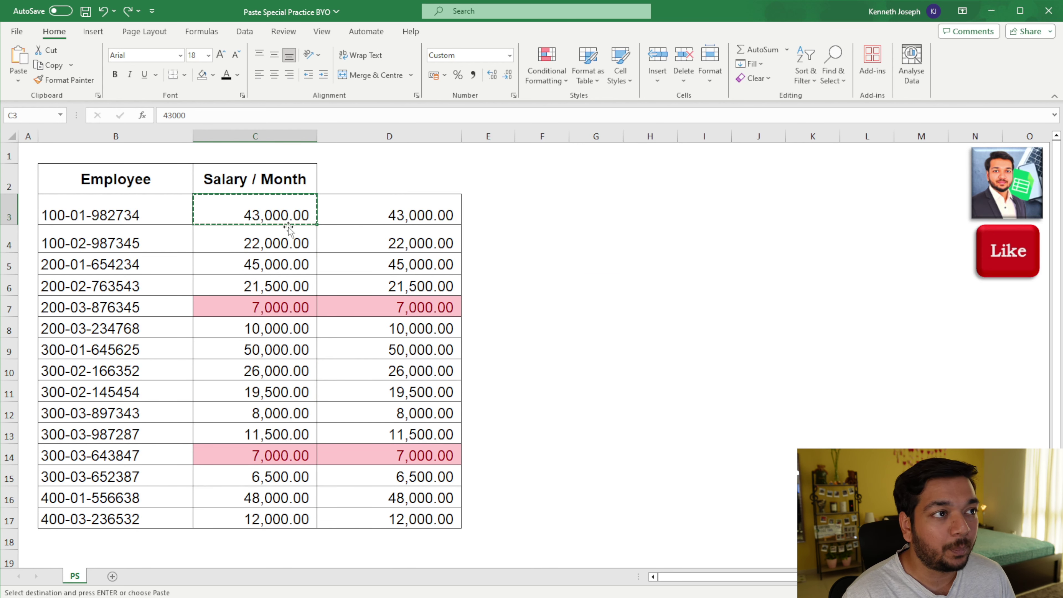
pyautogui.click(546, 208)
pyautogui.click(18, 80)
pyautogui.click(46, 231)
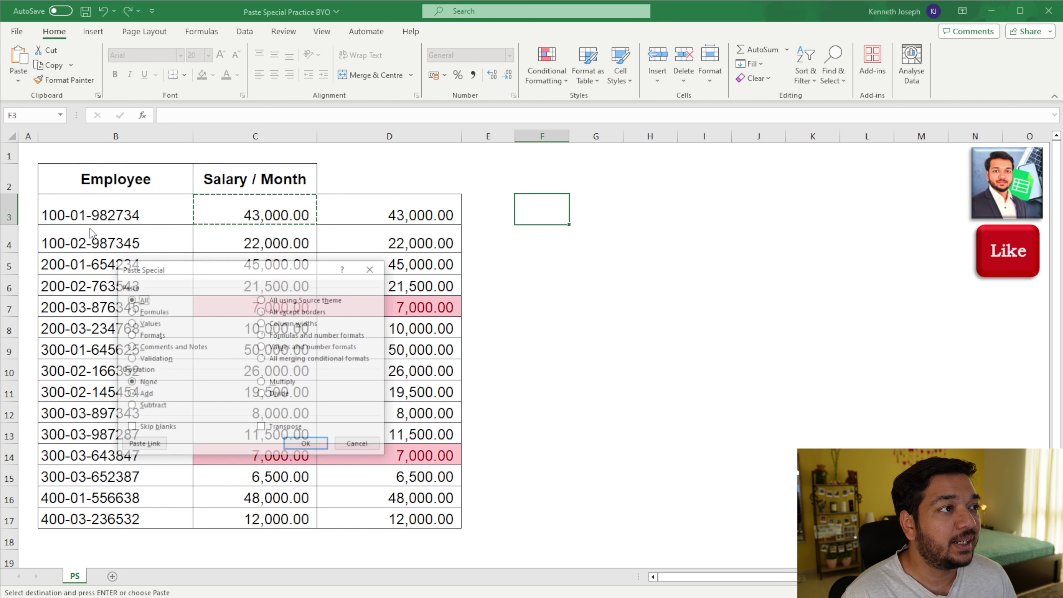
pyautogui.click(280, 358)
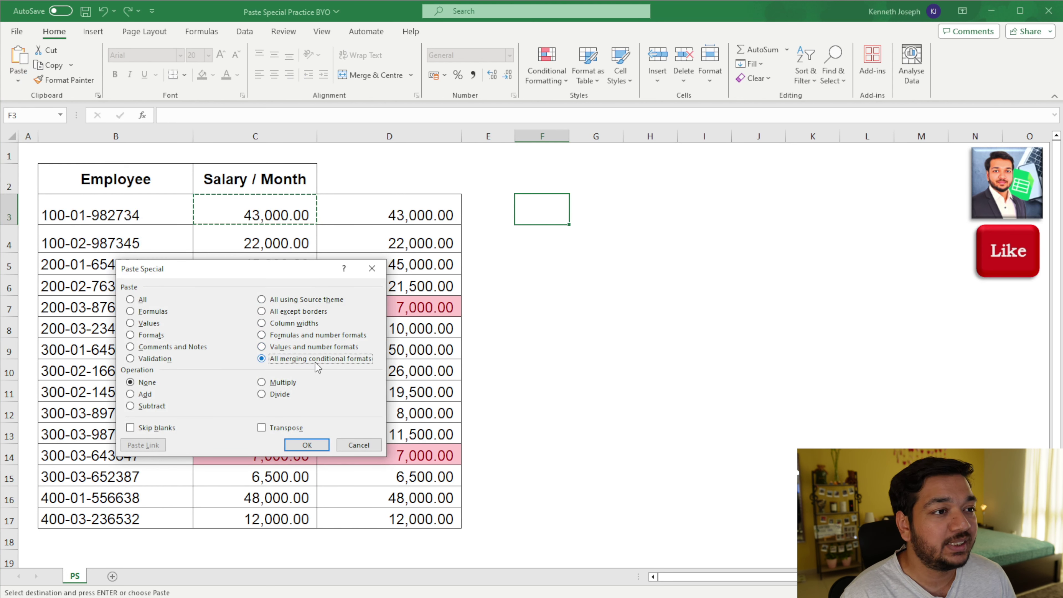
pyautogui.click(326, 445)
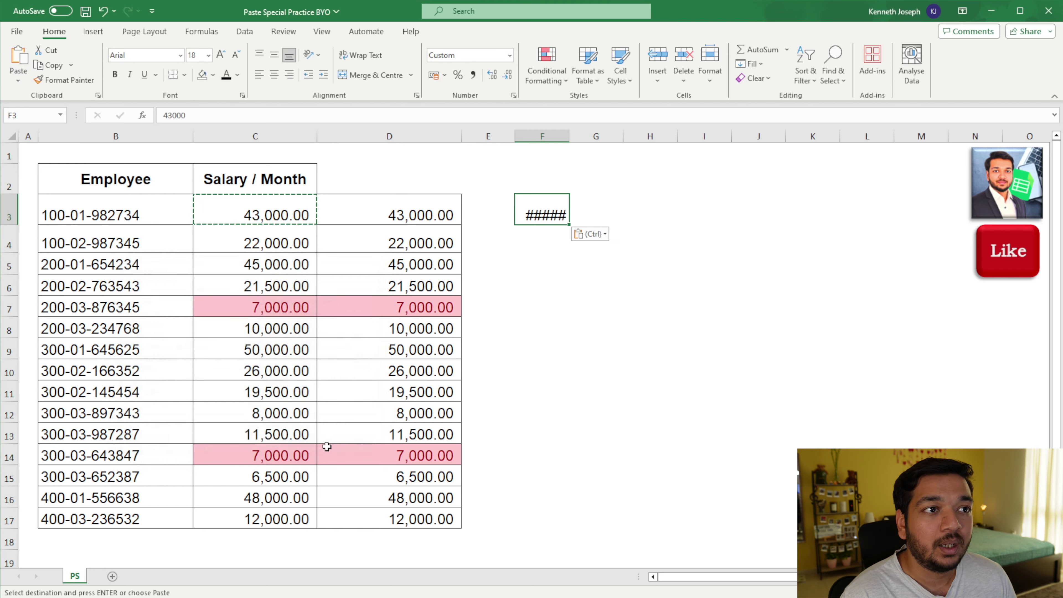
# - Fit column F to its content, end the copy mode, and fill F3 down the column to row 7
pyautogui.doubleClick(569, 138)
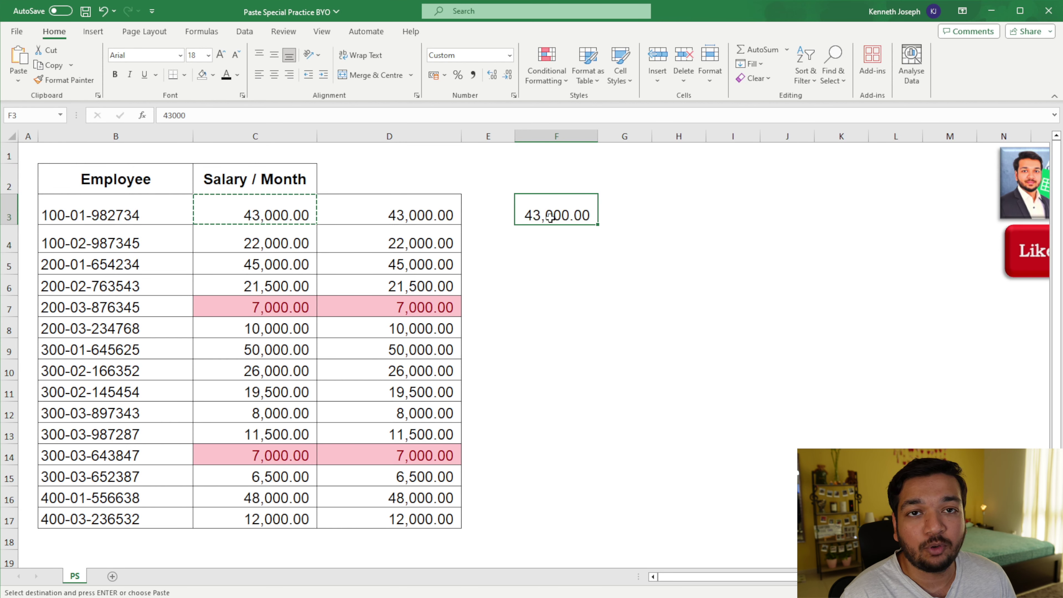
pyautogui.press('Escape')
pyautogui.moveTo(600, 226); pyautogui.dragTo(591, 317)
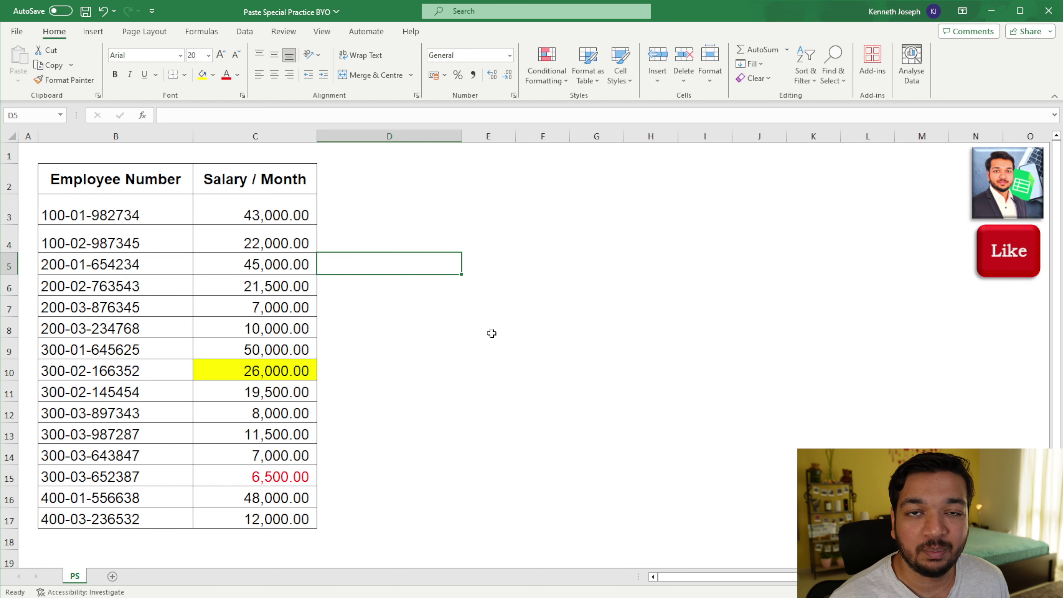
# - Enter 10000 in E5 and copy it to E7
pyautogui.click(513, 270)
pyautogui.write('10000')
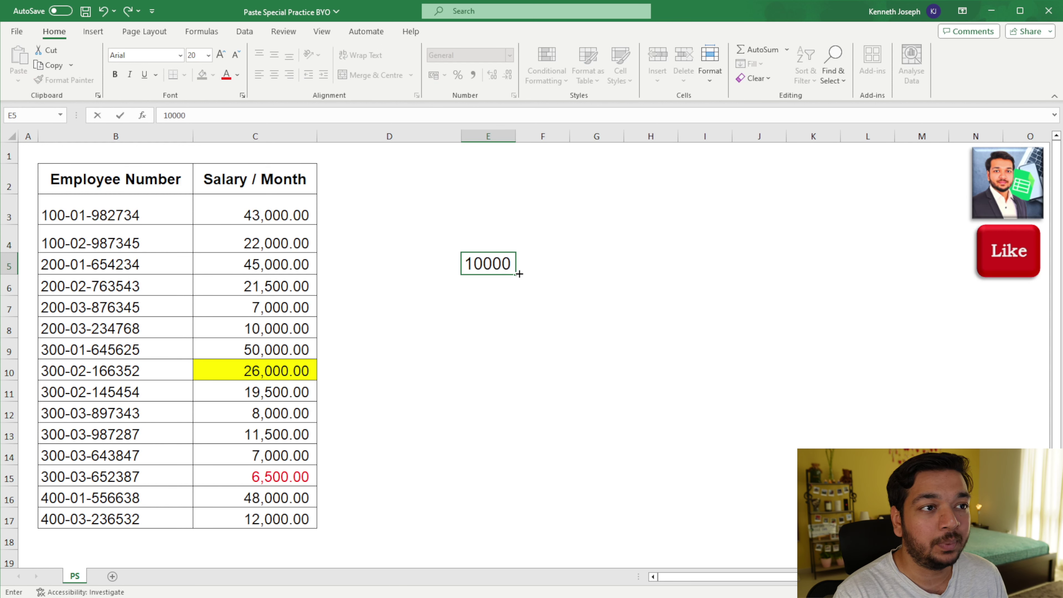
pyautogui.press('Return')
pyautogui.press('Up')
pyautogui.hotkey('ctrl', 'c')
pyautogui.press('Down')
pyautogui.press('Down')
pyautogui.hotkey('ctrl', 'v')
pyautogui.press('Escape')
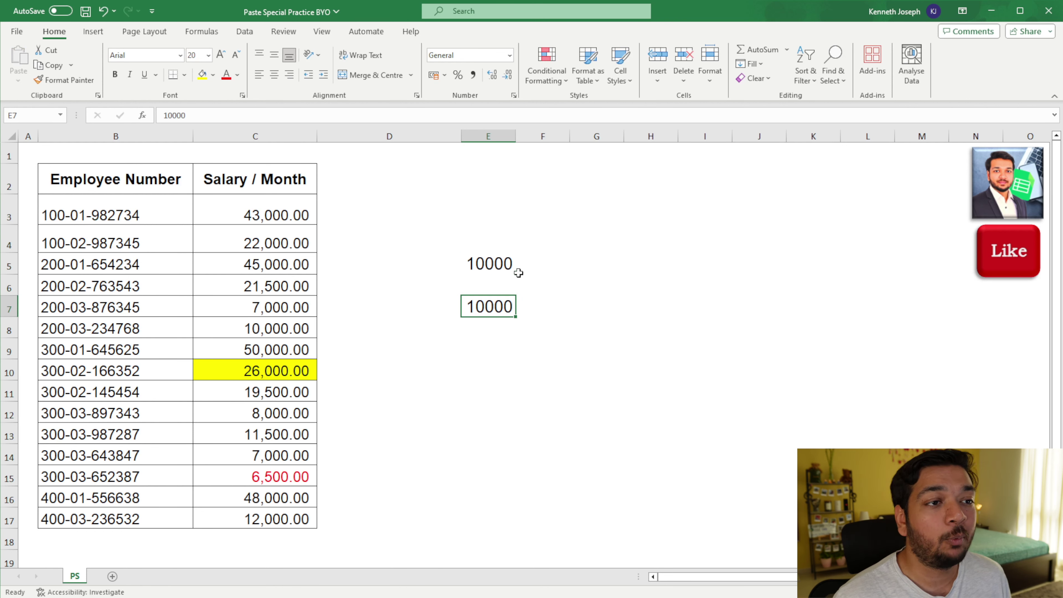
# - Try summing E5:E7 in E8 with a SUM formula, and undo it
pyautogui.click(490, 265)
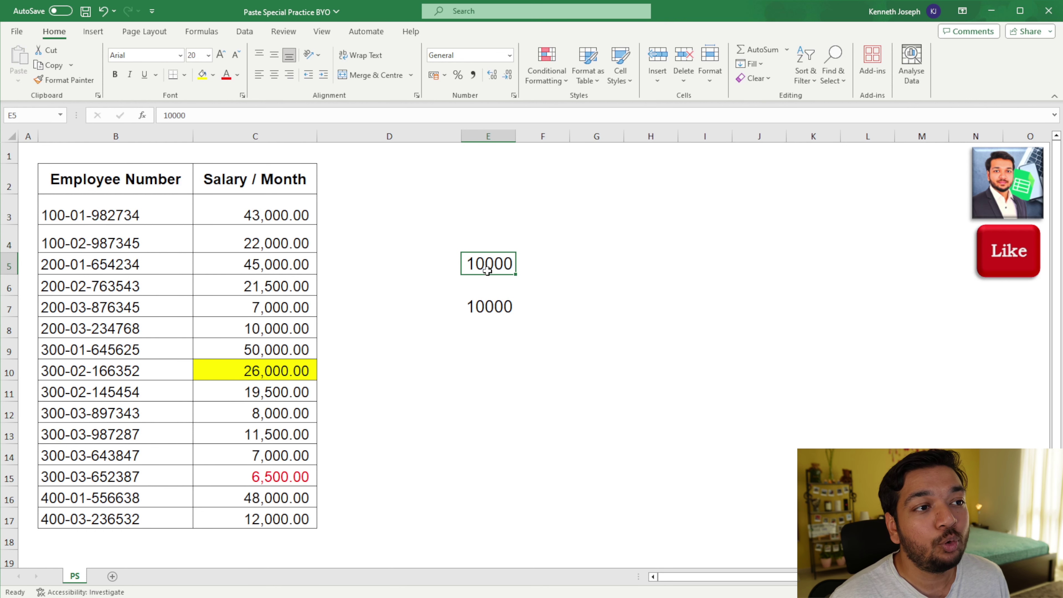
pyautogui.click(484, 315)
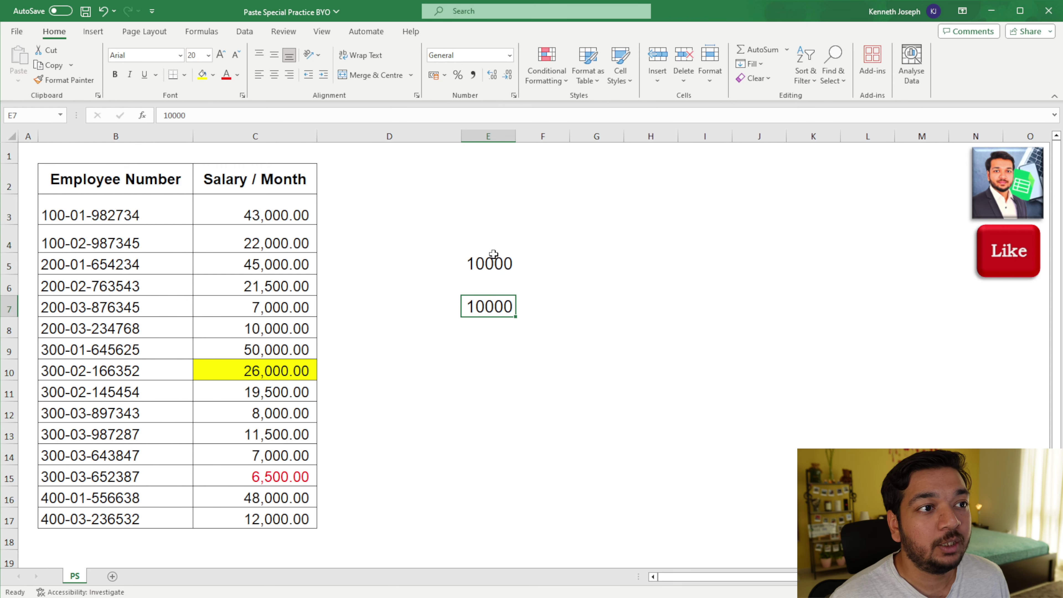
pyautogui.keyDown('ctrl'); pyautogui.click(490, 274); pyautogui.keyUp('ctrl')
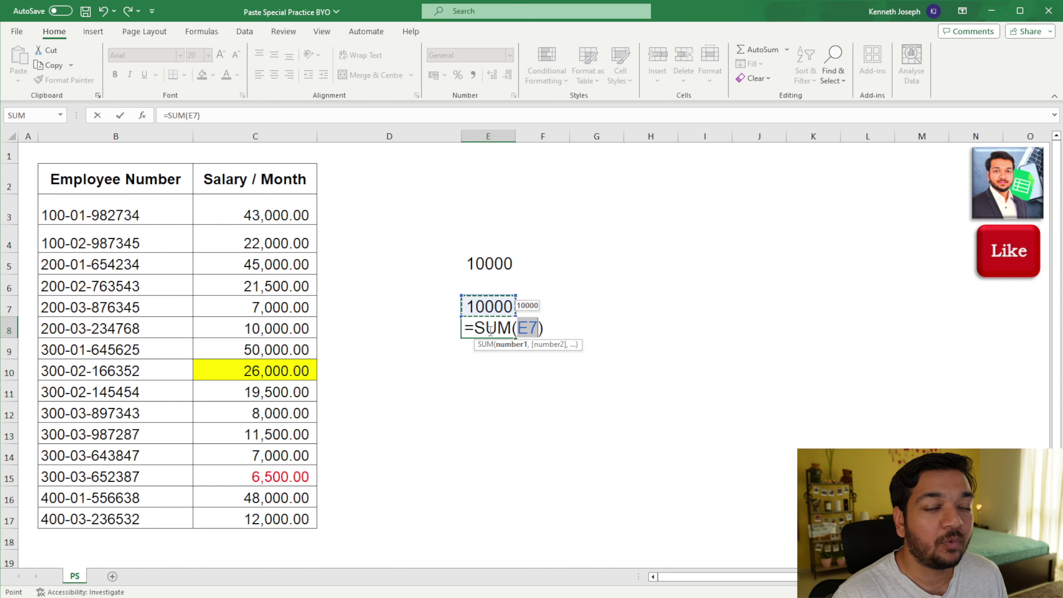
pyautogui.hotkey('shift', 'Up')
pyautogui.hotkey('shift', 'Up')
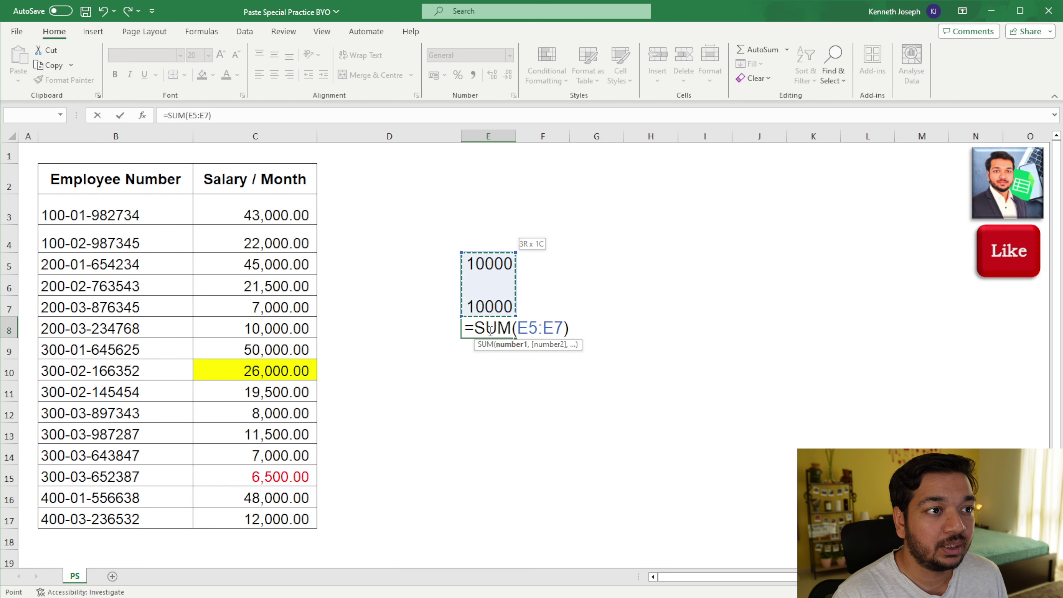
pyautogui.press('Return')
pyautogui.hotkey('ctrl', 'z')
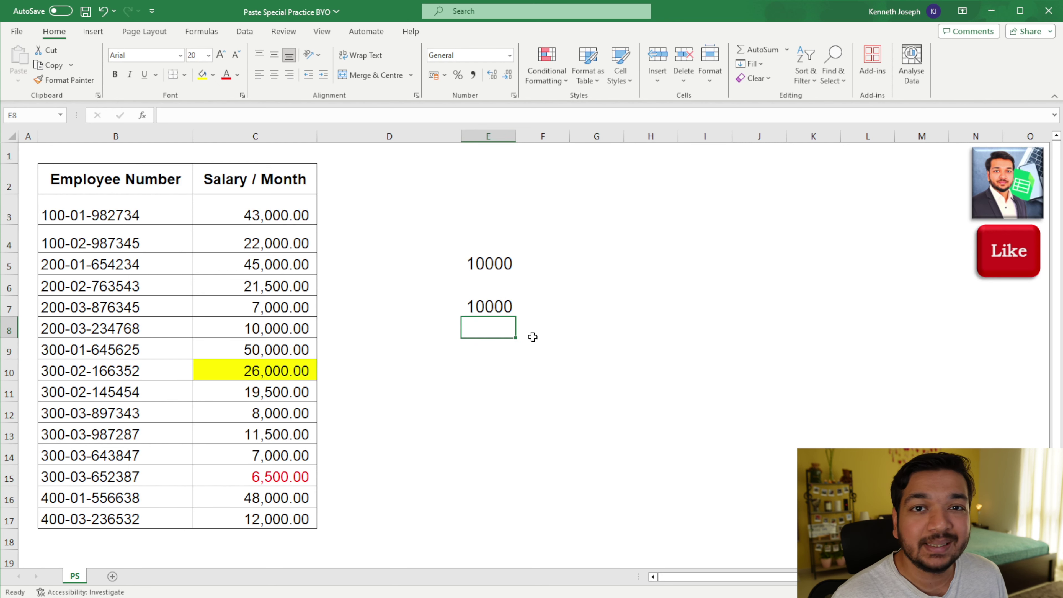
# - Copy E5 and paste it onto E7 using the Add operation of Paste Special
pyautogui.click(503, 272)
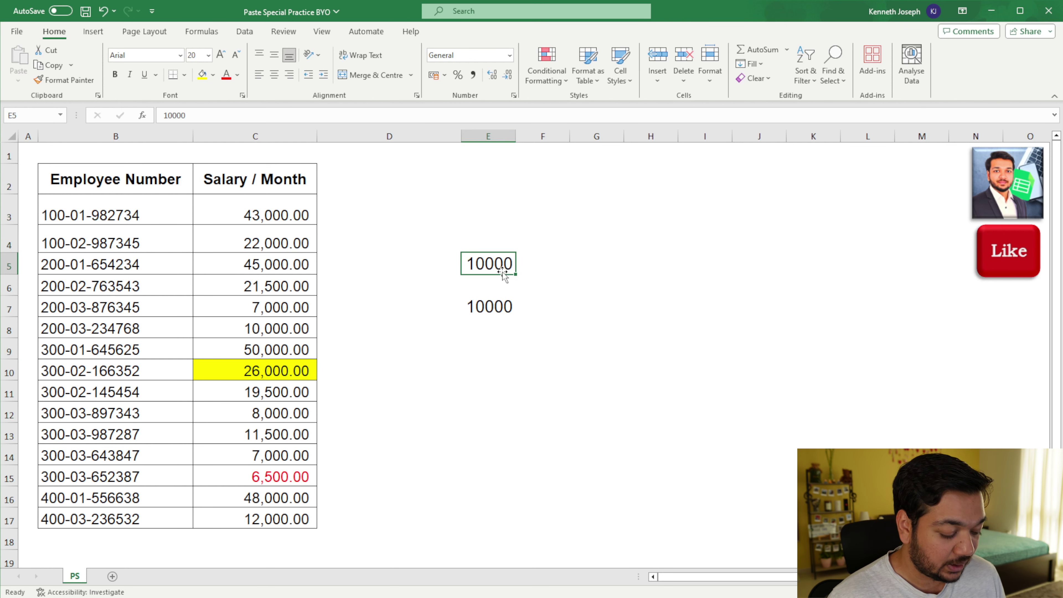
pyautogui.hotkey('ctrl', 'c')
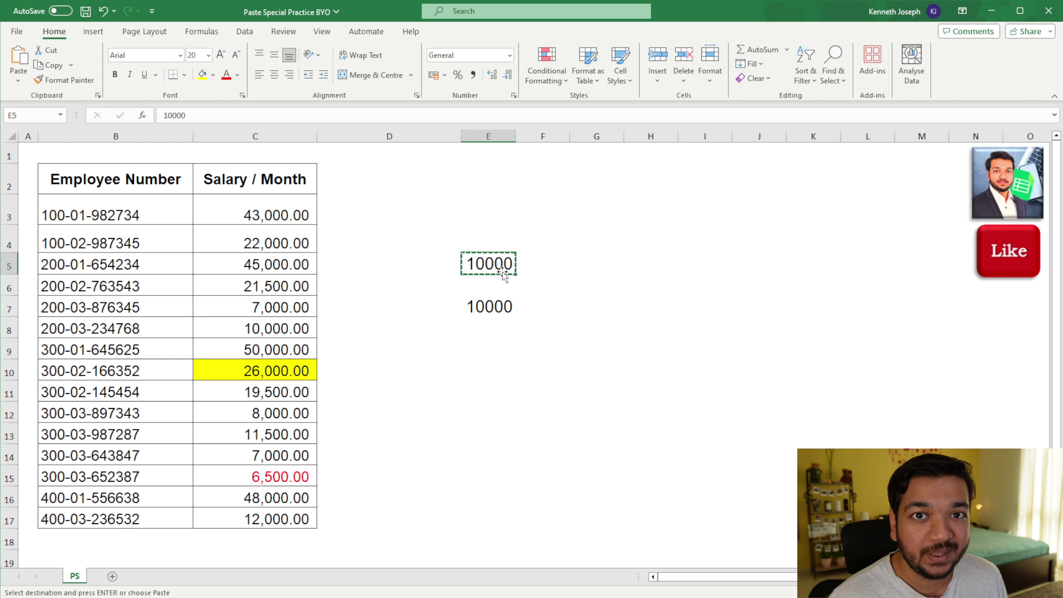
pyautogui.click(489, 314)
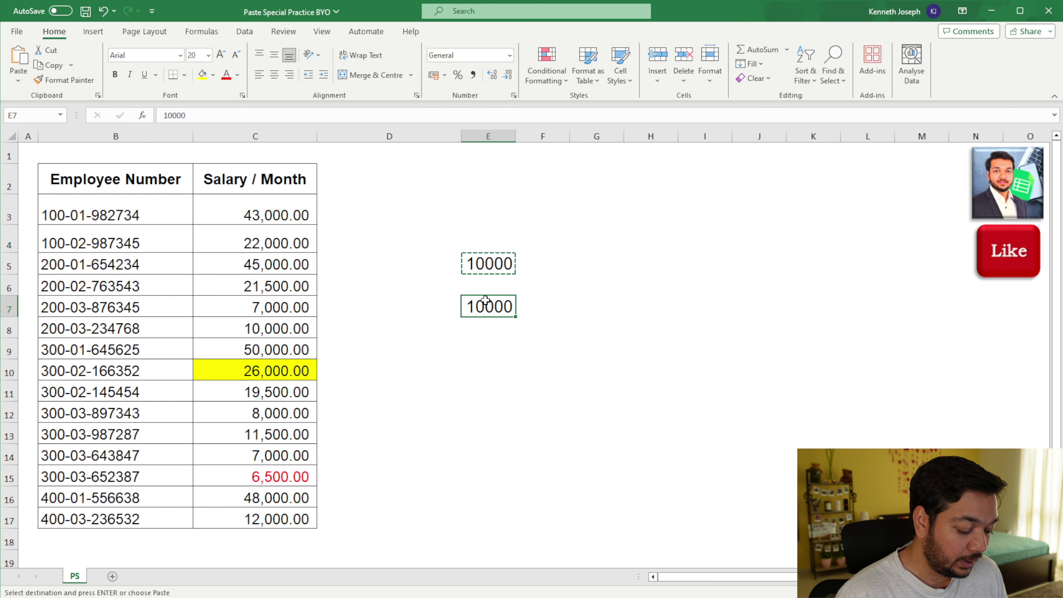
pyautogui.hotkey('ctrl', 'alt', 'v')
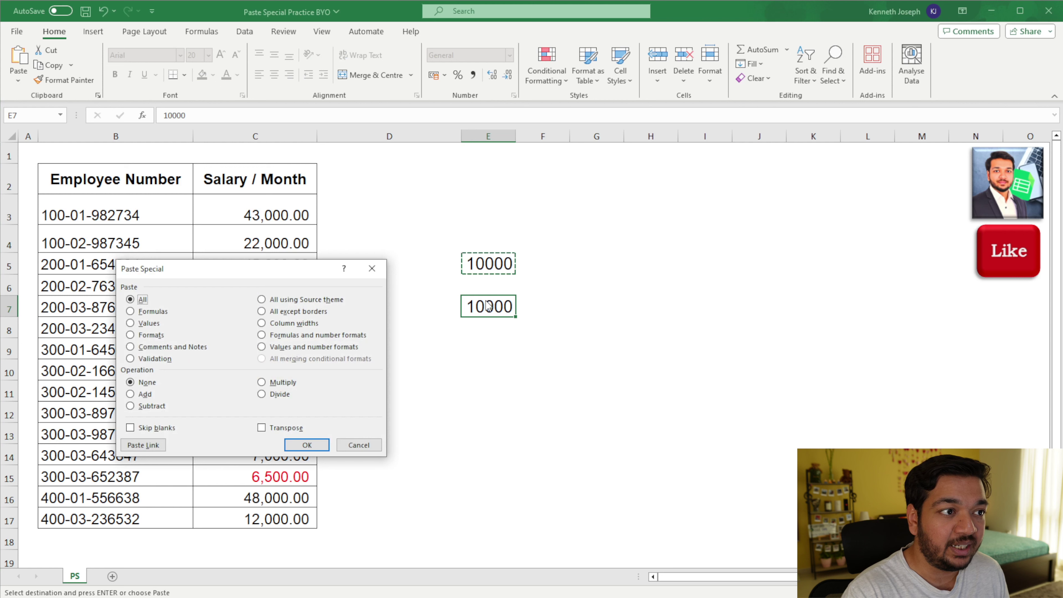
pyautogui.click(138, 394)
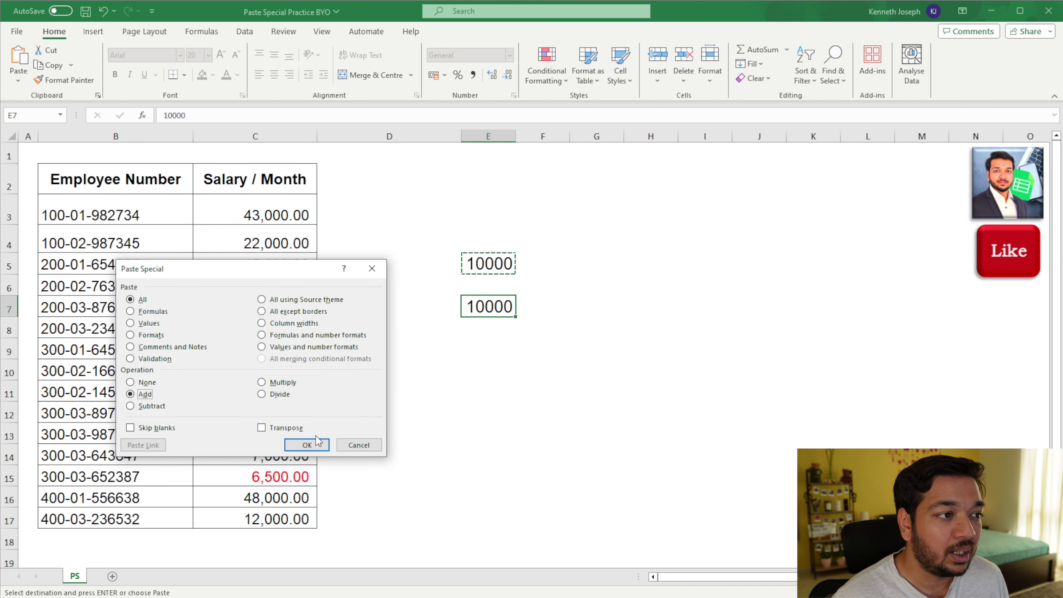
pyautogui.click(307, 445)
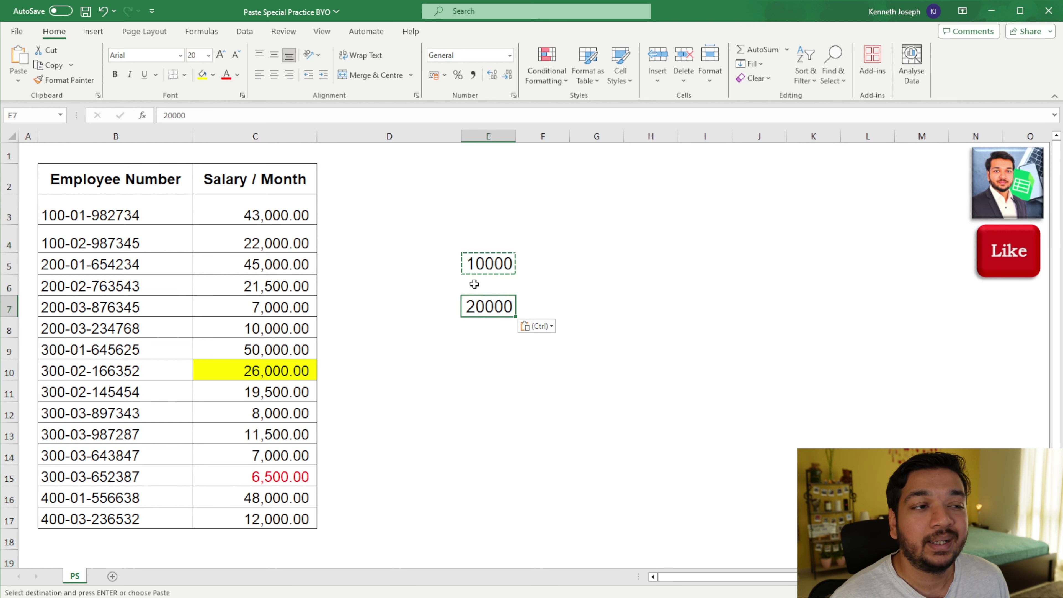
# - Add the copied E5 value to E7 a second time through Paste Special
pyautogui.click(488, 268)
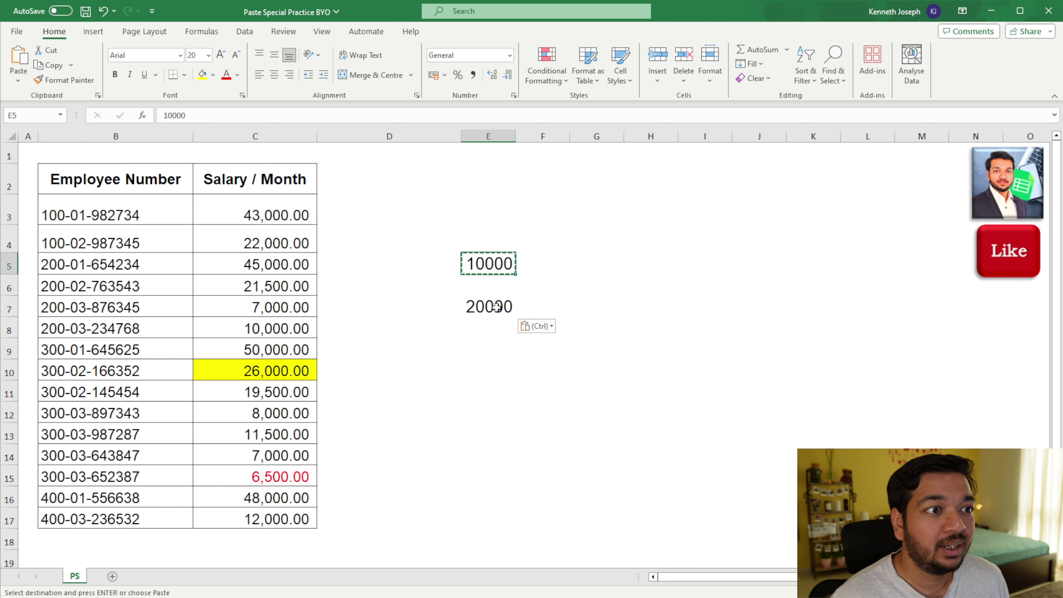
pyautogui.click(509, 310)
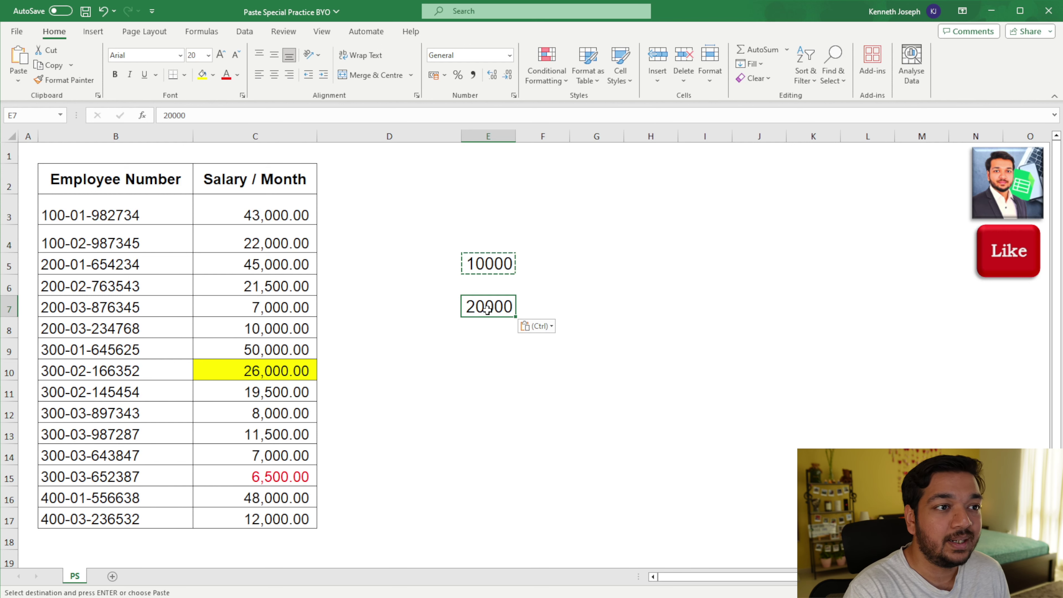
pyautogui.hotkey('ctrl', 'alt', 'v')
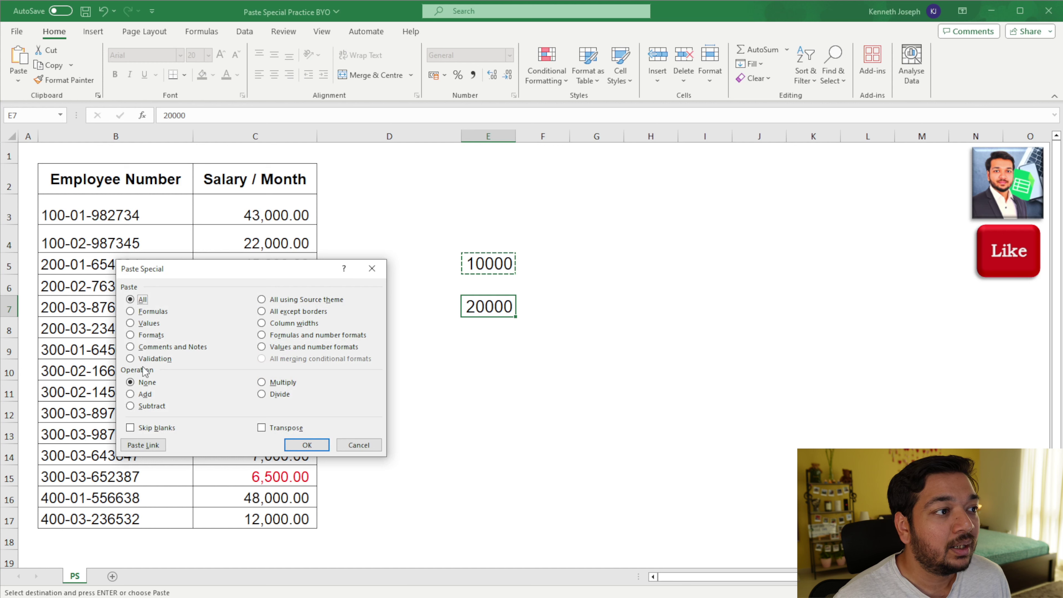
pyautogui.click(145, 394)
pyautogui.click(306, 444)
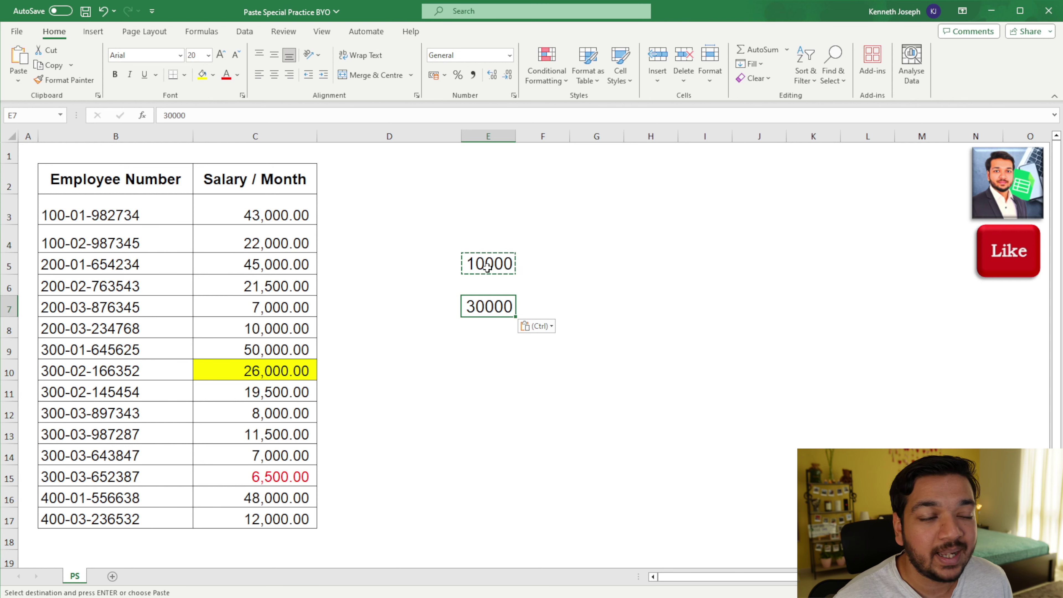
# - Subtract the copied E5 value from E7 using the Subtract operation of Paste Special
pyautogui.hotkey('ctrl', 'alt', 'v')
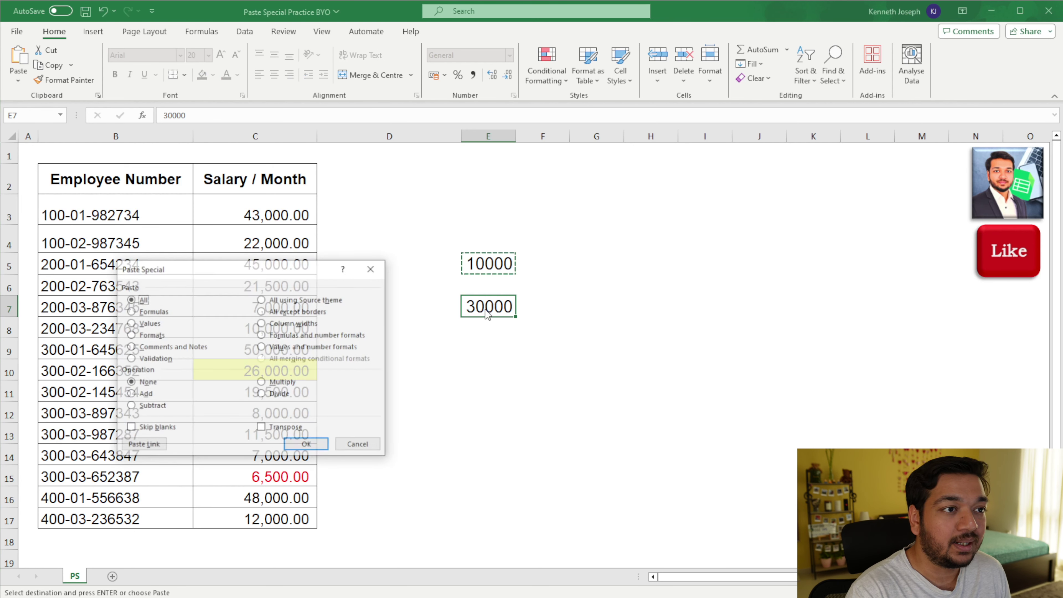
pyautogui.click(153, 406)
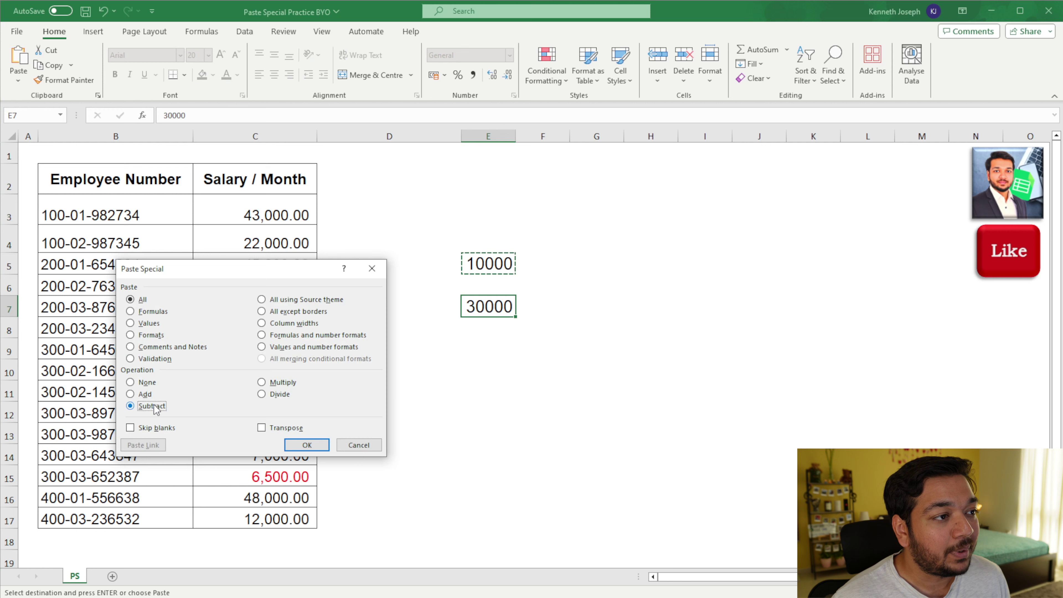
pyautogui.click(304, 443)
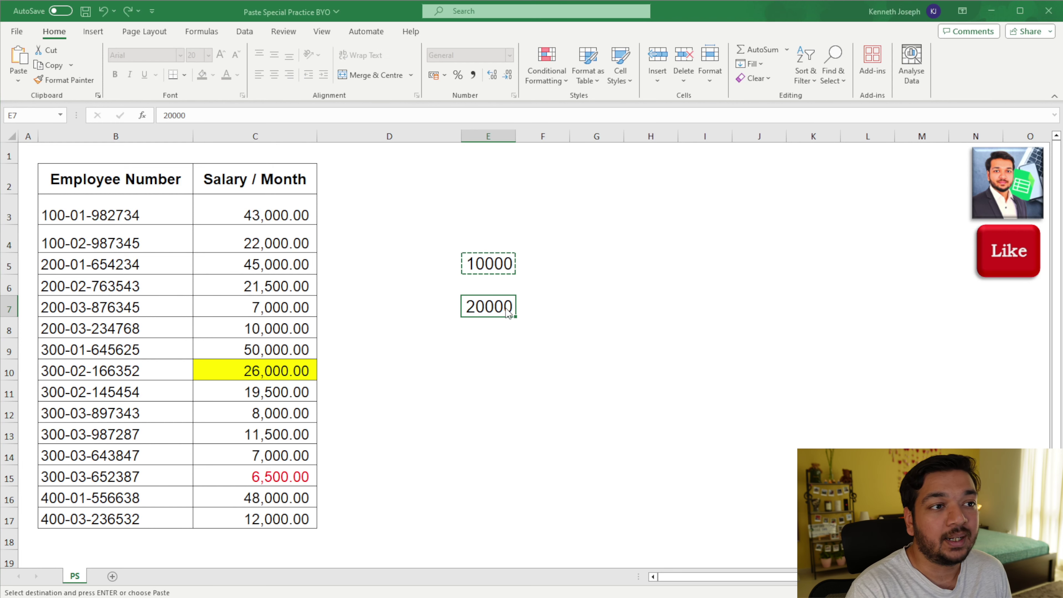
# - Multiply E7 by the copied E5 value using Paste Special's Multiply operation, and fit column E to its content
pyautogui.hotkey('ctrl', 'alt', 'v')
pyautogui.click(262, 381)
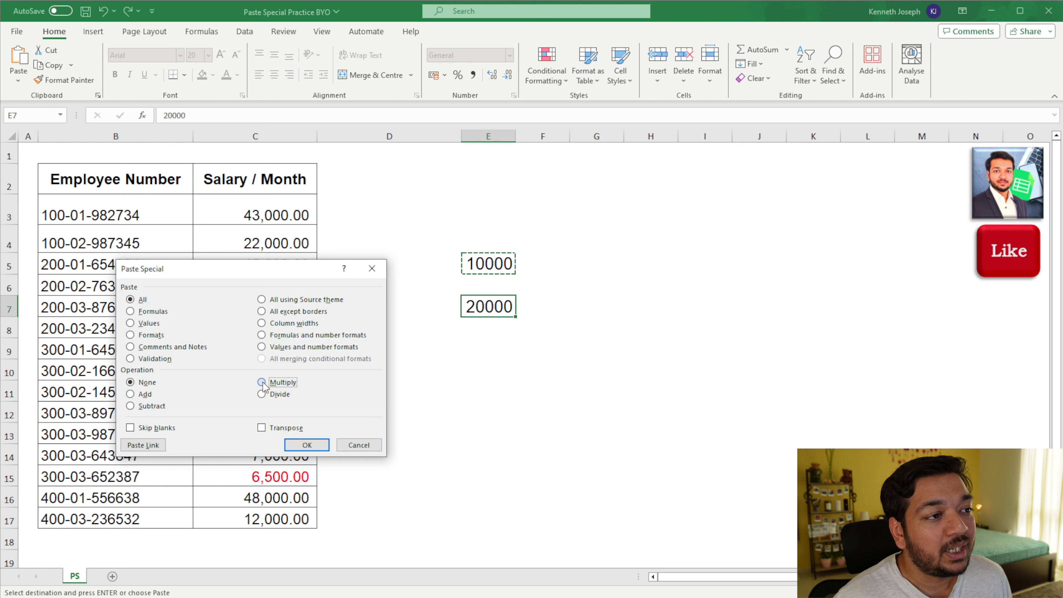
pyautogui.click(307, 444)
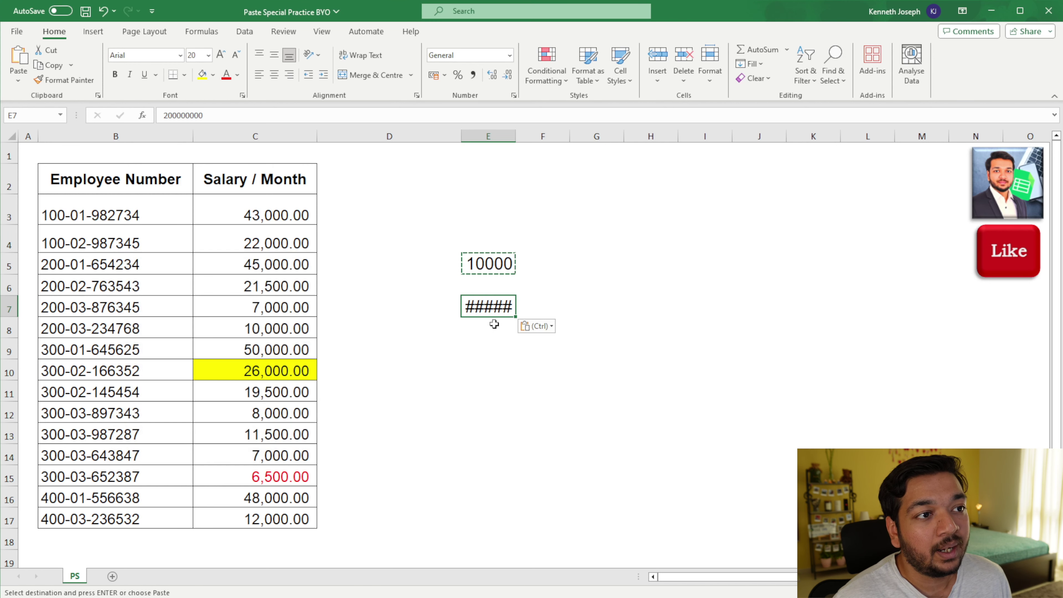
pyautogui.doubleClick(515, 135)
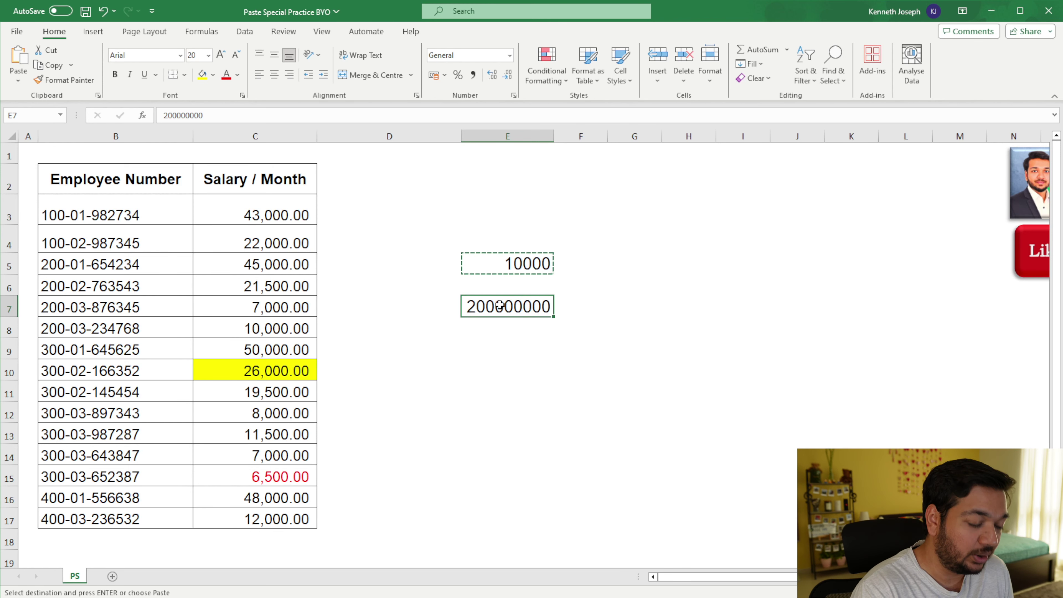
# - Divide E7 by the copied E5 value using Paste Special's Divide operation, and fit column E to its content
pyautogui.hotkey('ctrl', 'alt', 'v')
pyautogui.click(262, 394)
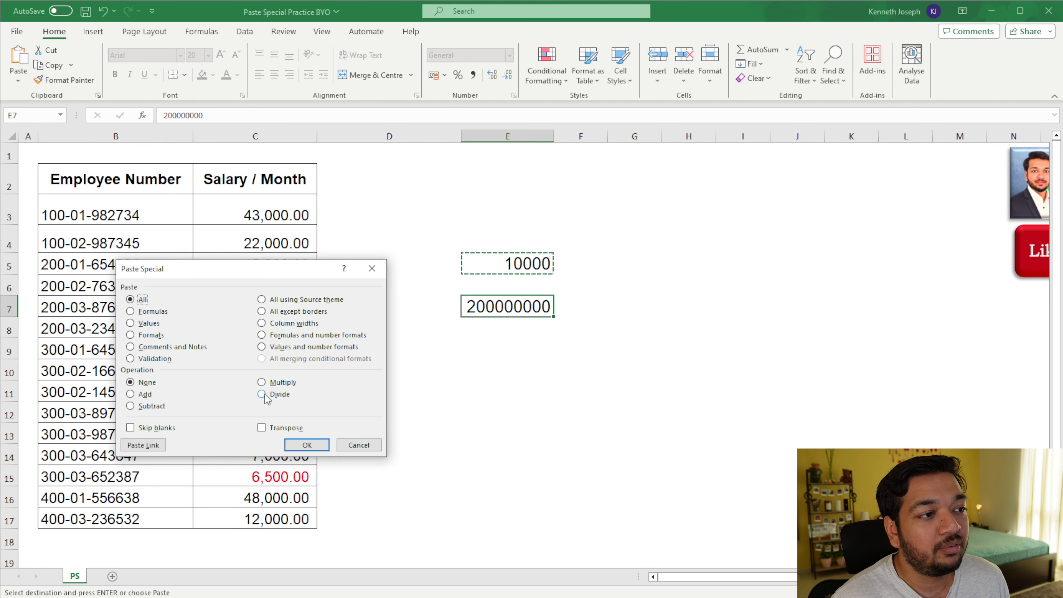
pyautogui.click(306, 445)
pyautogui.click(493, 421)
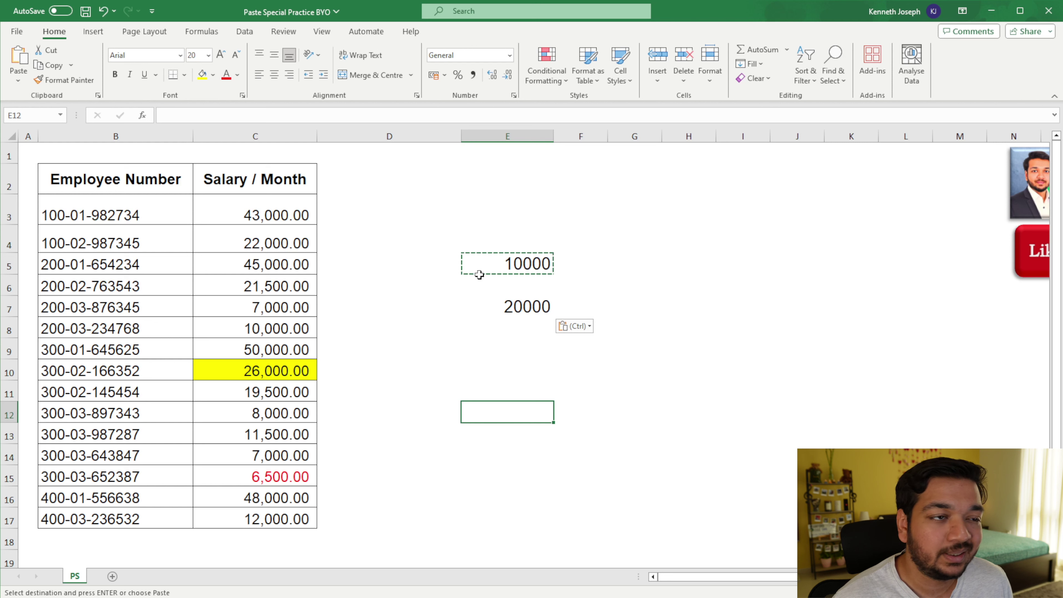
pyautogui.doubleClick(551, 138)
pyautogui.click(541, 228)
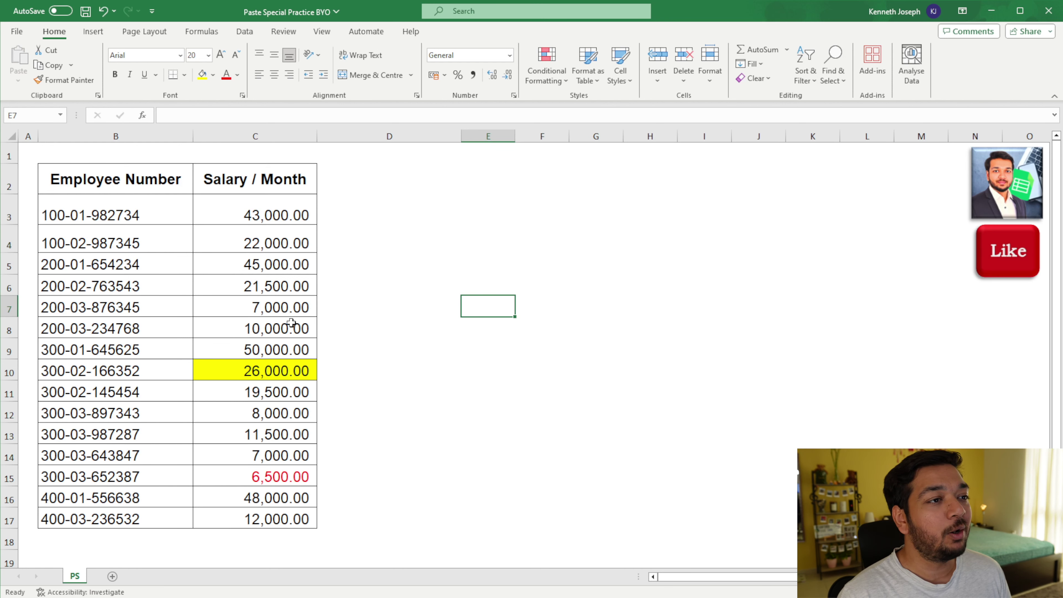
# - Clear the salary values in C7:C9 to leave blank cells in the Salary / Month column
pyautogui.moveTo(284, 308); pyautogui.dragTo(283, 354)
pyautogui.press('Delete')
pyautogui.click(457, 390)
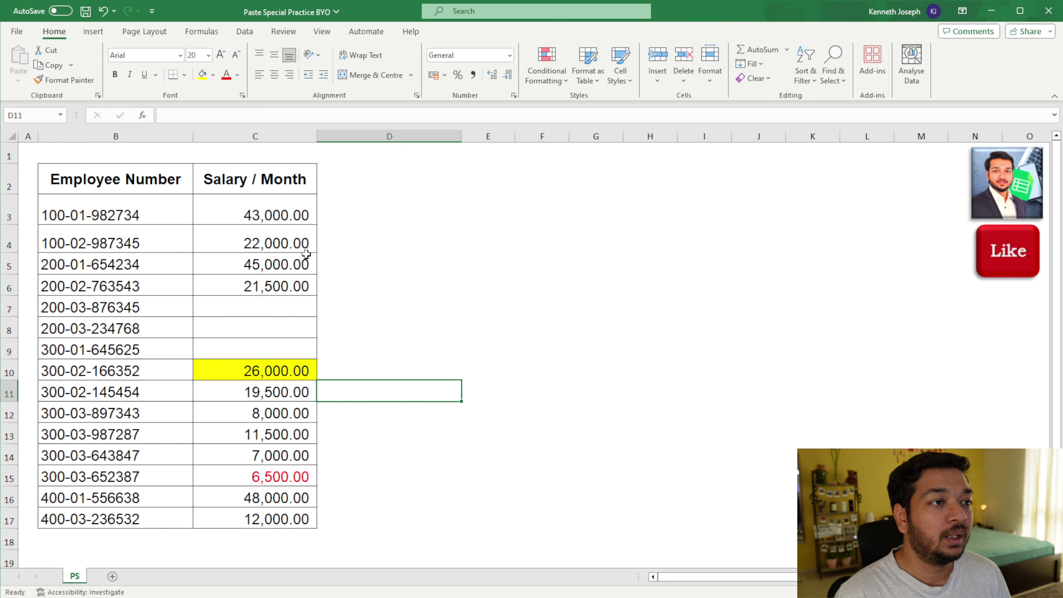
# - Copy the salary range C3:C17, including its blank cells
pyautogui.moveTo(285, 215); pyautogui.dragTo(284, 541)
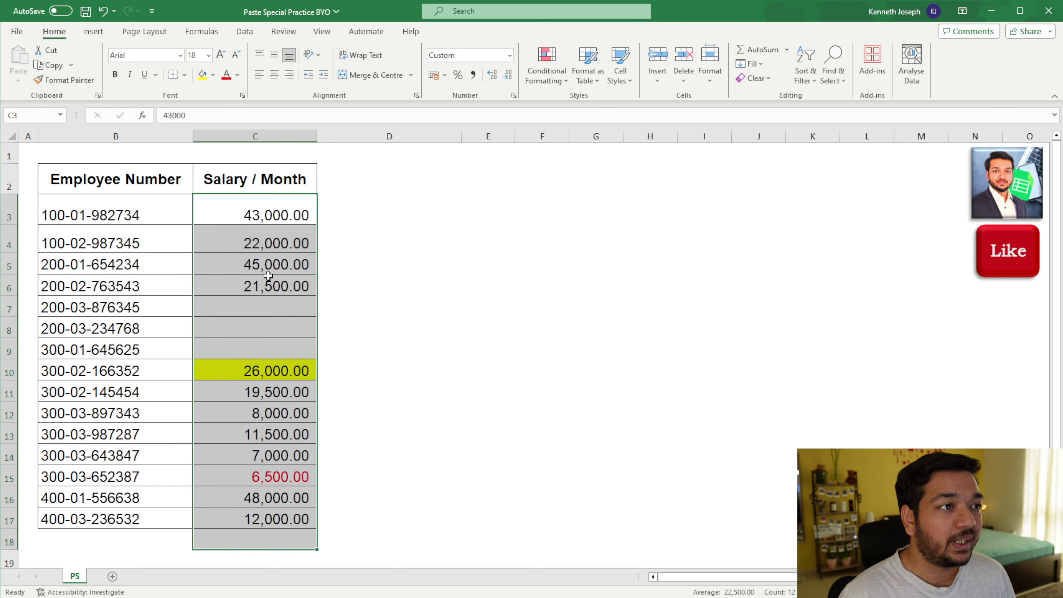
pyautogui.click(215, 207)
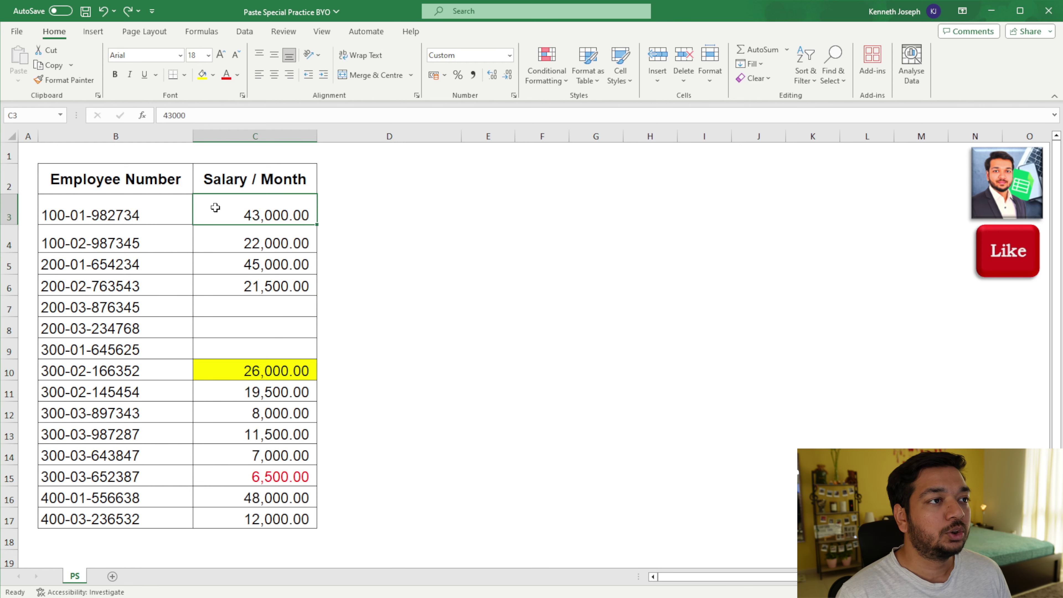
pyautogui.moveTo(218, 205); pyautogui.dragTo(238, 517)
pyautogui.hotkey('ctrl', 'c')
# - Paste the copied salaries normally starting at D3, check the formatting of D7:D9, and undo the paste
pyautogui.click(377, 213)
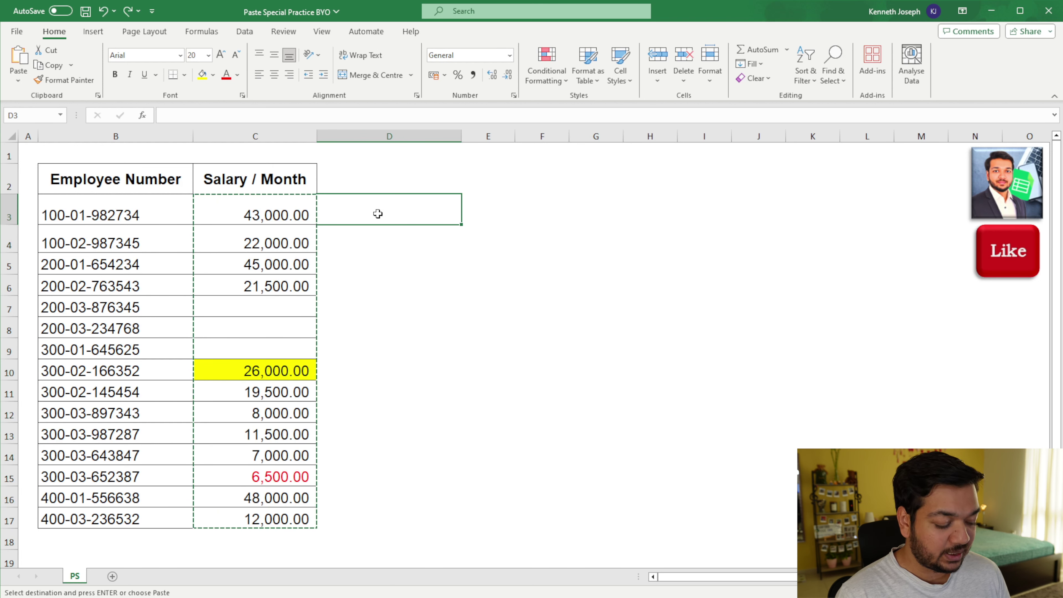
pyautogui.hotkey('ctrl', 'v')
pyautogui.click(573, 267)
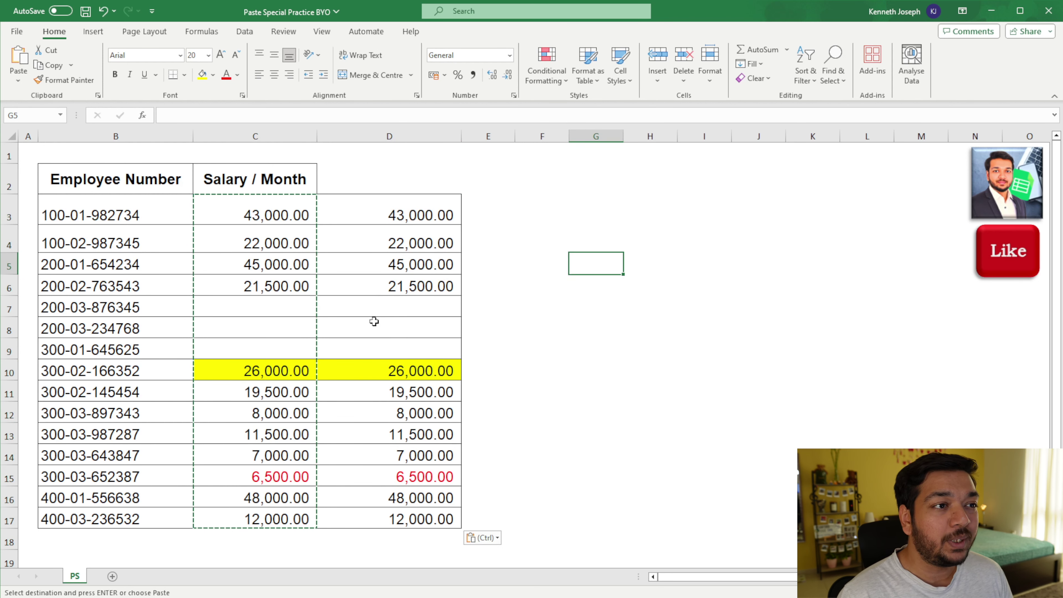
pyautogui.moveTo(399, 303); pyautogui.dragTo(394, 341)
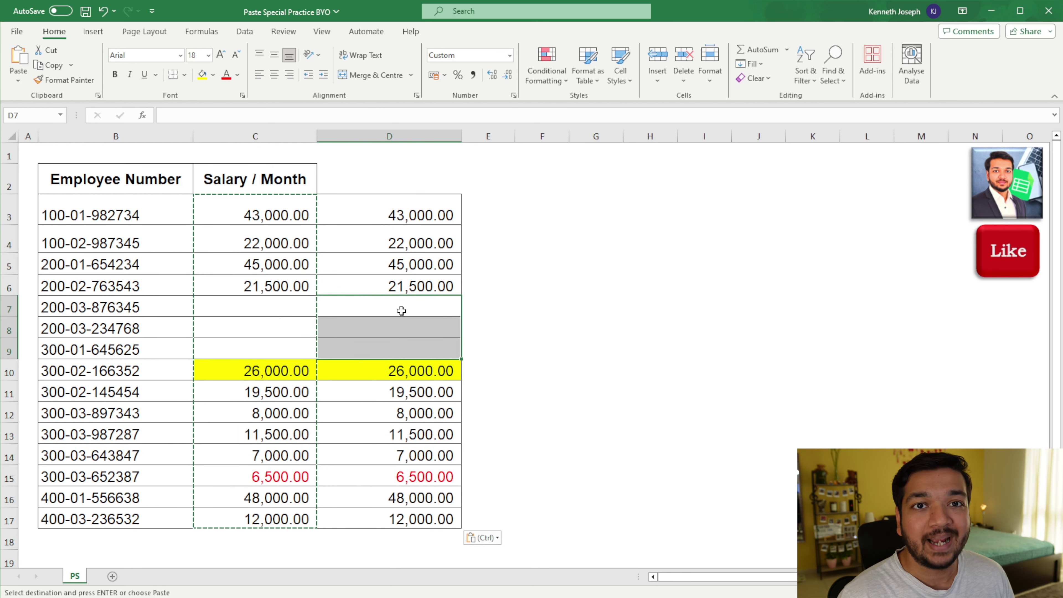
pyautogui.hotkey('ctrl', 'z')
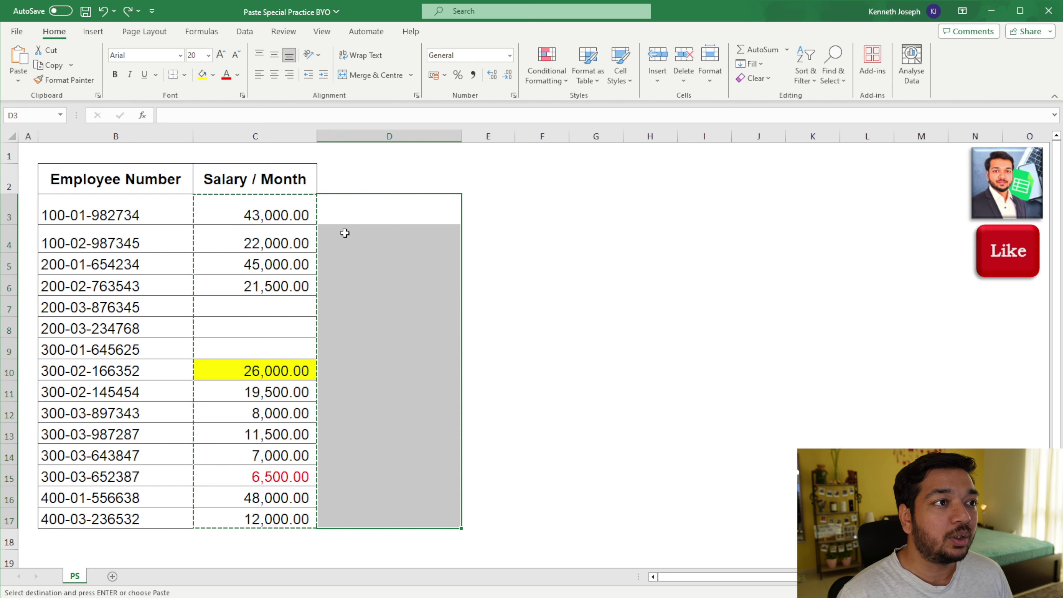
# - Paste the copied salaries at D3 through Paste Special with Skip blanks enabled, check D7:D9, and undo the paste
pyautogui.click(352, 213)
pyautogui.click(17, 81)
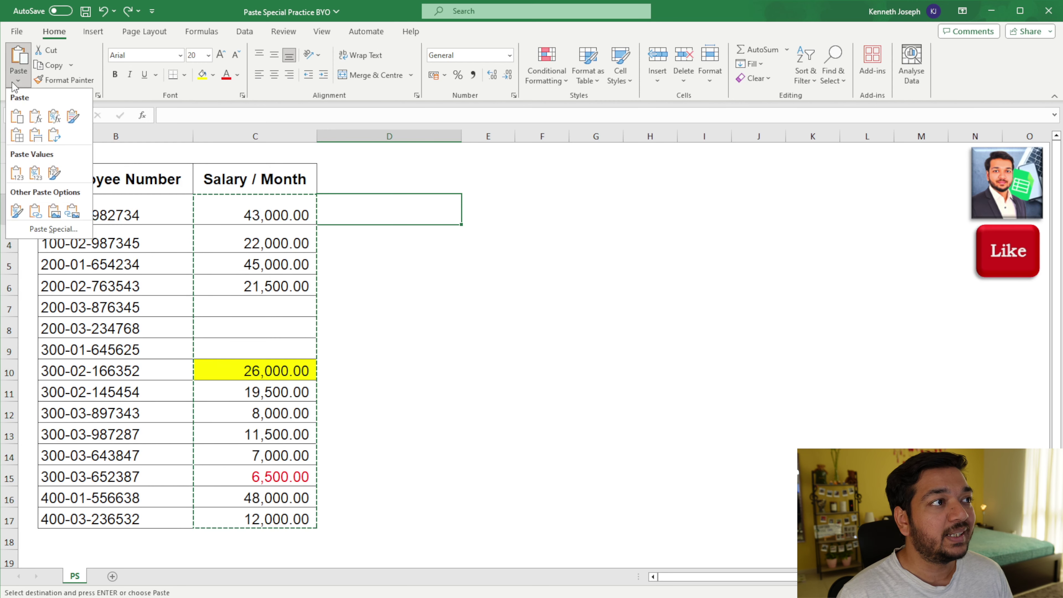
pyautogui.click(74, 229)
pyautogui.click(161, 429)
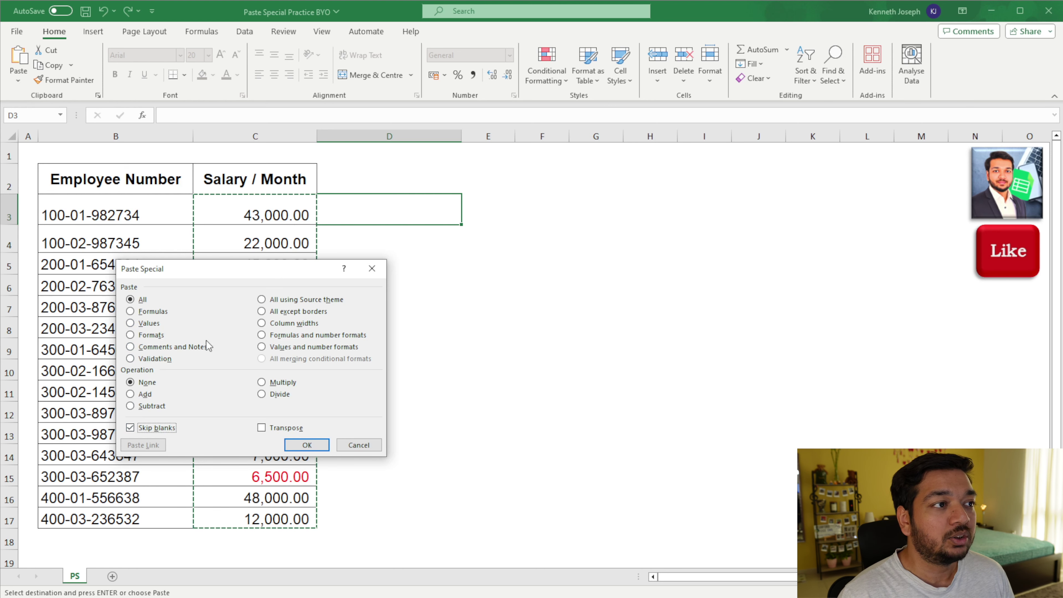
pyautogui.click(324, 445)
pyautogui.click(460, 305)
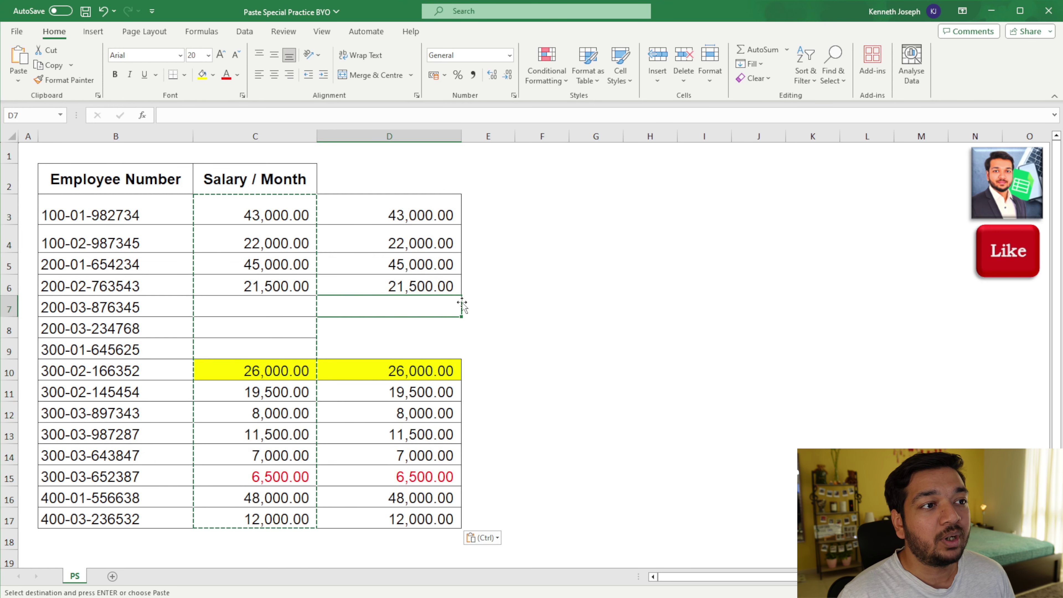
pyautogui.click(438, 451)
pyautogui.click(393, 308)
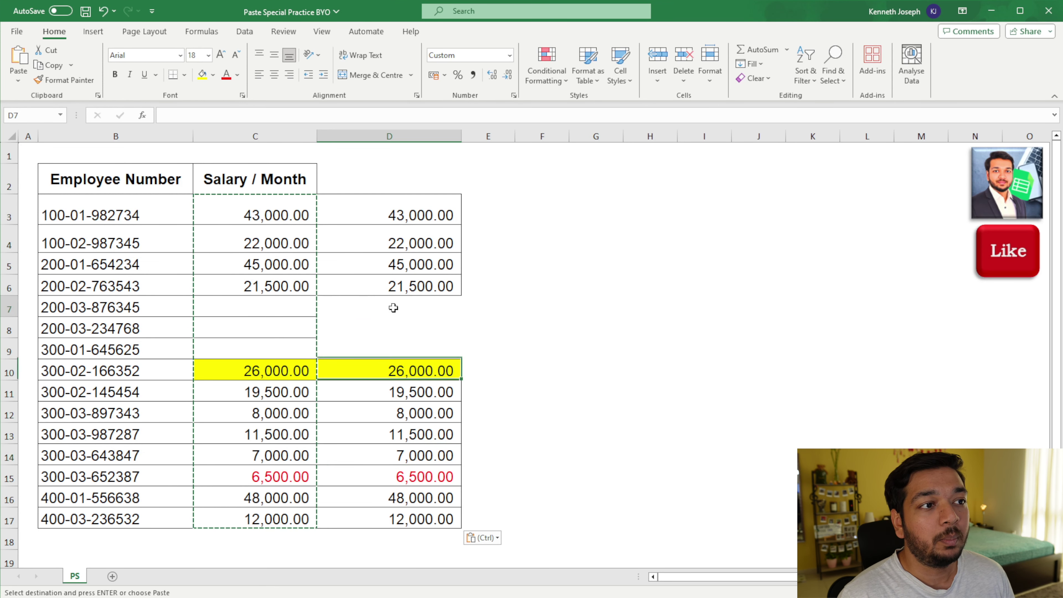
pyautogui.moveTo(393, 307); pyautogui.dragTo(391, 347)
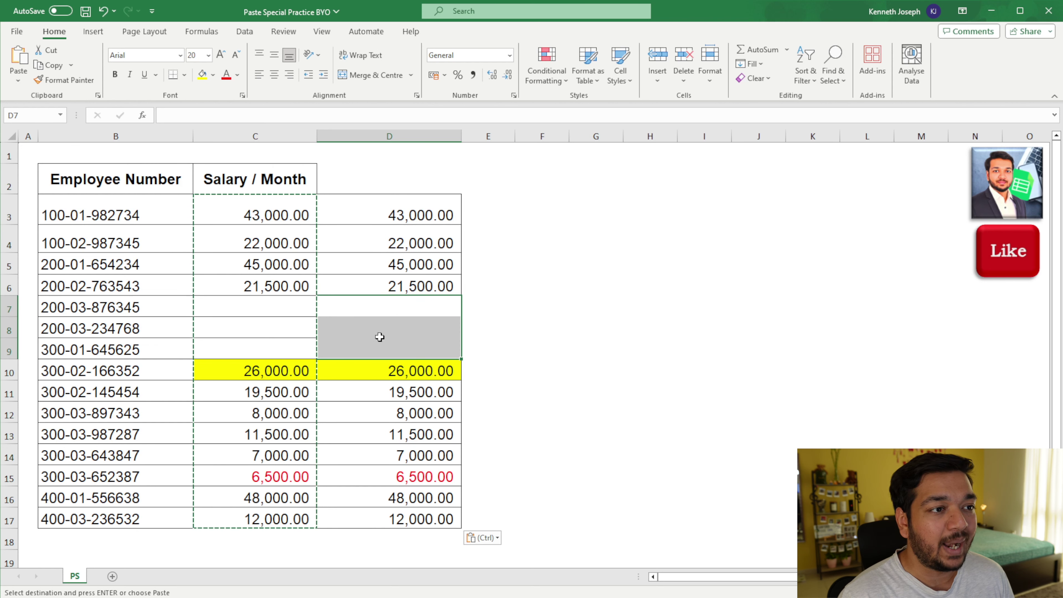
pyautogui.hotkey('ctrl', 'z')
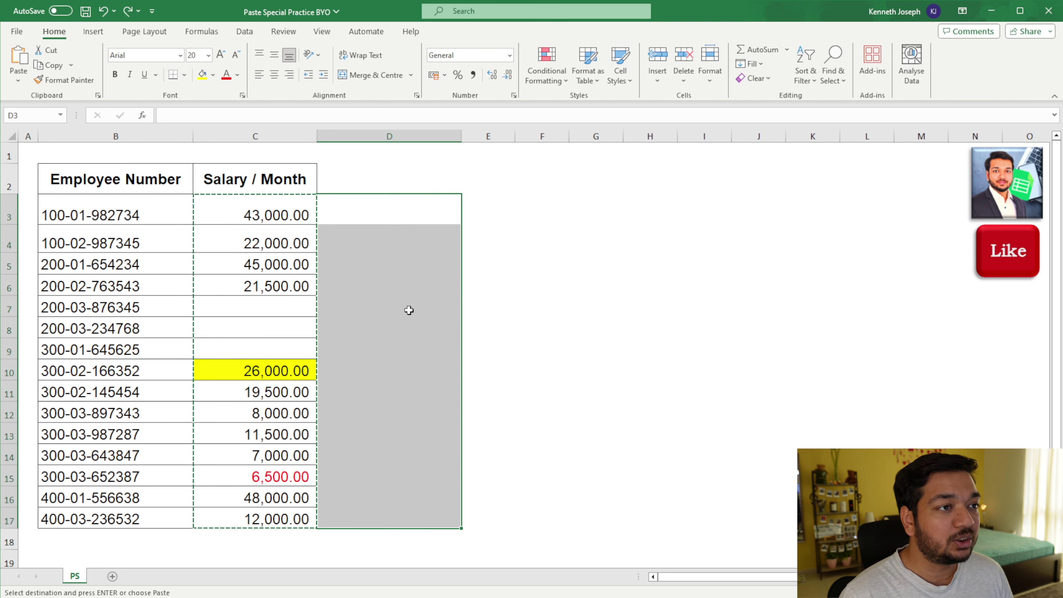
# - Paste only the values of the copied salaries starting at D3, using Paste Special with Skip blanks enabled
pyautogui.click(405, 260)
pyautogui.click(387, 184)
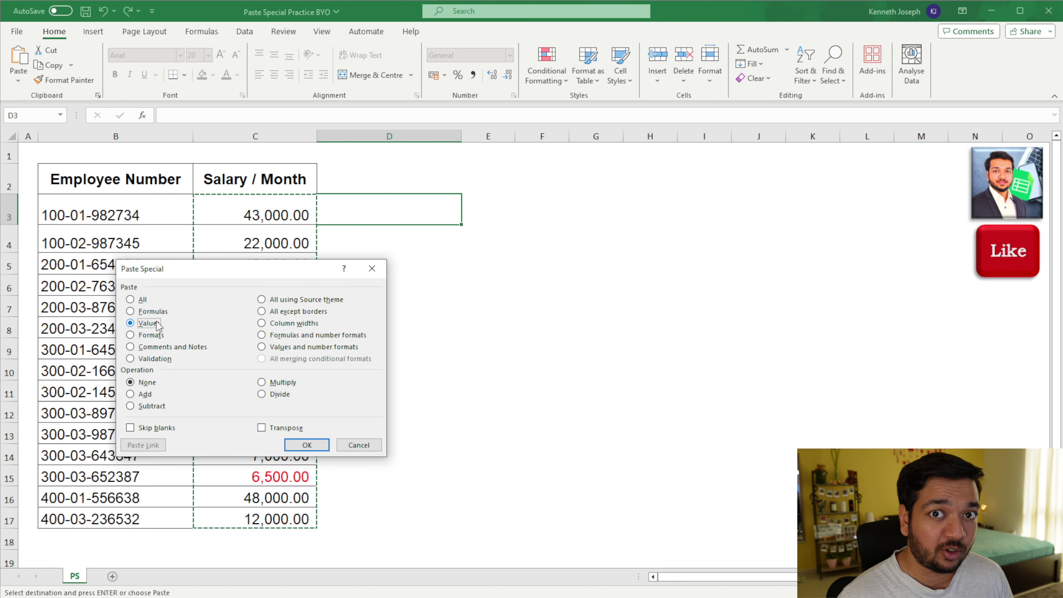
pyautogui.click(131, 428)
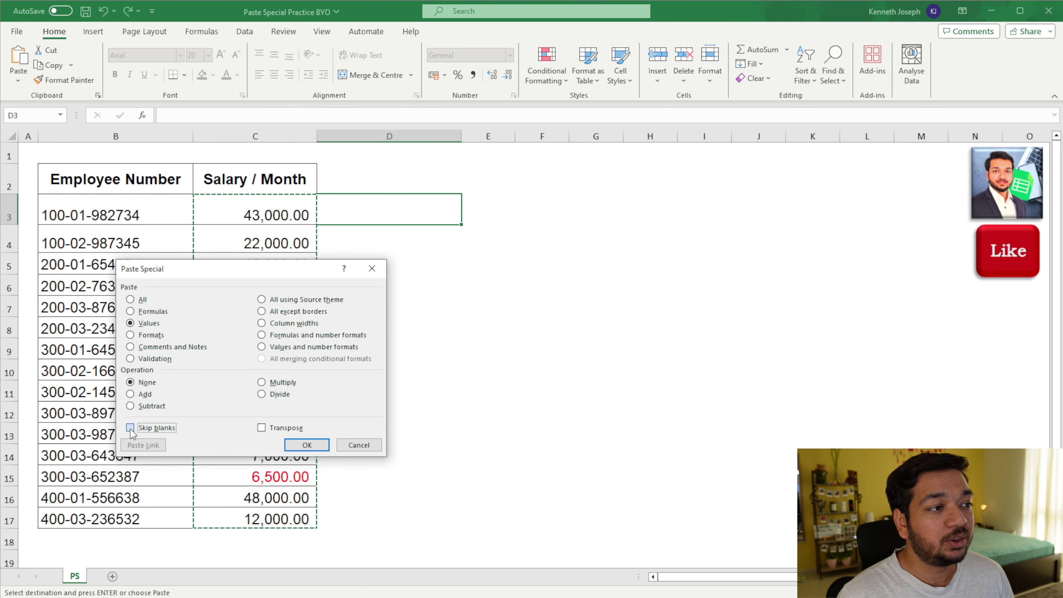
pyautogui.click(307, 444)
pyautogui.click(527, 396)
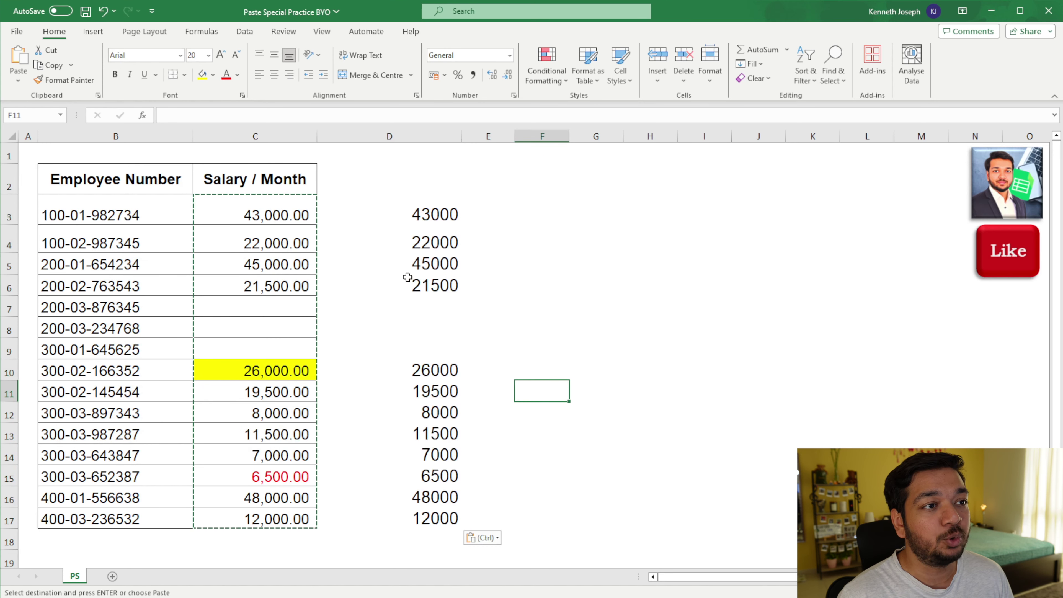
# - Compare the pasted values in column D with the formatted and blank source cells in column C
pyautogui.click(417, 218)
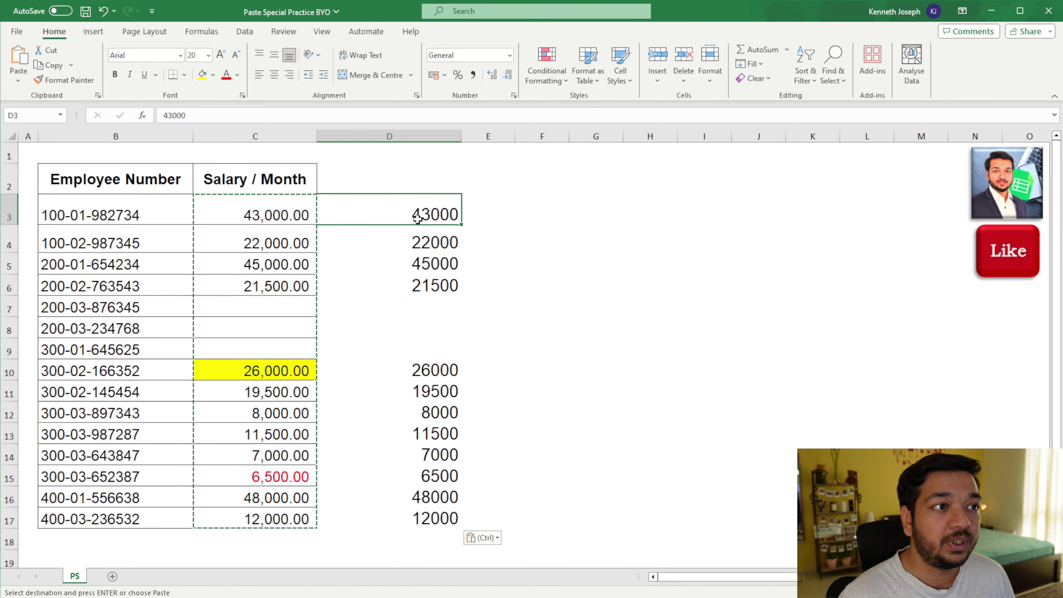
pyautogui.click(296, 368)
pyautogui.click(297, 471)
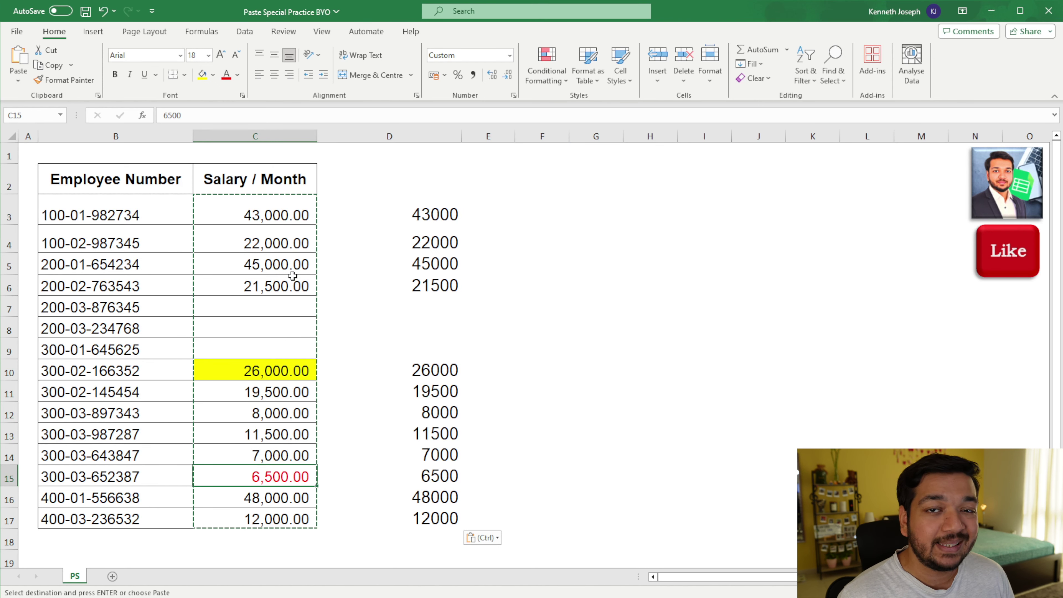
pyautogui.moveTo(407, 220); pyautogui.dragTo(408, 350)
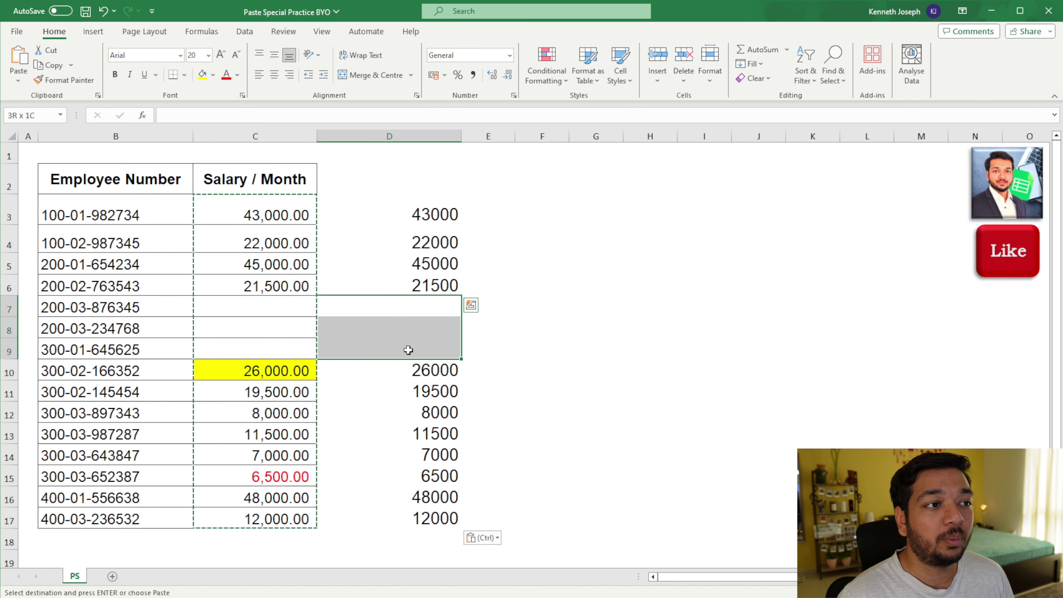
pyautogui.moveTo(246, 305); pyautogui.dragTo(249, 341)
pyautogui.click(414, 323)
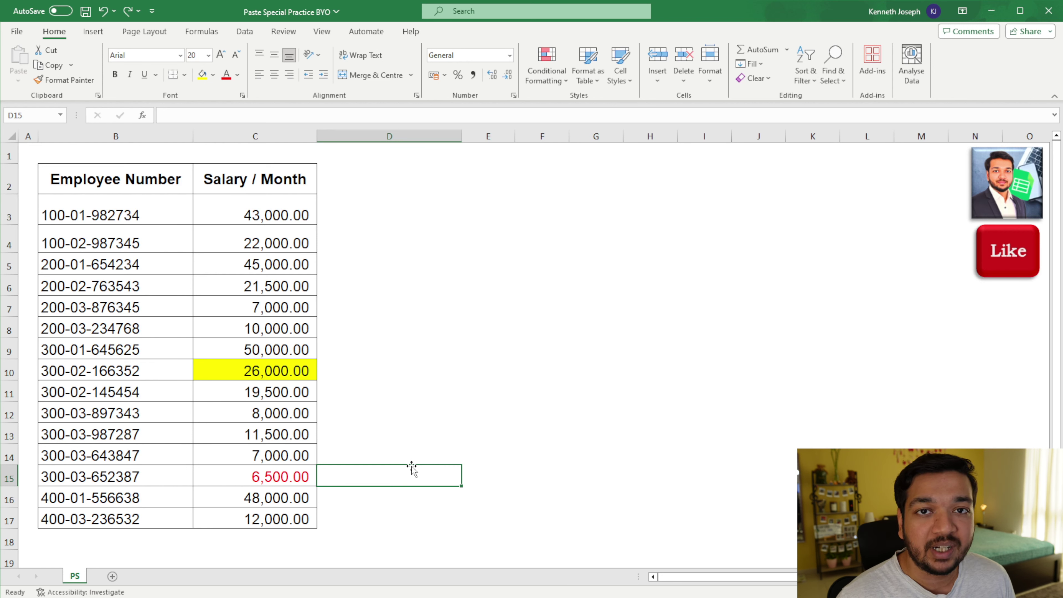
# - Copy the Employee Number column B2:B17, header included
pyautogui.click(121, 185)
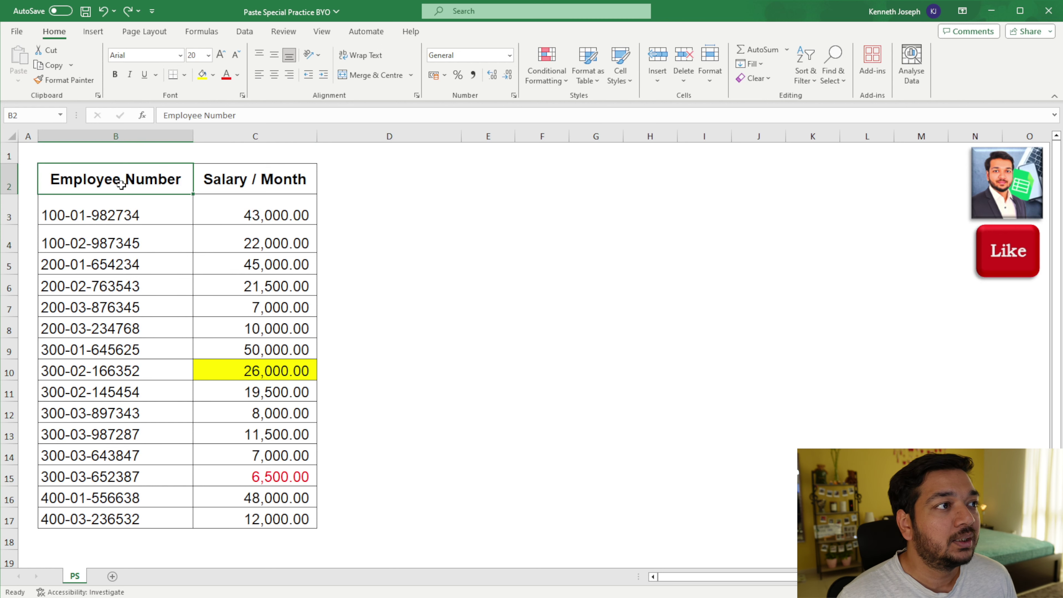
pyautogui.moveTo(149, 173)
pyautogui.mouseDown()
pyautogui.moveTo(109, 372)
pyautogui.moveTo(102, 506)
pyautogui.moveTo(78, 508)
pyautogui.mouseUp()
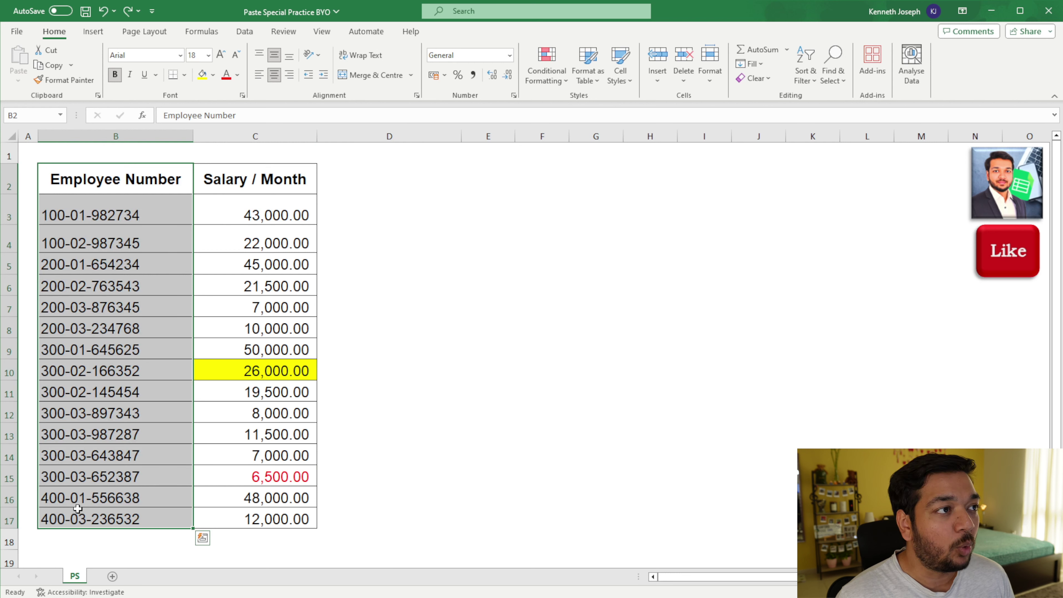
pyautogui.hotkey('ctrl', 'q')
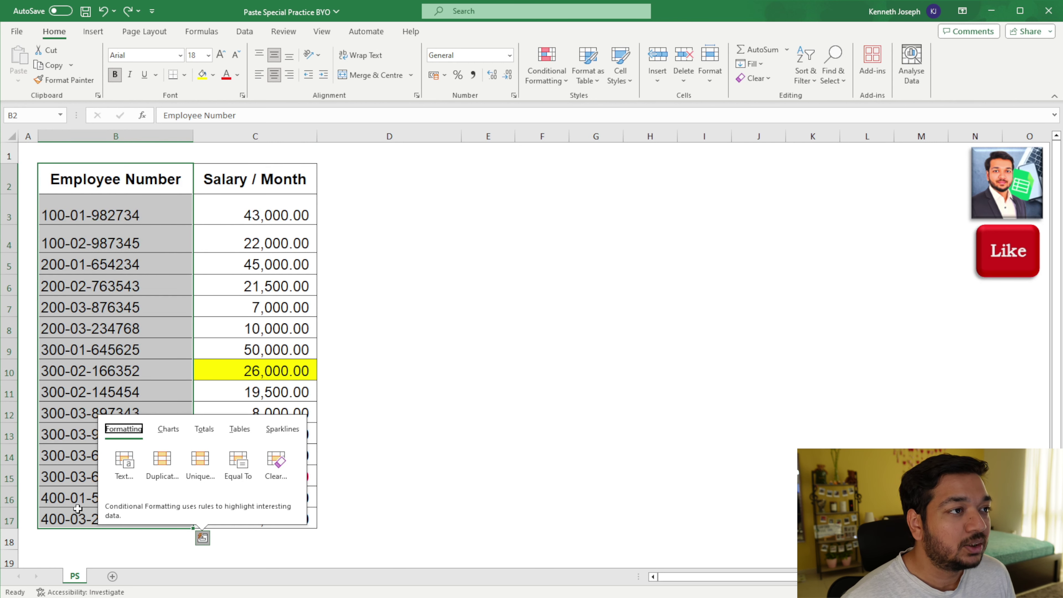
pyautogui.press('Escape')
pyautogui.hotkey('ctrl', 'c')
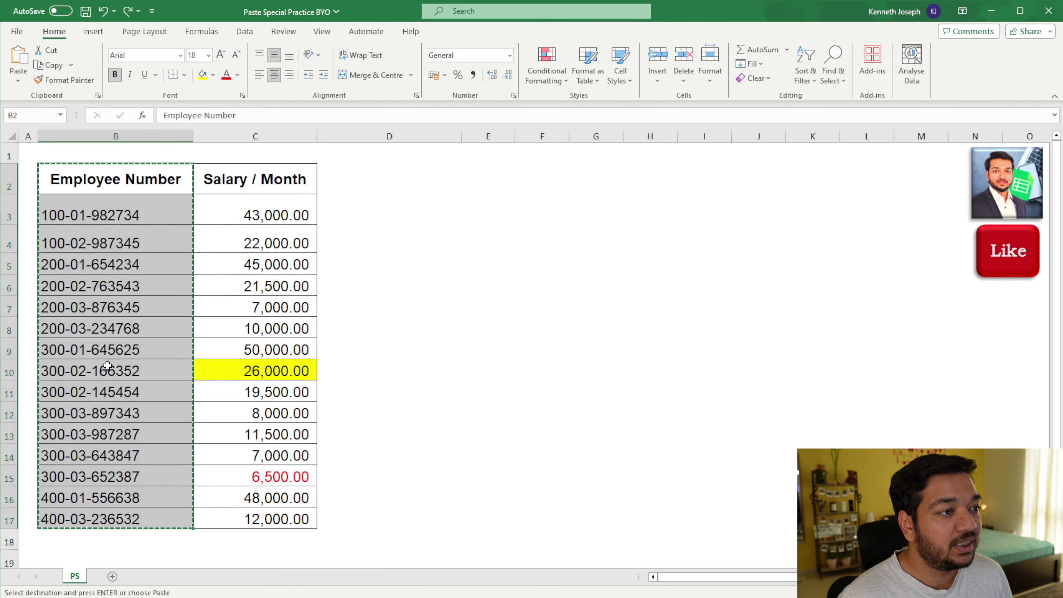
# - Paste the copied column as a row at B19 using Paste Special's Transpose option, check its first cells, and undo the paste
pyautogui.scroll(-3, 105, 398)
pyautogui.click(95, 373)
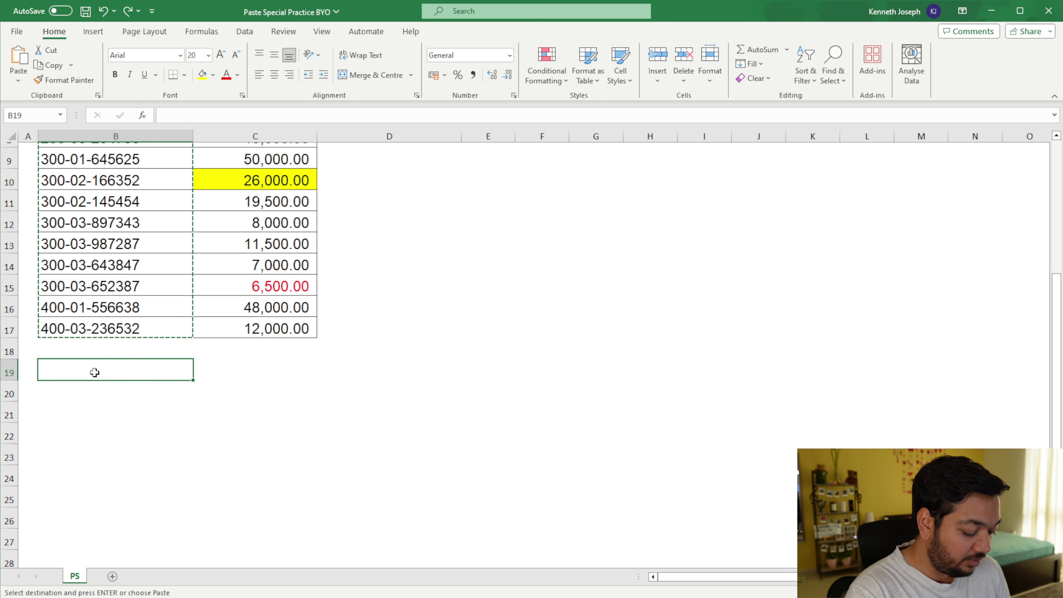
pyautogui.hotkey('ctrl', 'alt', 'v')
pyautogui.click(292, 429)
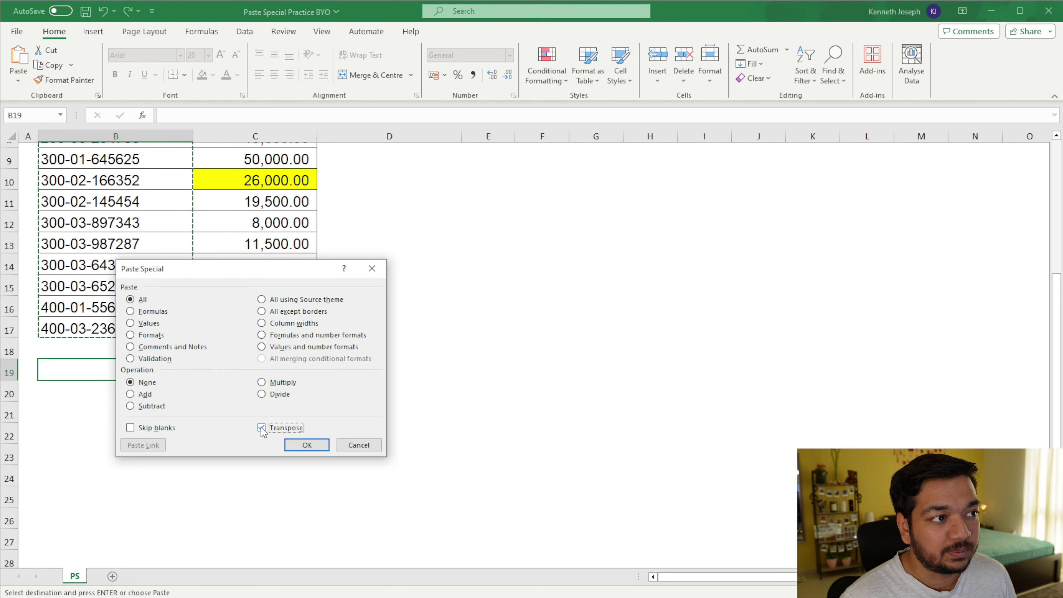
pyautogui.click(321, 446)
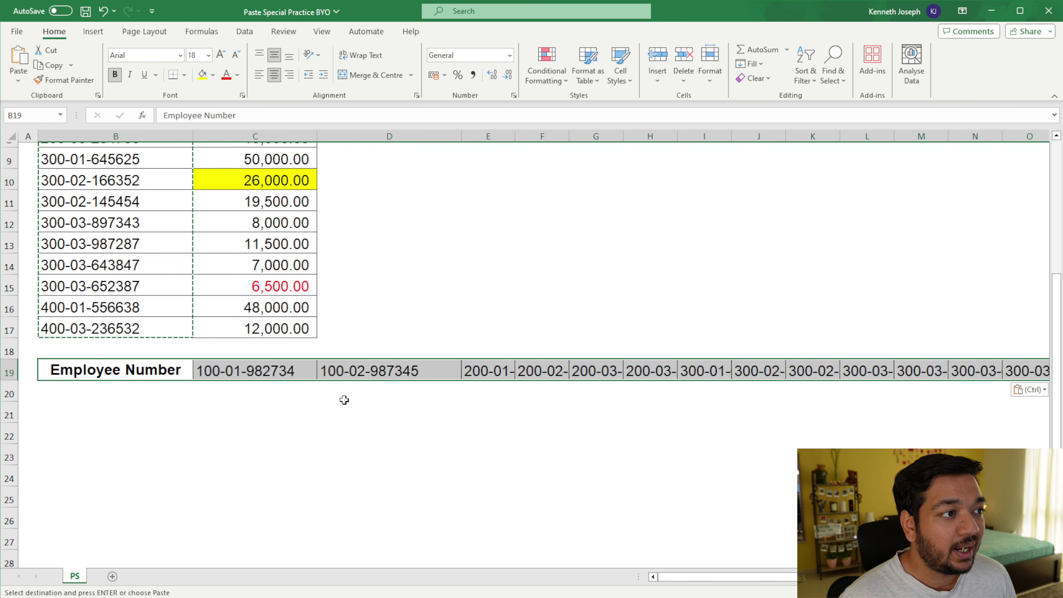
pyautogui.click(96, 372)
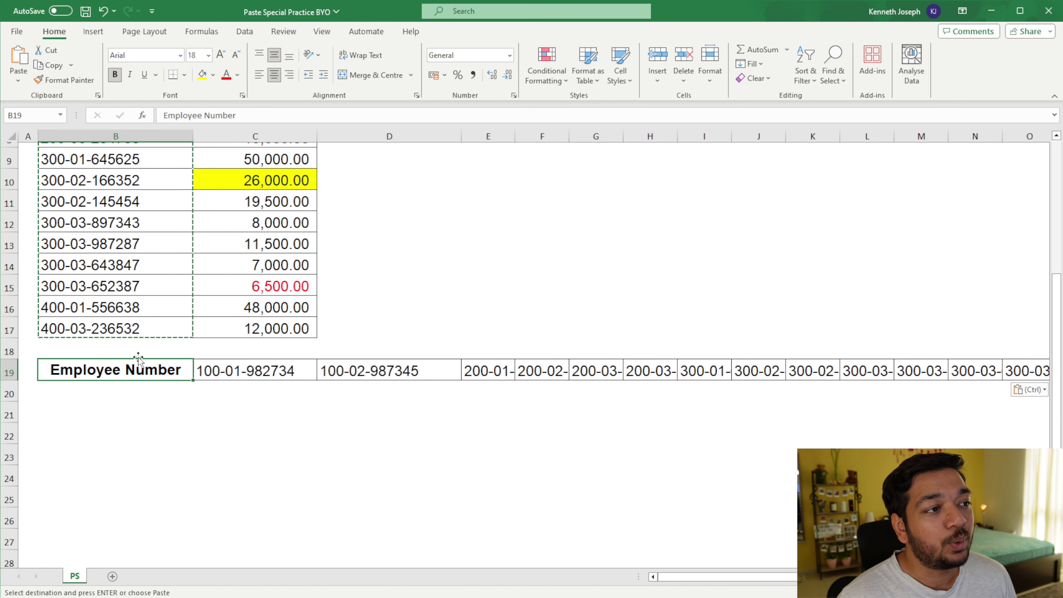
pyautogui.click(239, 372)
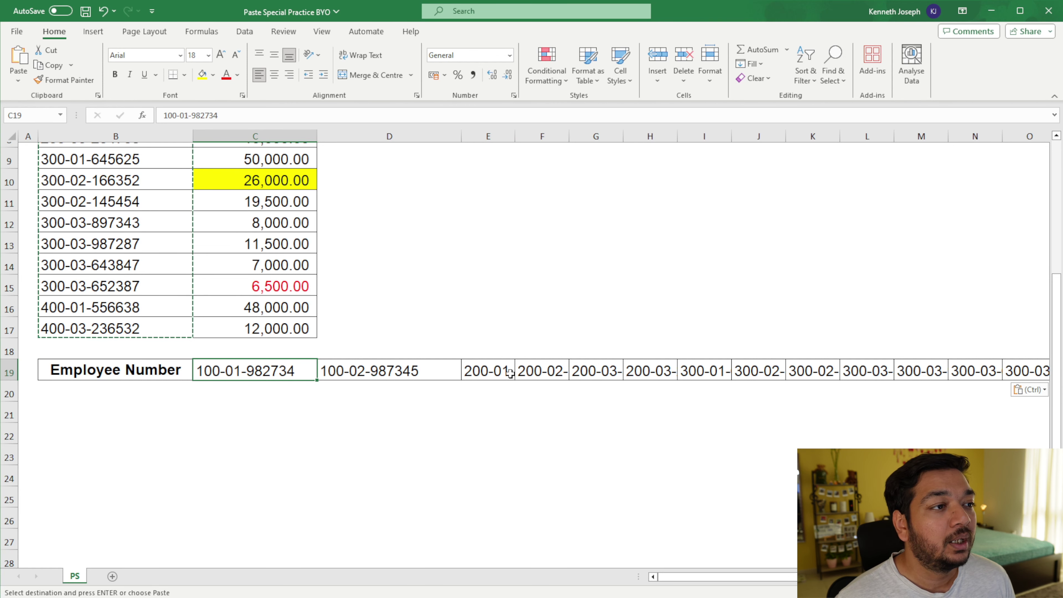
pyautogui.hotkey('ctrl', 'z')
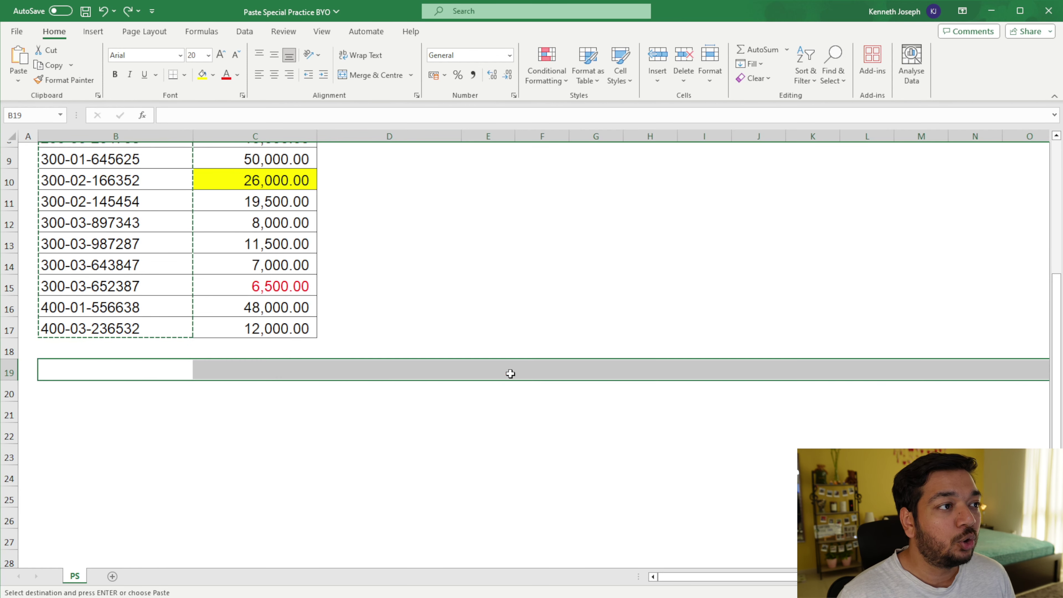
# - Copy the whole employee table B2:C17 and paste it transposed starting at B19 using Paste Special
pyautogui.scroll(3, 375, 325)
pyautogui.moveTo(95, 178); pyautogui.dragTo(257, 515)
pyautogui.scroll(-3, 255, 513)
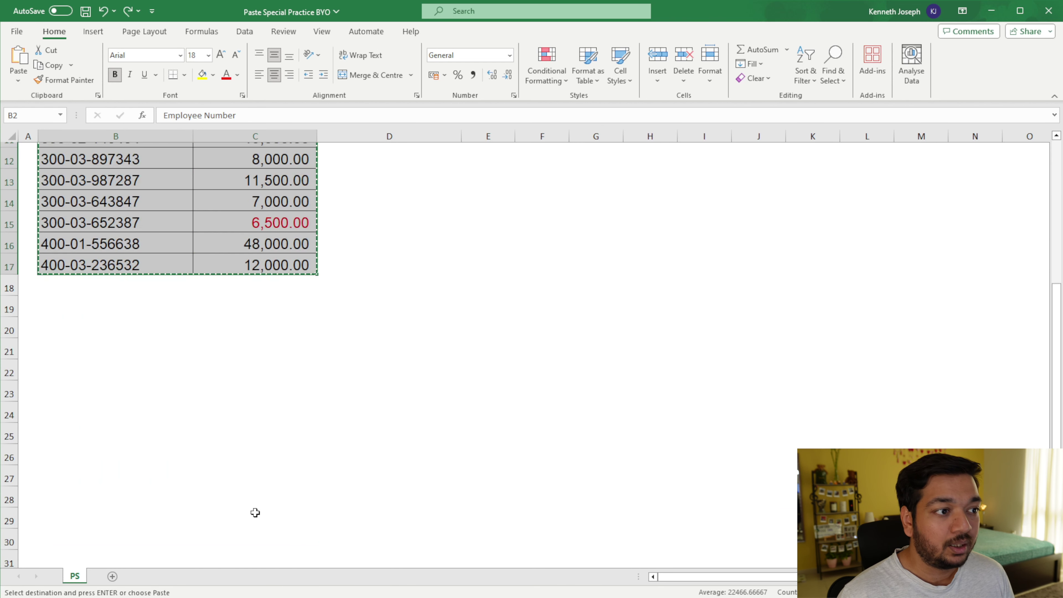
pyautogui.click(79, 291)
pyautogui.click(81, 304)
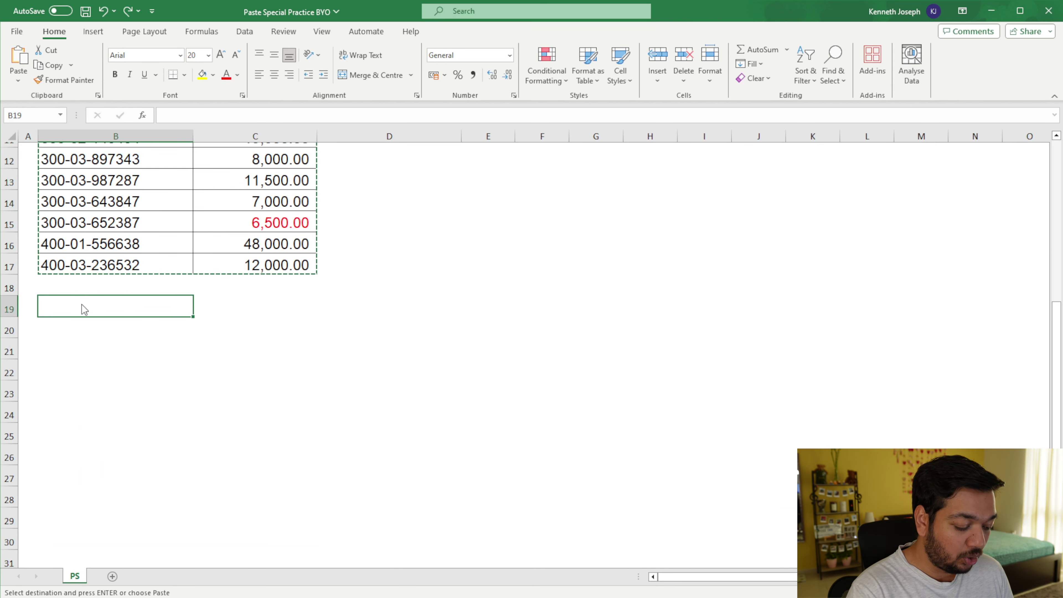
pyautogui.hotkey('ctrl', 'alt', 'v')
pyautogui.hotkey('alt', 'e')
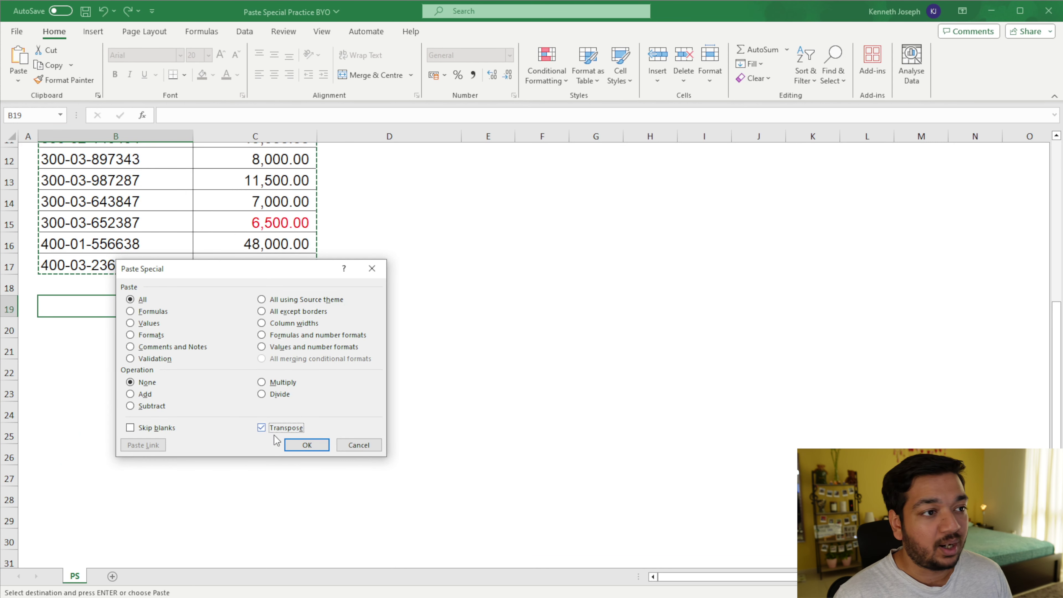
pyautogui.click(310, 445)
pyautogui.click(355, 414)
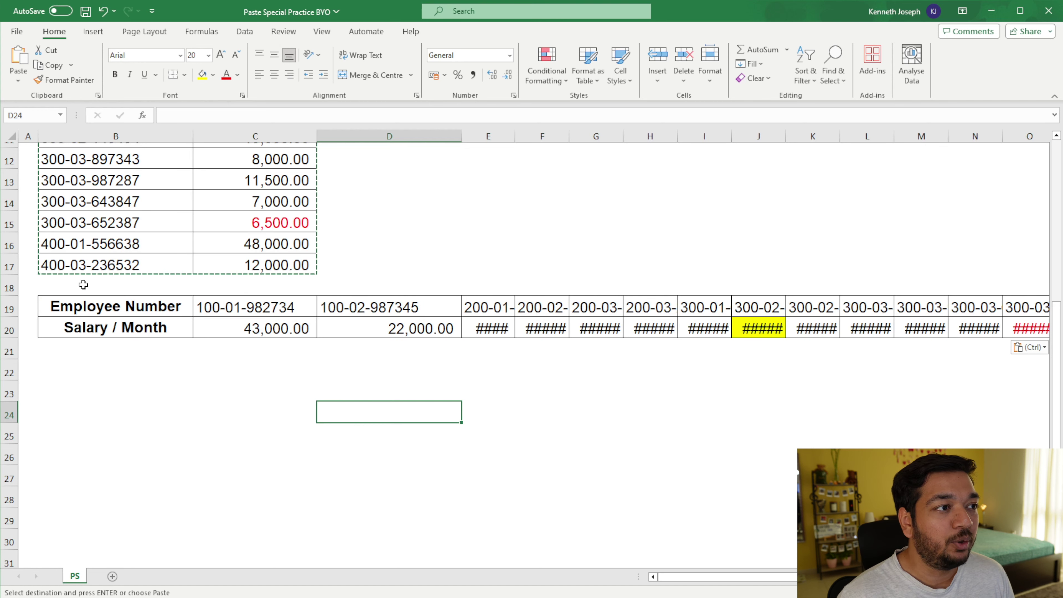
# - Check the transposed Employee Number and Salary / Month rows in rows 19 and 20
pyautogui.click(83, 308)
pyautogui.click(2, 308)
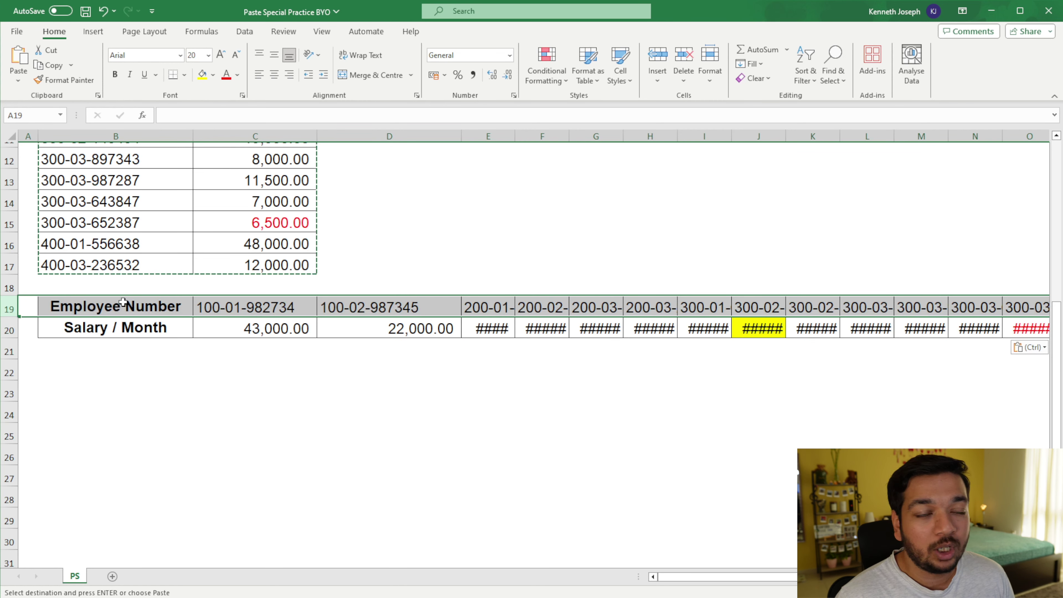
pyautogui.click(9, 328)
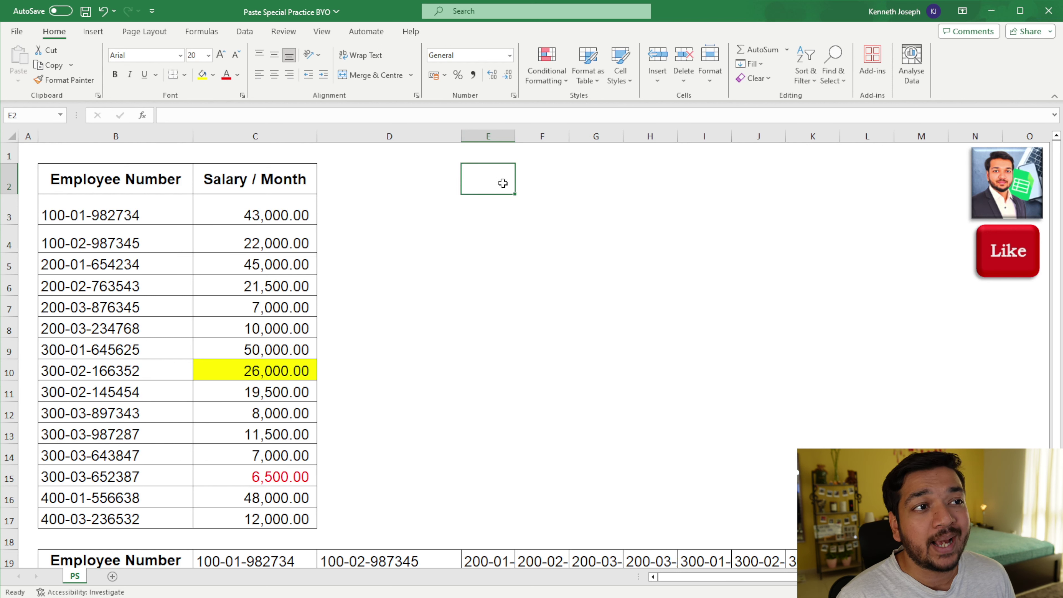
# - Link E2 to the Employee Number header with the absolute reference =$B$2, review the formula, and clear the cell
pyautogui.click(128, 178)
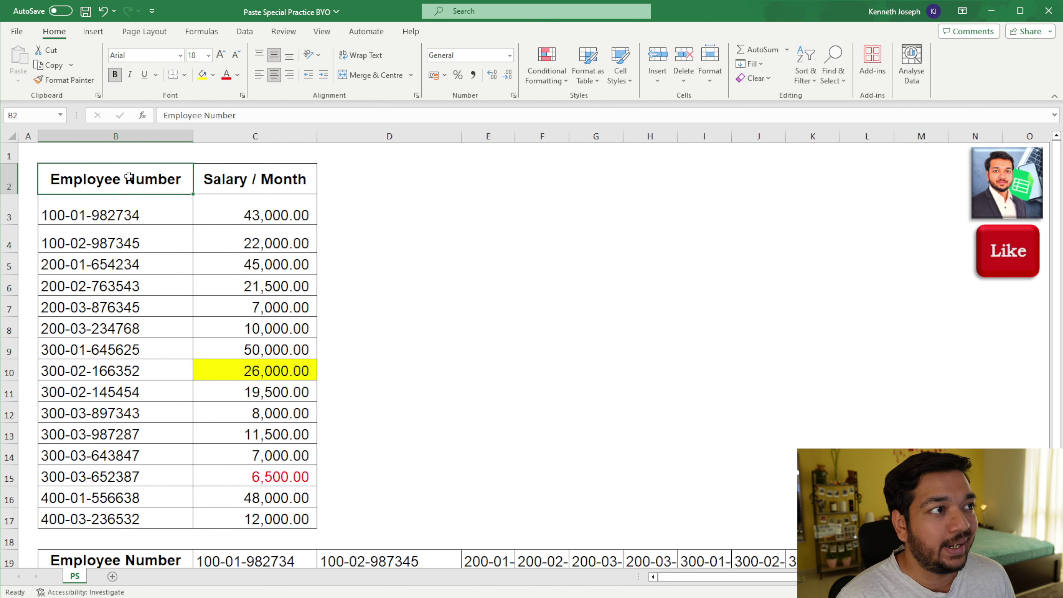
pyautogui.click(491, 184)
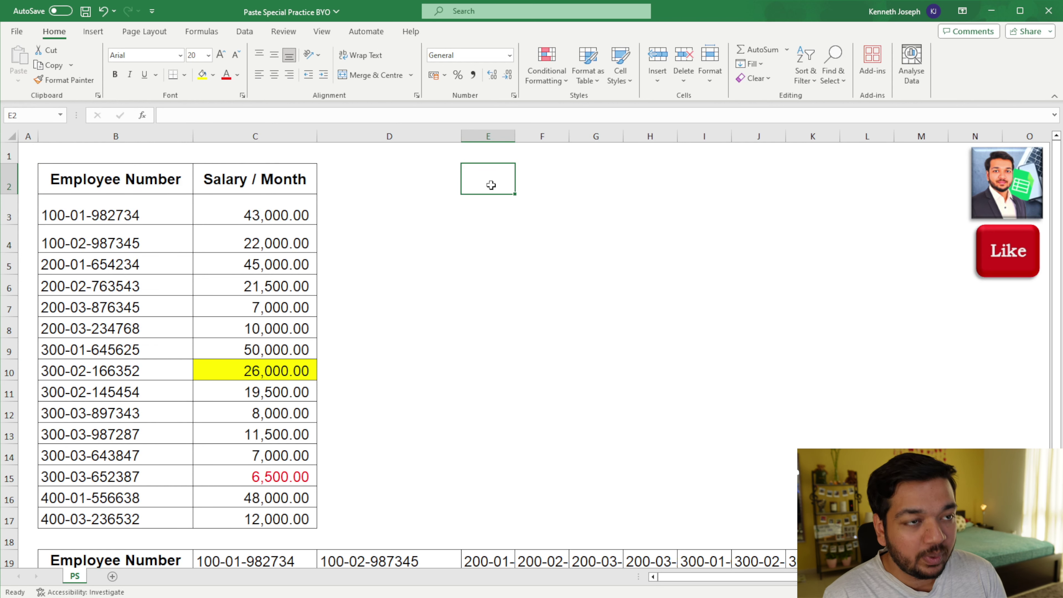
pyautogui.write('=')
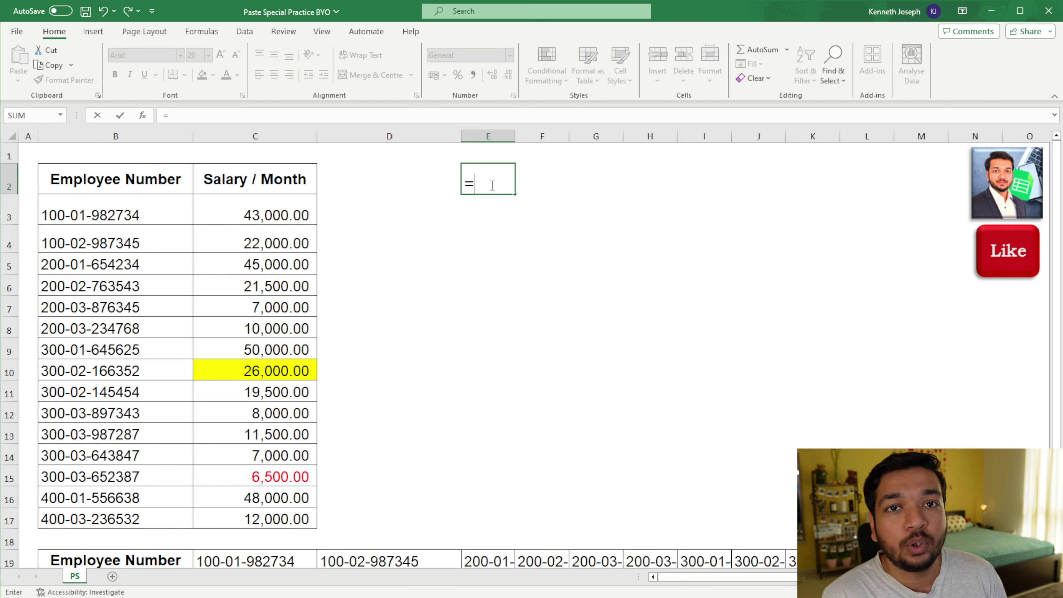
pyautogui.click(114, 175)
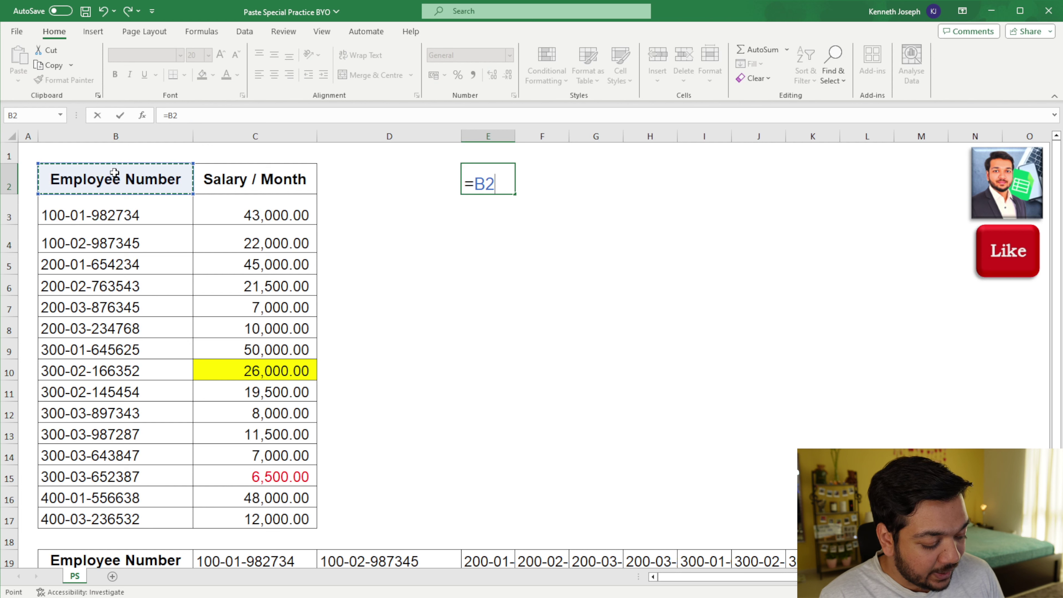
pyautogui.press('F4')
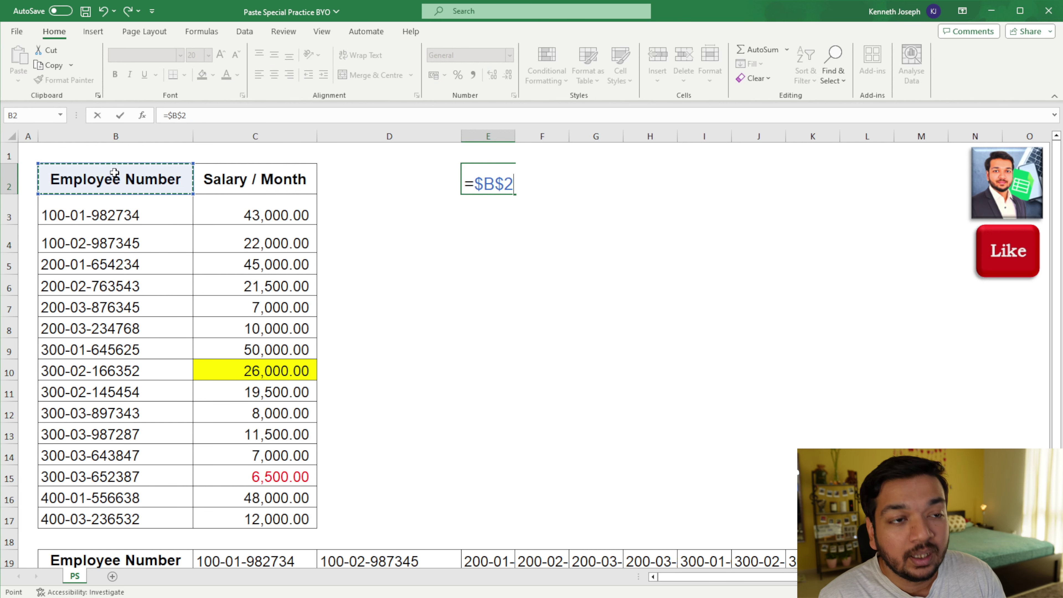
pyautogui.press('Return')
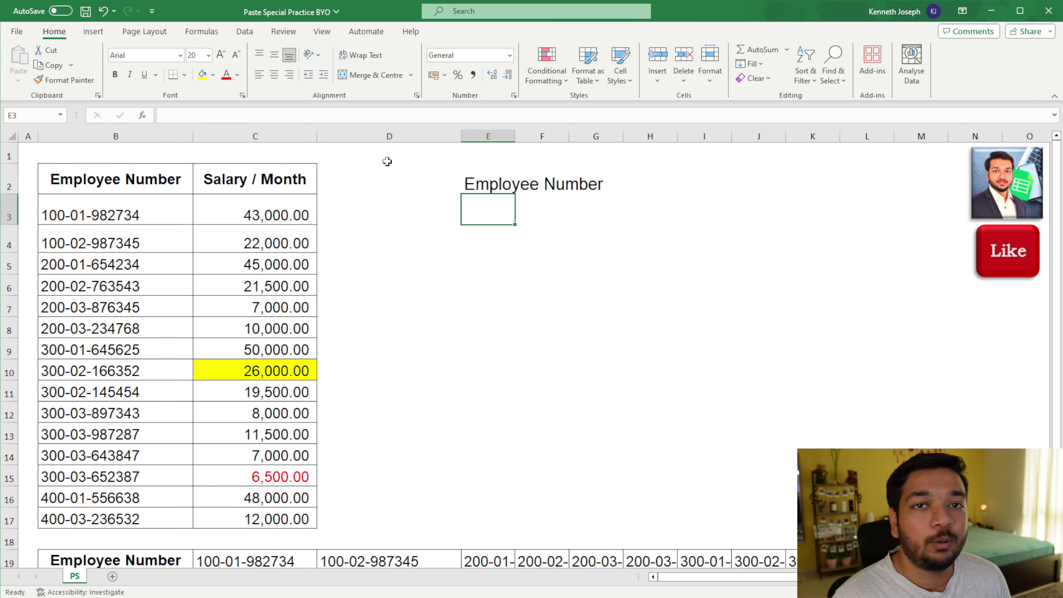
pyautogui.click(472, 177)
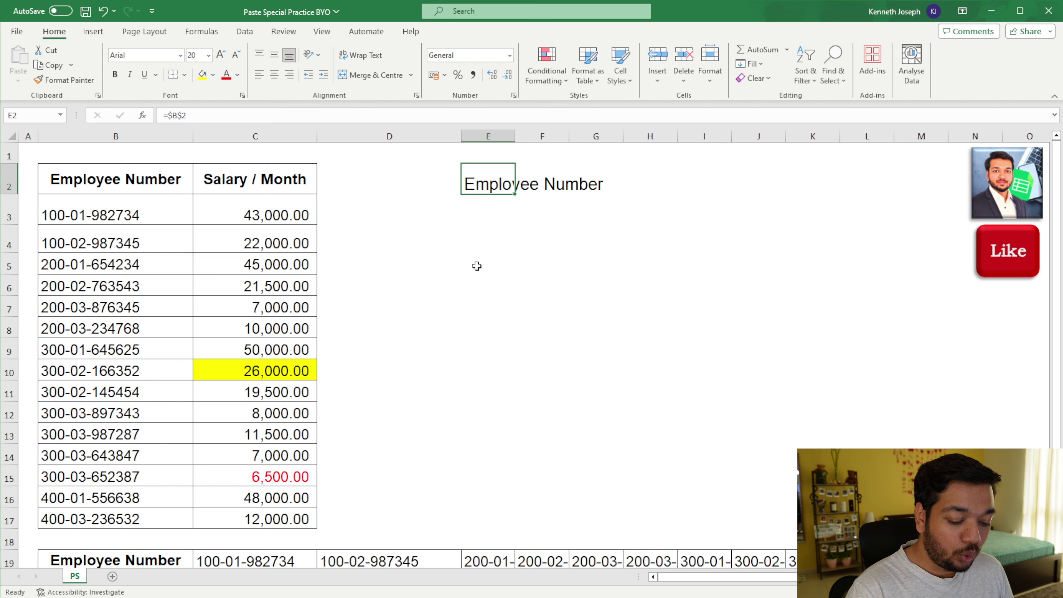
pyautogui.press('Delete')
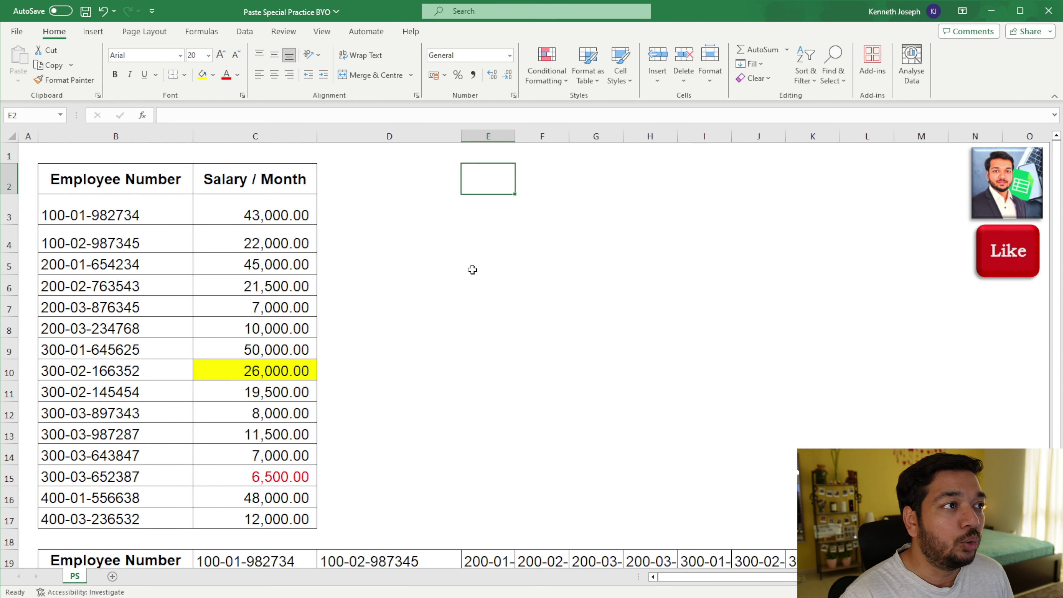
# - Copy the Employee Number header in B2 and paste it into E2 as a link using Paste Special
pyautogui.click(151, 185)
pyautogui.hotkey('ctrl', 'c')
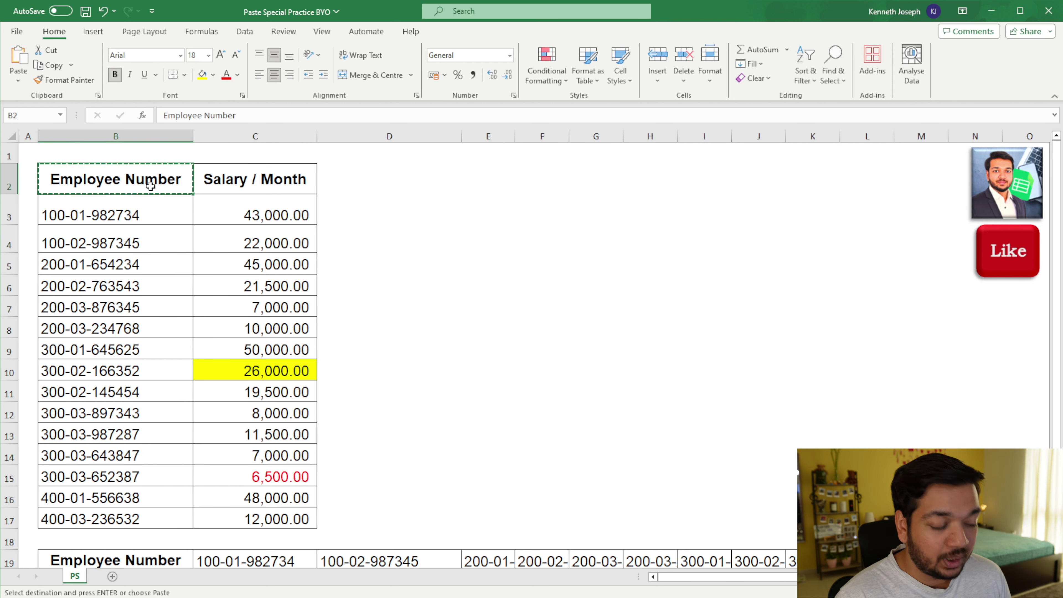
pyautogui.click(491, 173)
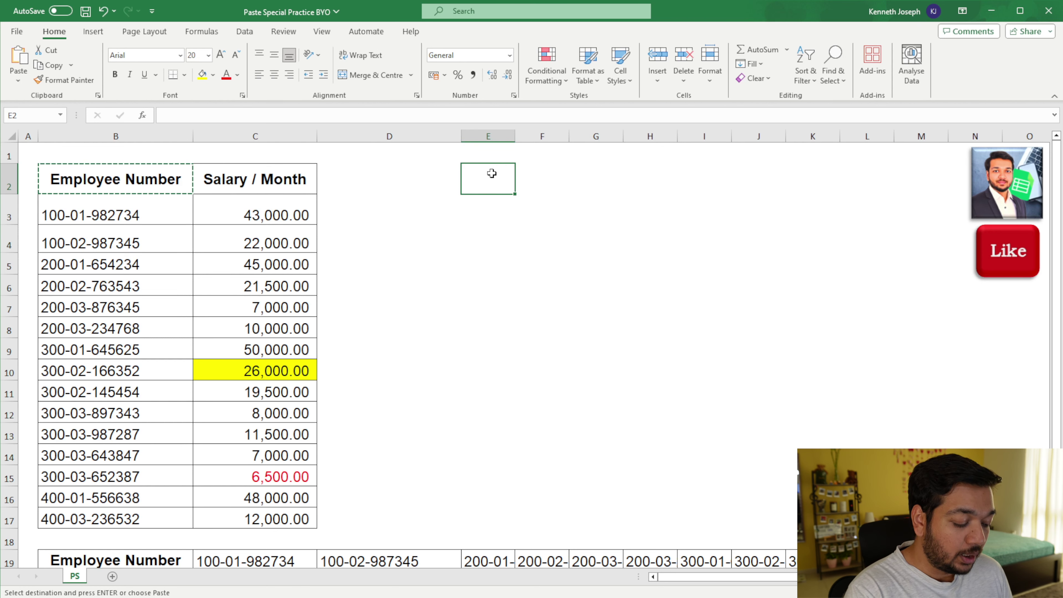
pyautogui.hotkey('ctrl', 'alt', 'v')
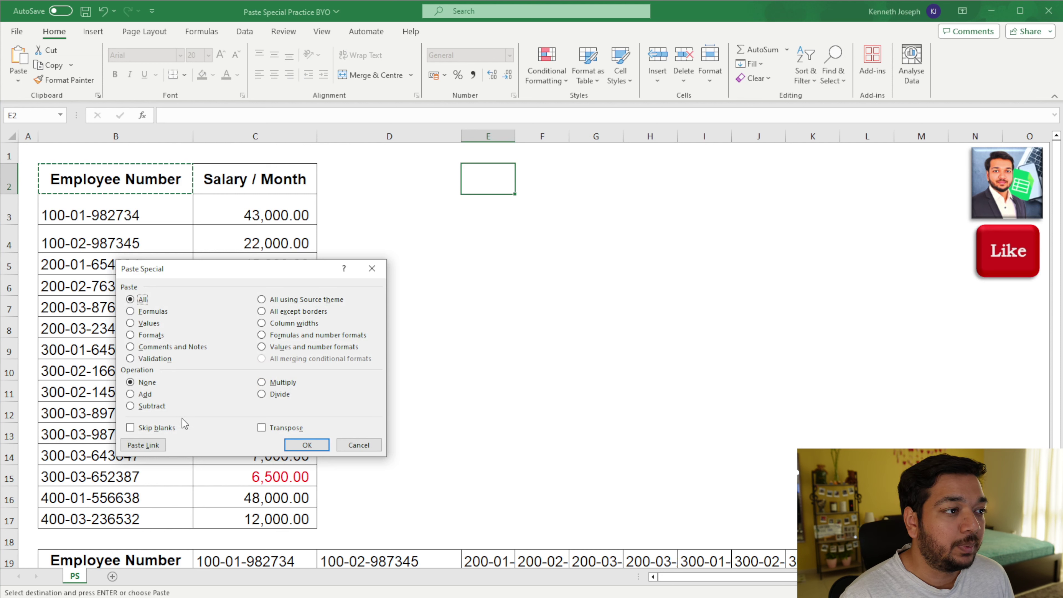
pyautogui.click(154, 448)
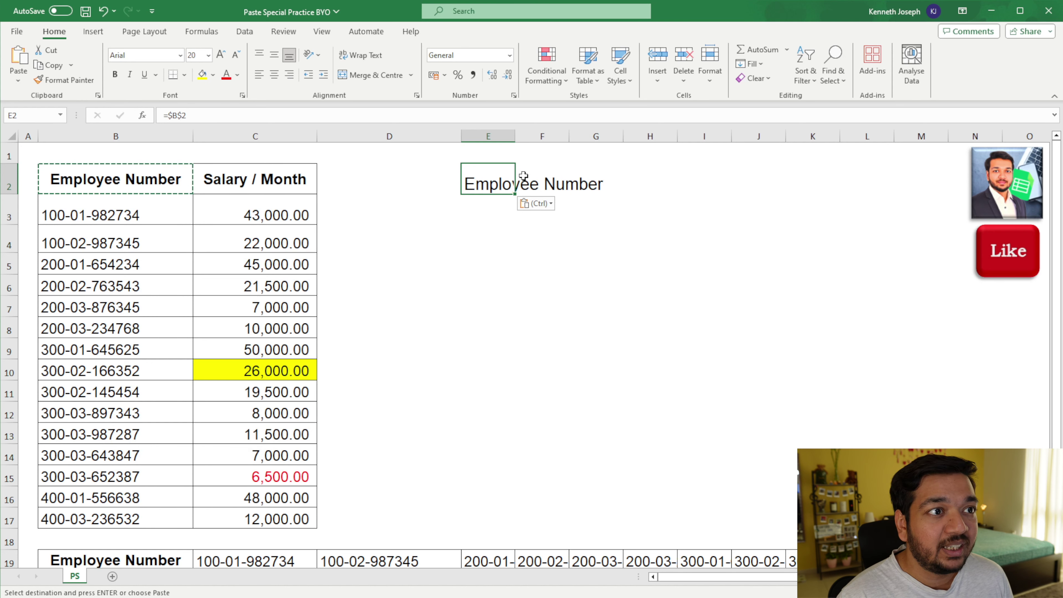
# - Copy the linked cell E2 to E4 to compare its reference, and delete the copy
pyautogui.hotkey('ctrl', 'c')
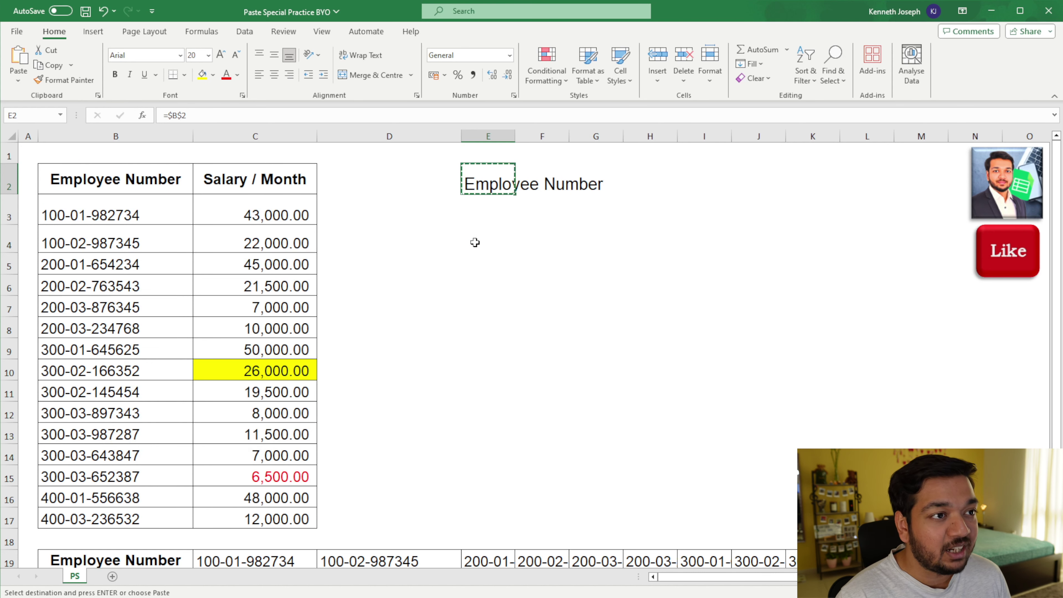
pyautogui.click(477, 240)
pyautogui.hotkey('ctrl', 'v')
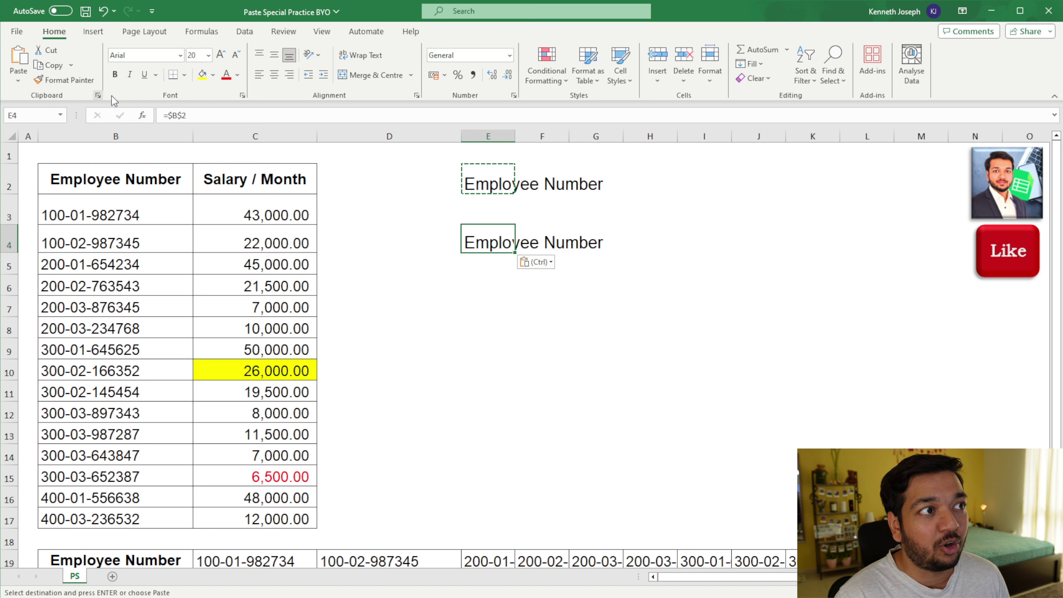
pyautogui.press('Delete')
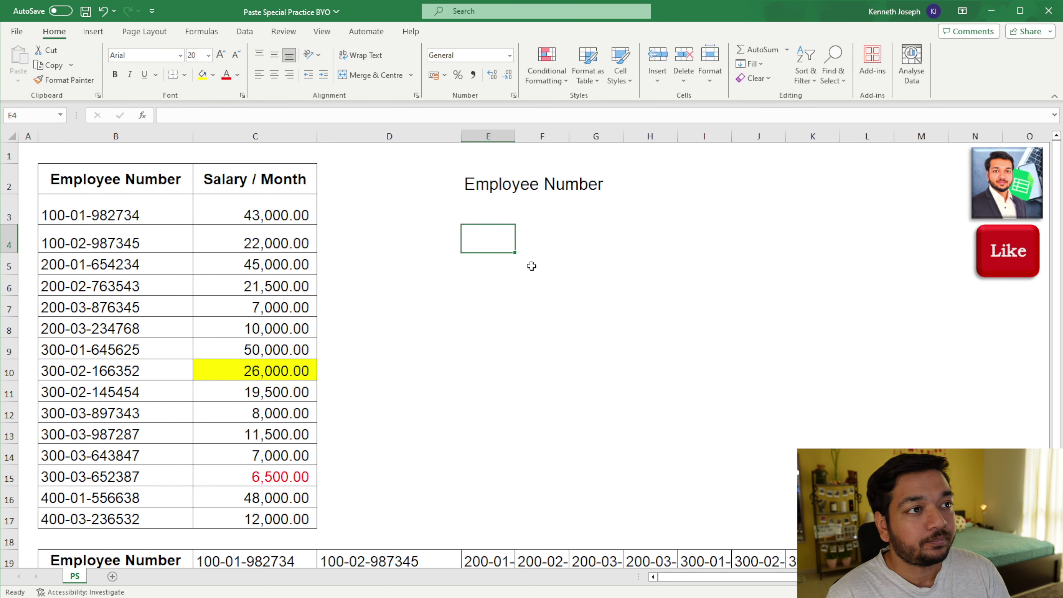
# - Shorten the header in B2 to Employee and check the linked cell E2
pyautogui.click(481, 177)
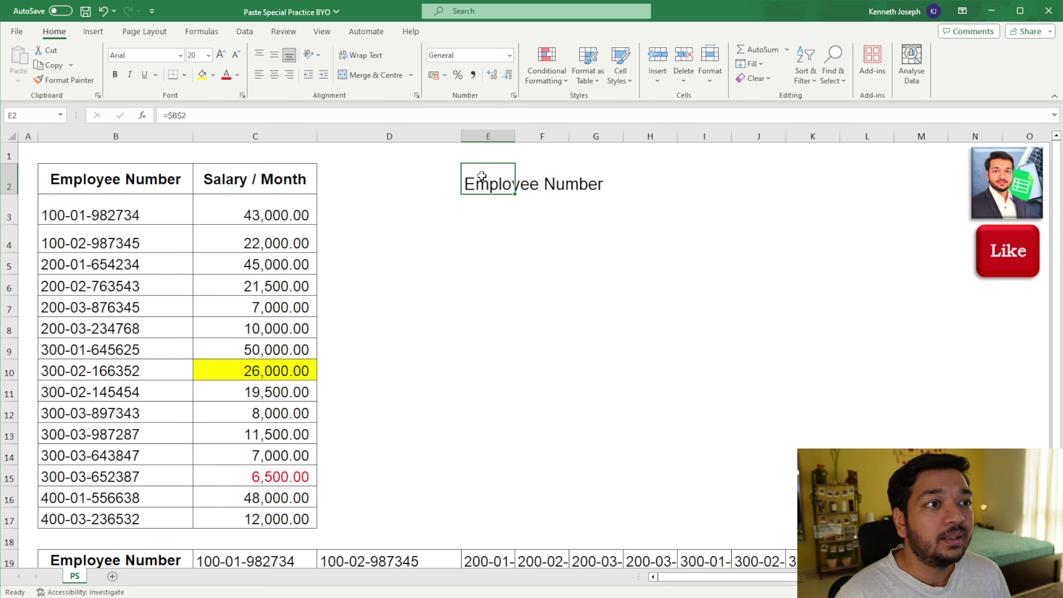
pyautogui.click(148, 176)
pyautogui.moveTo(260, 114); pyautogui.dragTo(205, 114)
pyautogui.press('Delete')
pyautogui.write('\\')
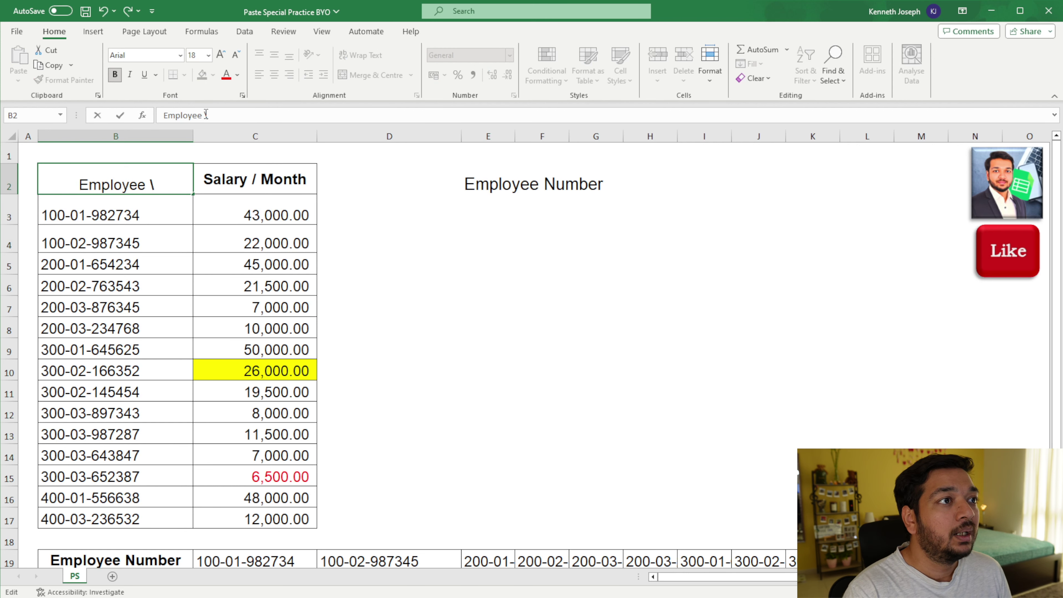
pyautogui.press('BackSpace')
pyautogui.press('Return')
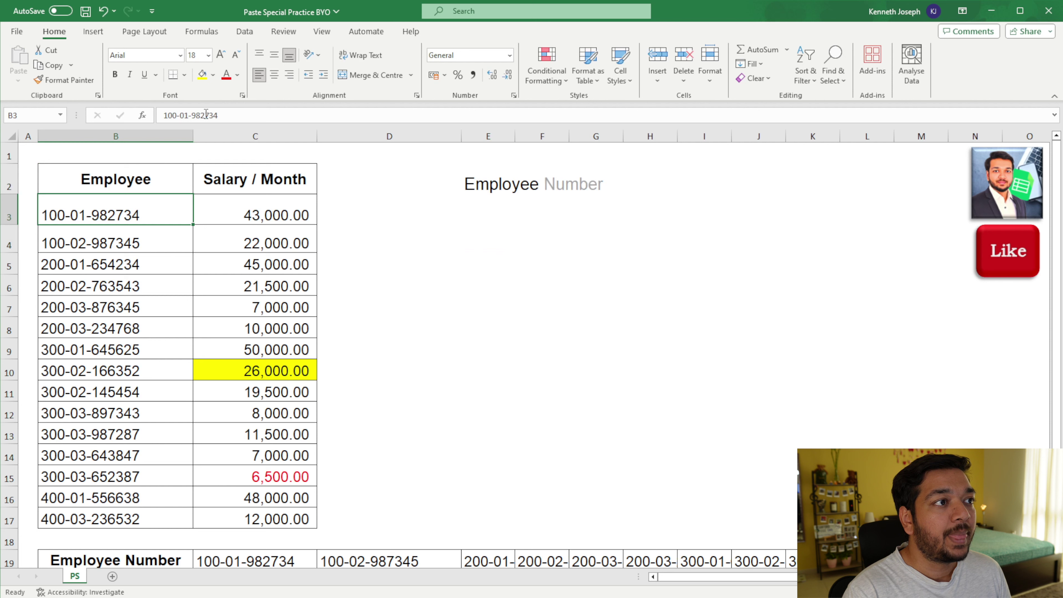
pyautogui.click(531, 185)
pyautogui.click(502, 187)
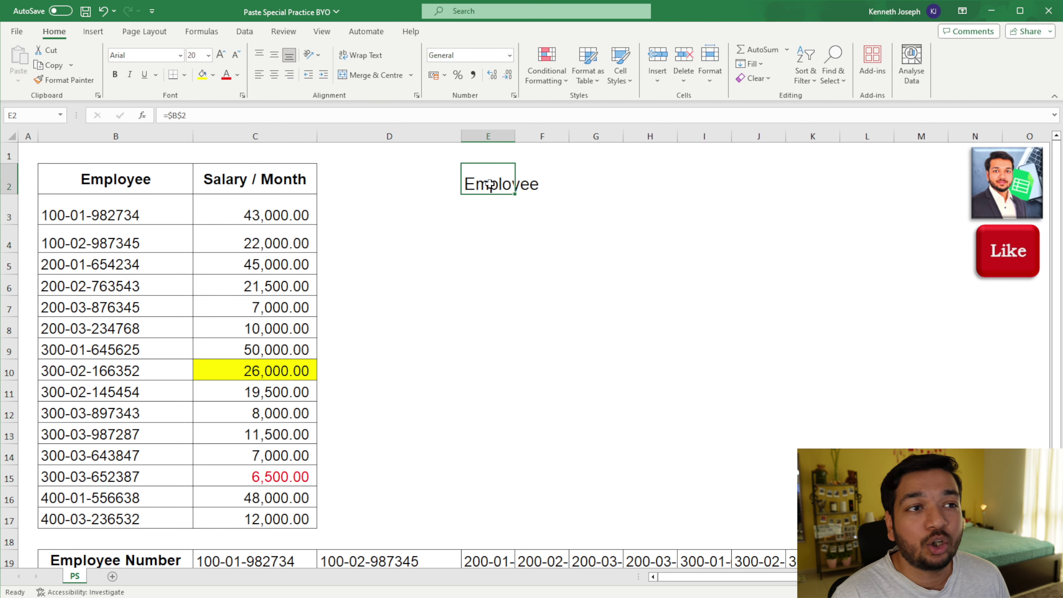